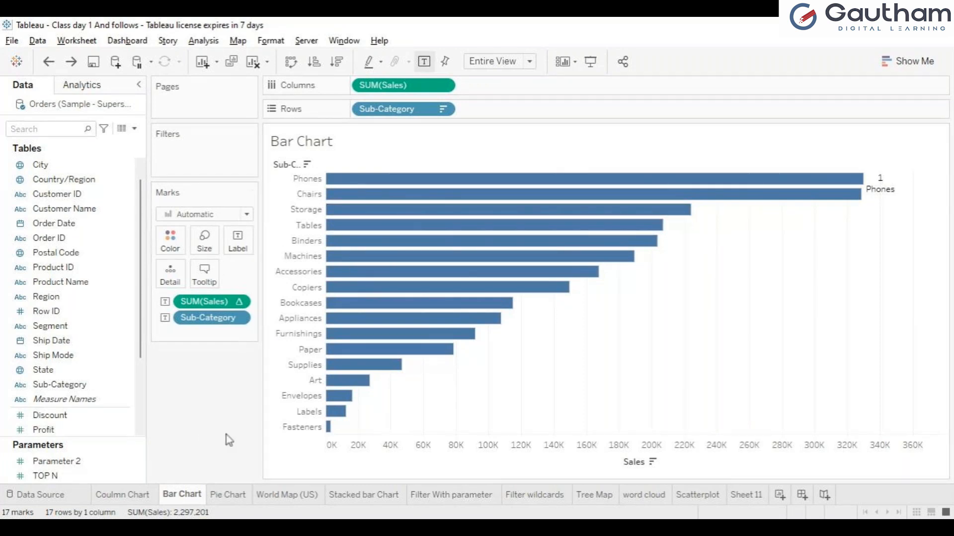
Open the Pie Chart worksheet and check which chart types Show Me offers for it
click(224, 495)
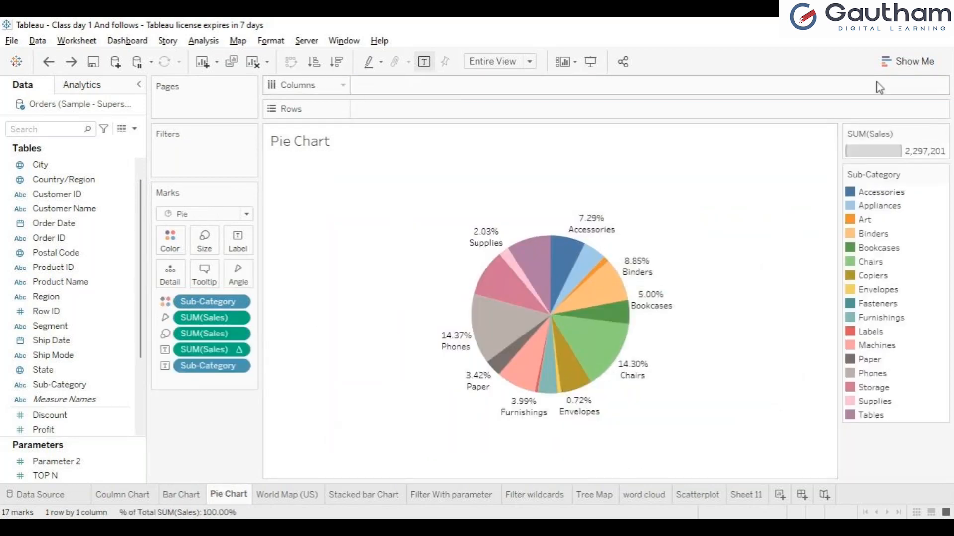
click(911, 64)
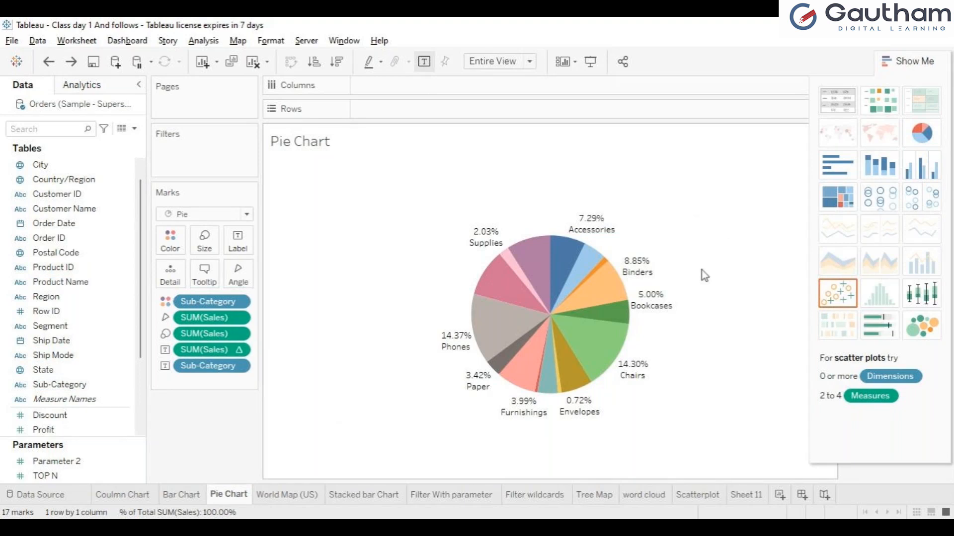
click(914, 61)
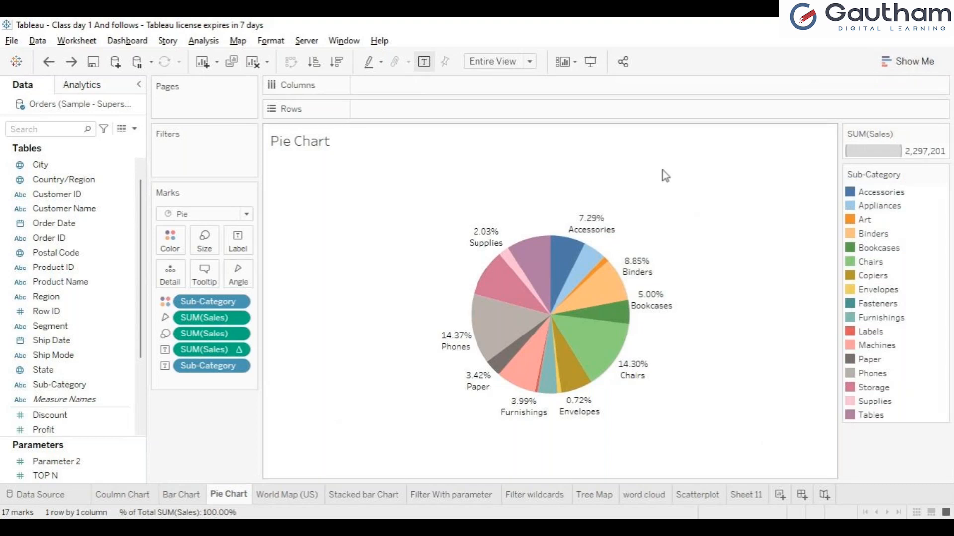
Select single and multiple pie slices to inspect their sub-category, share of total and sales details
click(540, 265)
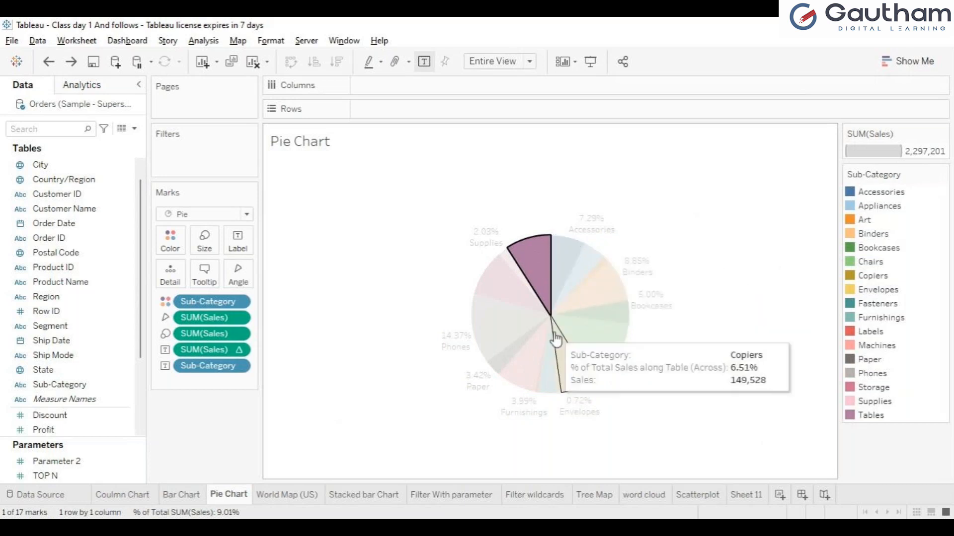
click(564, 284)
drag(562, 276, 513, 286)
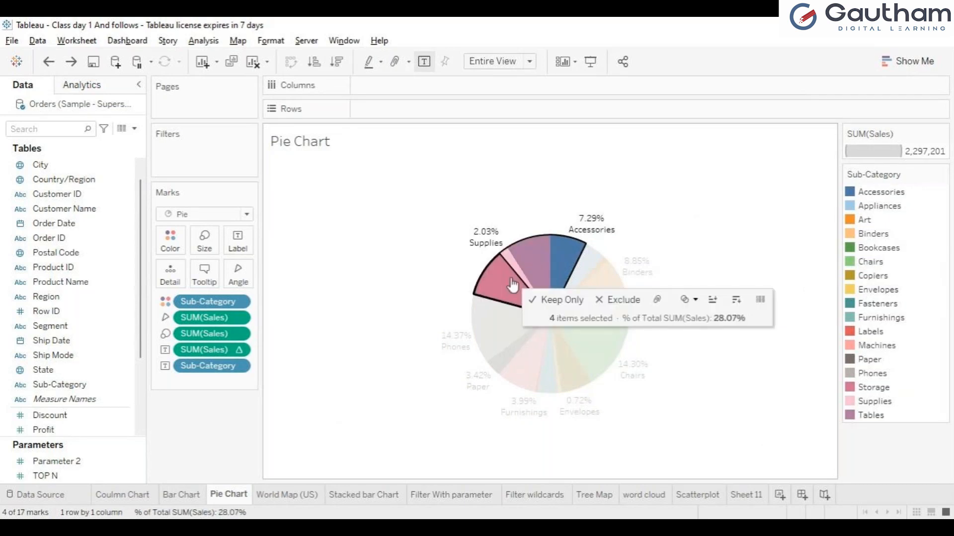
drag(511, 275, 391, 278)
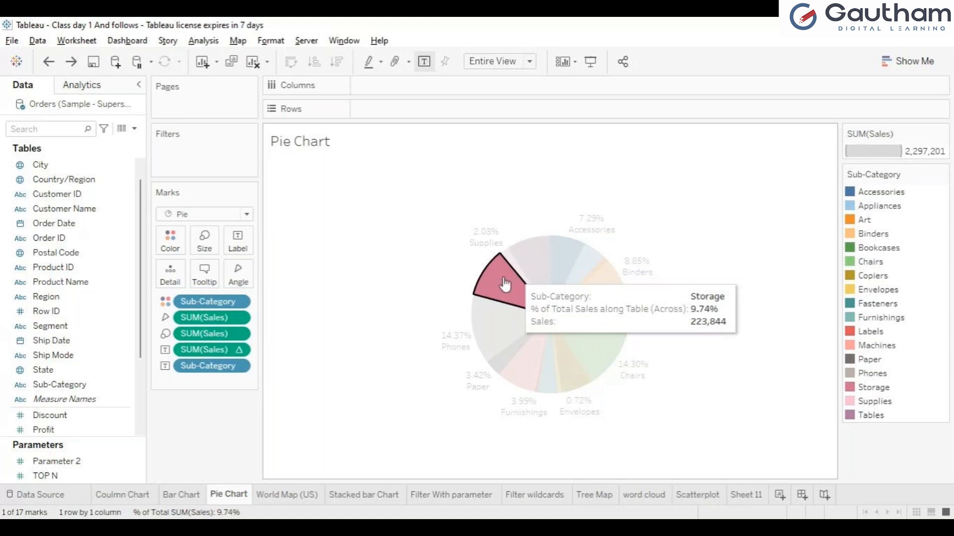
mouse_move(501, 285)
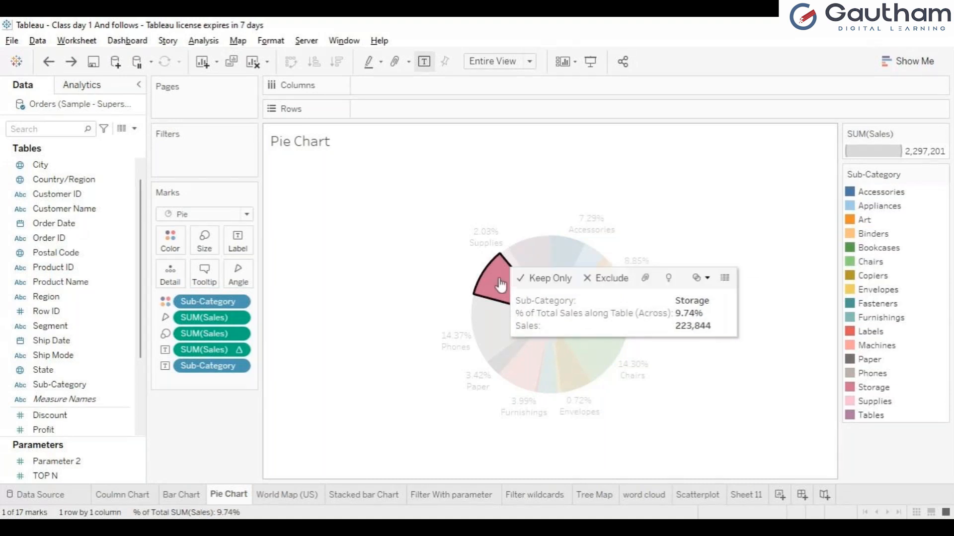
Try keeping only the Storage, Supplies and Tables slices, undo that filter and clear the selection
drag(501, 285, 527, 273)
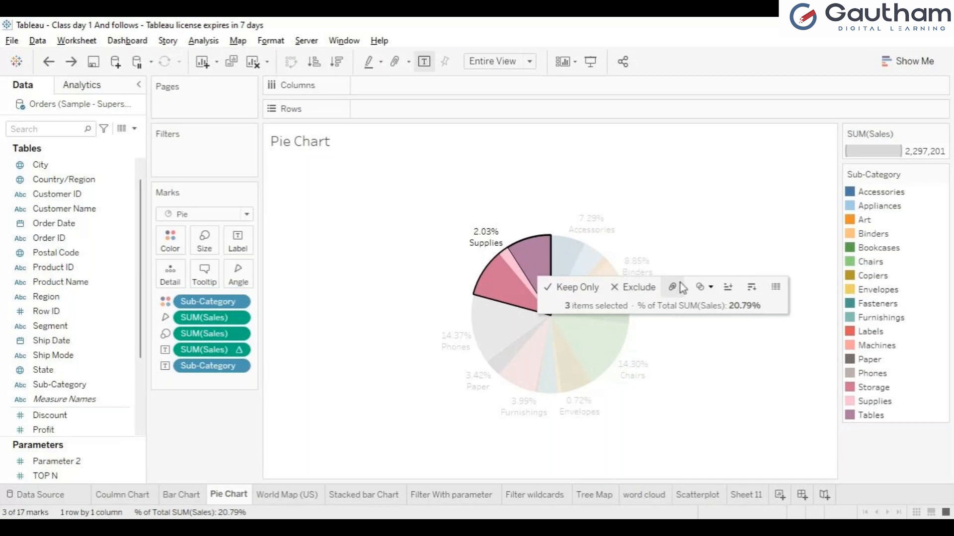
click(576, 288)
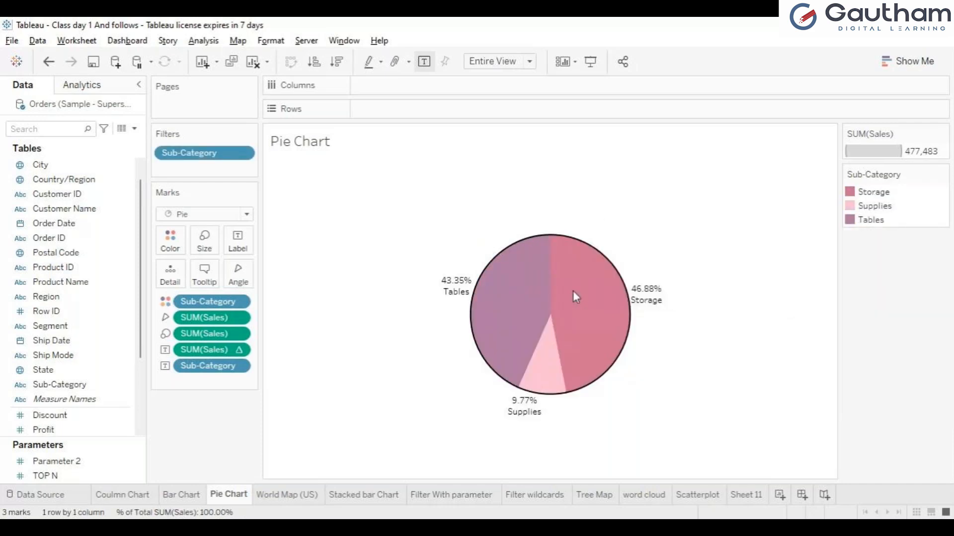
key(ctrl+z)
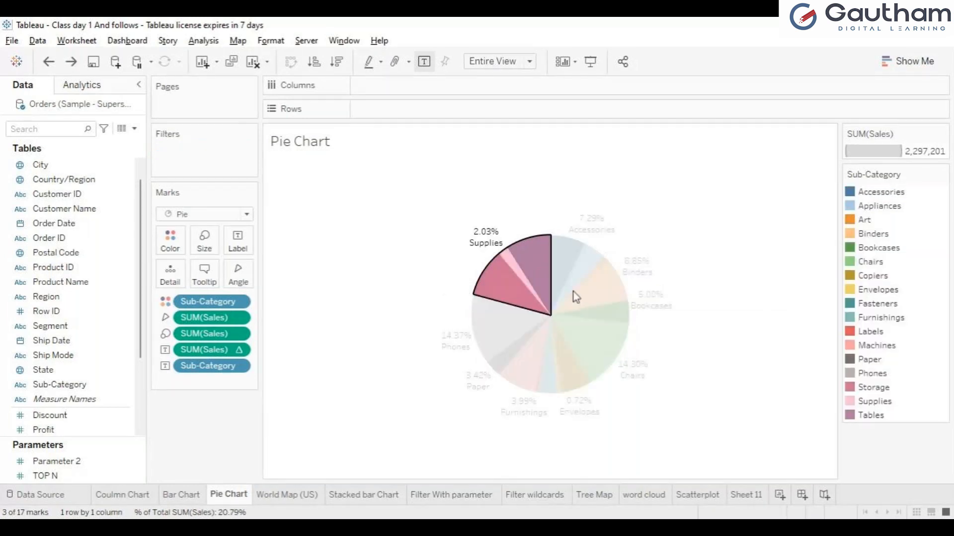
click(379, 273)
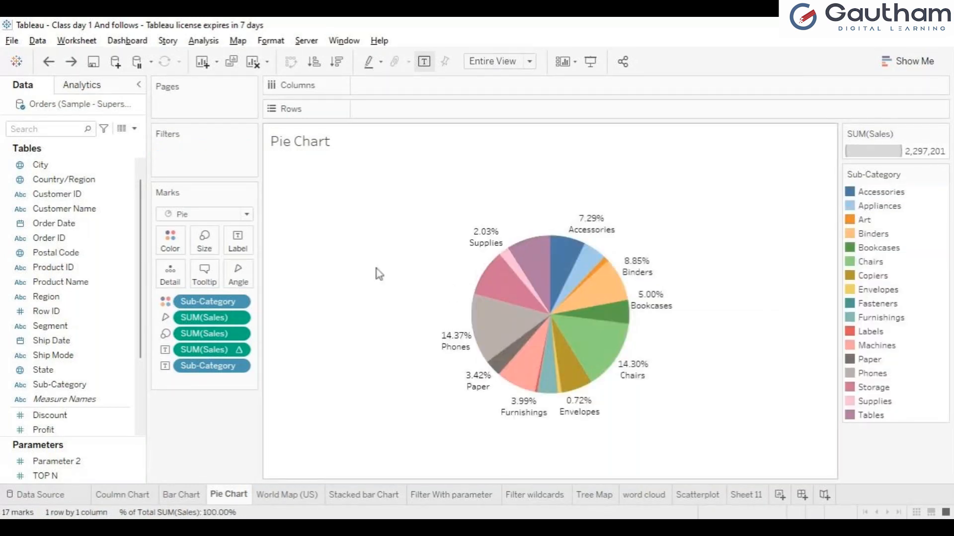
Highlight Bookcases and Chairs through the Sub-Category legend, and move Copiers above Chairs in its order
mouse_move(592, 384)
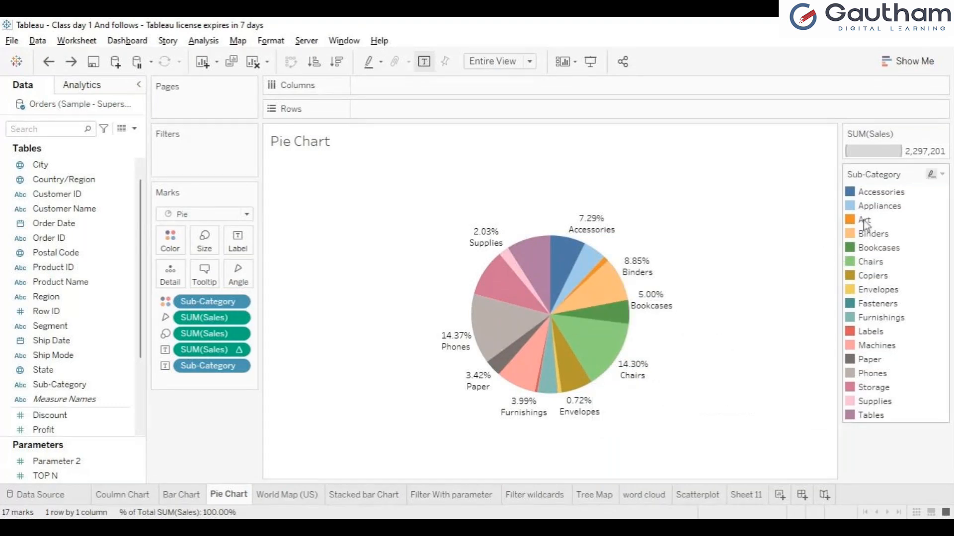
click(873, 250)
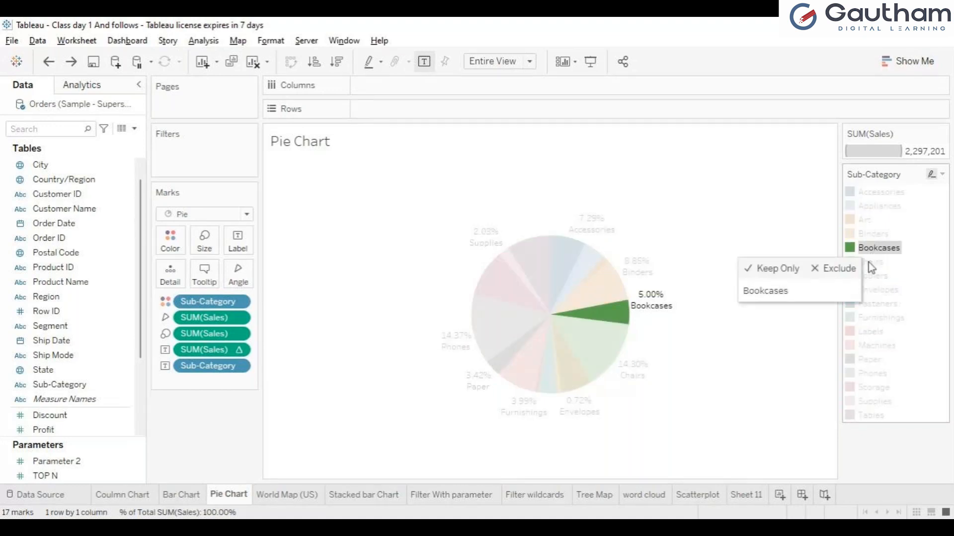
click(871, 262)
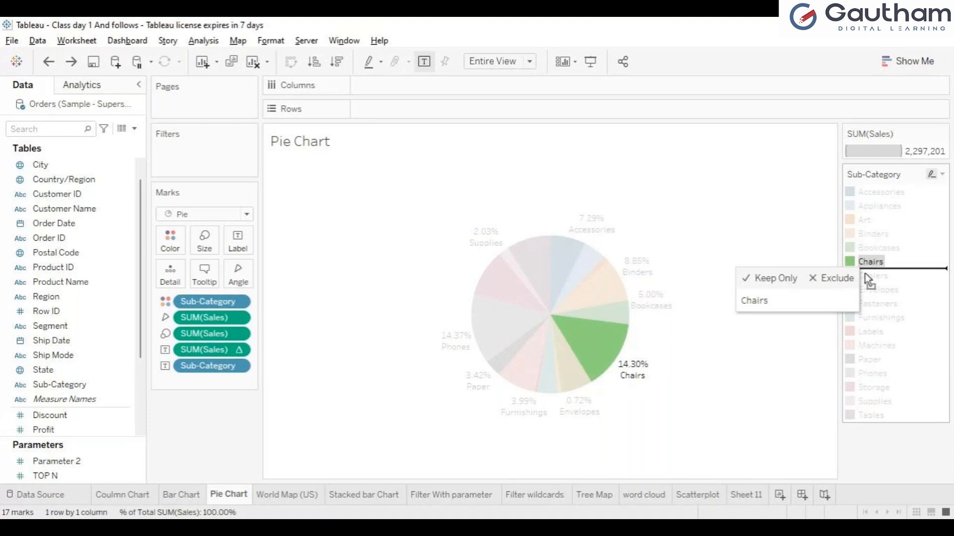
drag(867, 280, 867, 254)
click(747, 262)
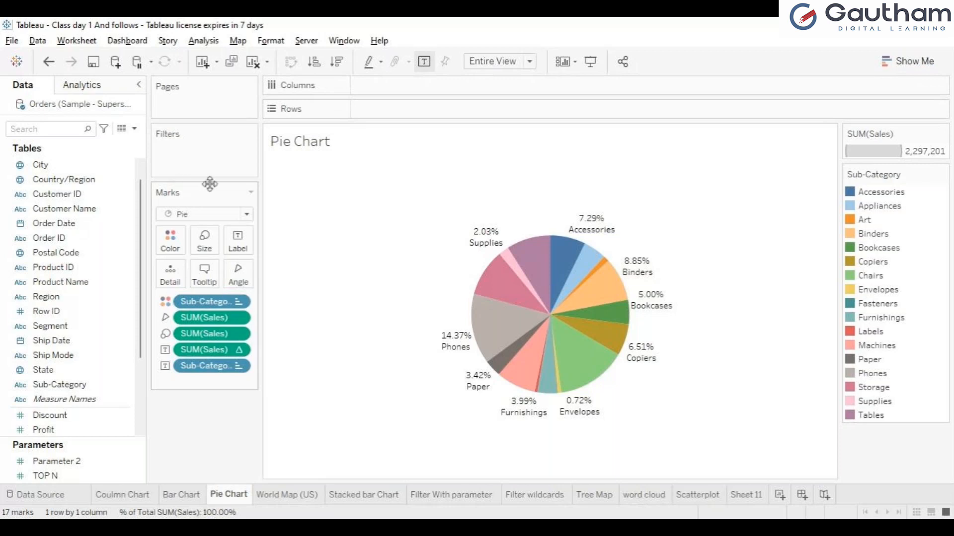
Compare the fields used in the World Map (US), Bar Chart, column chart and Pie Chart worksheets, and review the pie's Show Me options
click(275, 498)
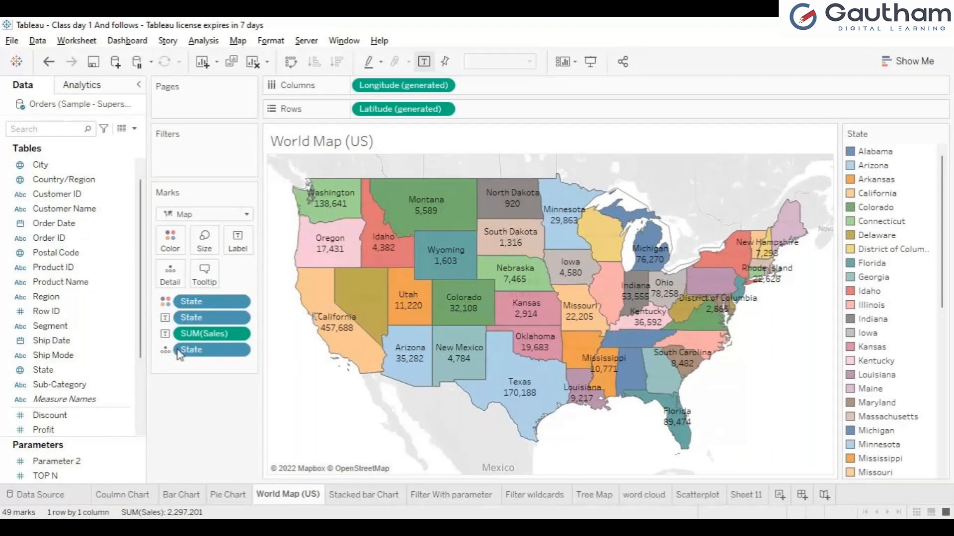
click(215, 497)
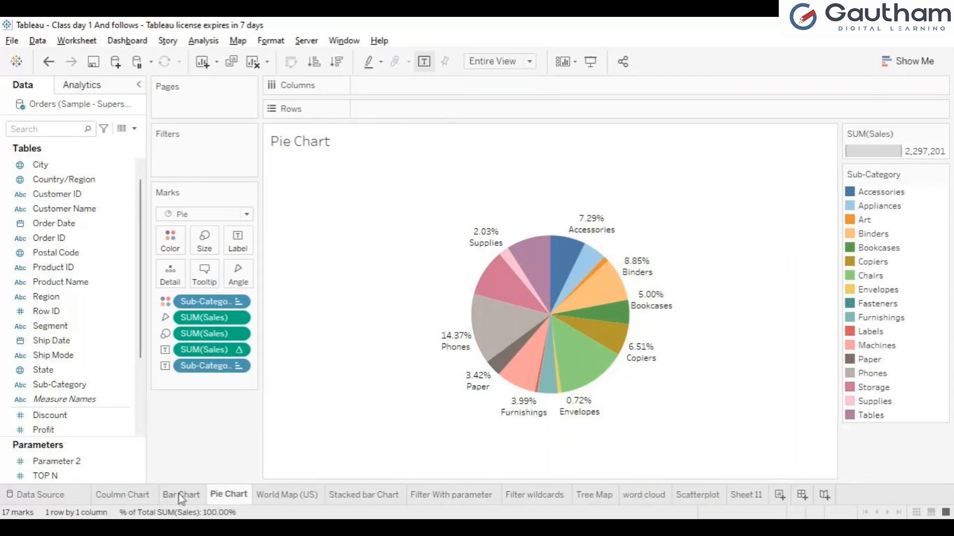
click(181, 497)
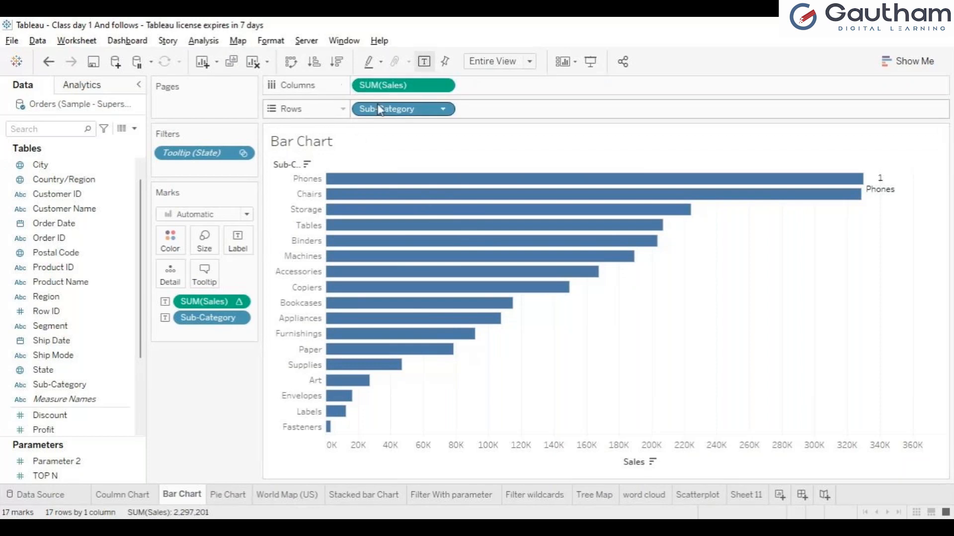
click(121, 497)
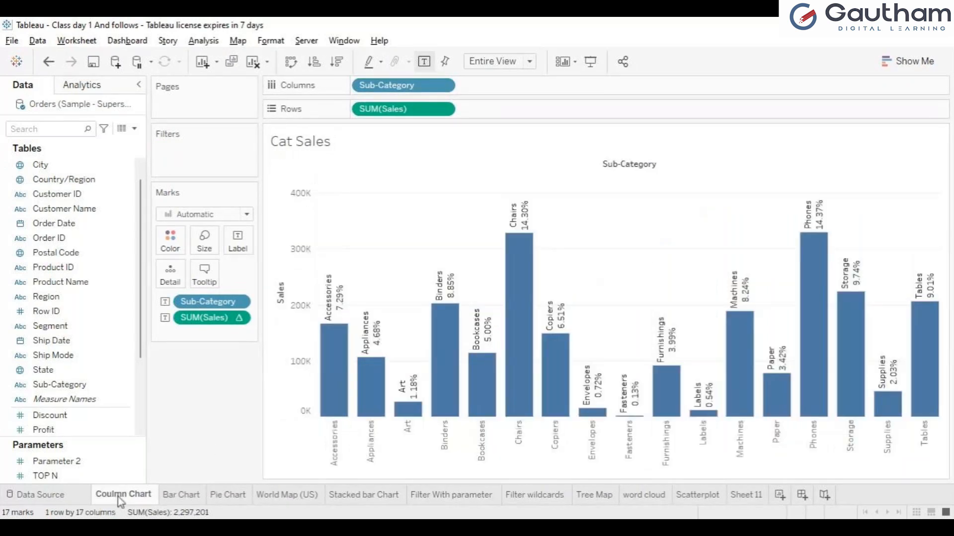
click(241, 498)
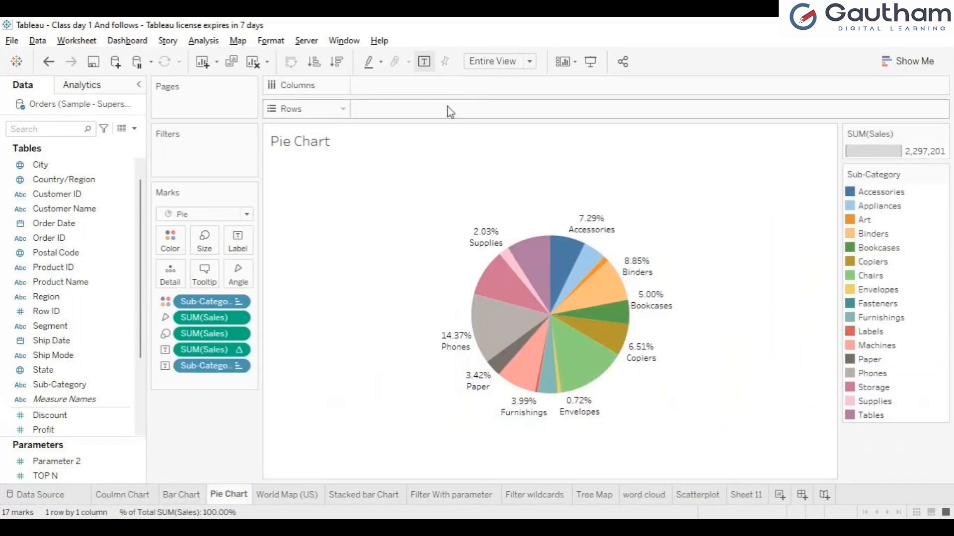
click(909, 65)
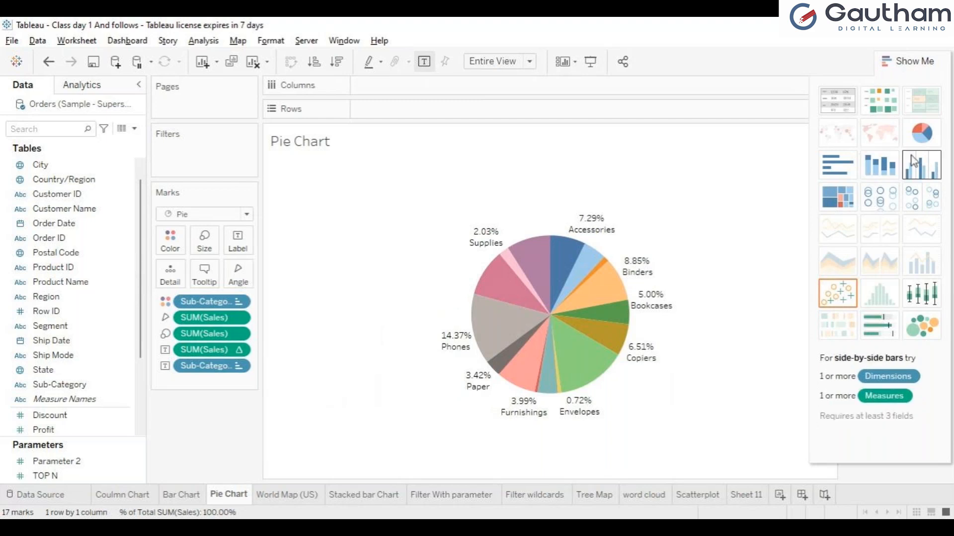
Open the World Map (US) worksheet and inspect the sub-category sales charts in the state tooltips
click(39, 297)
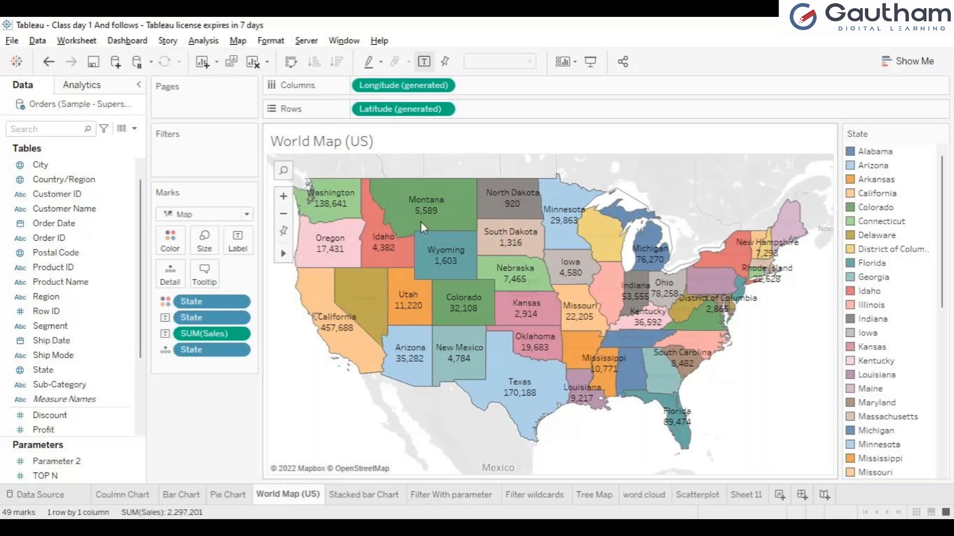
mouse_move(423, 226)
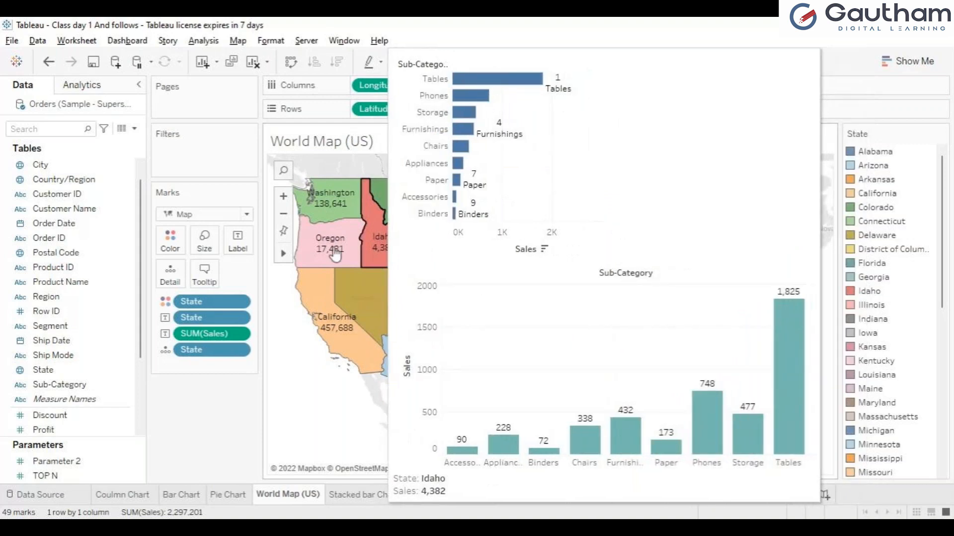
mouse_move(336, 246)
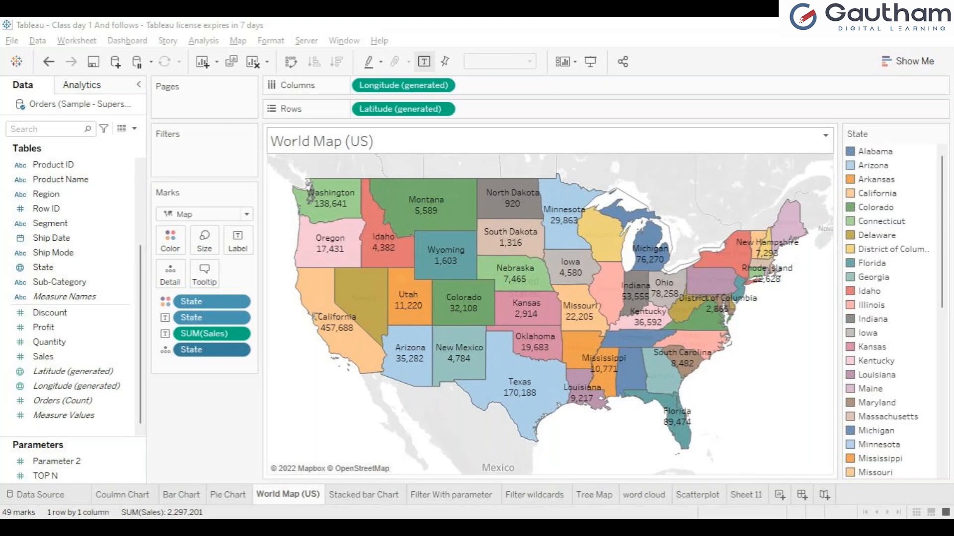
Clear all fields from the World Map (US) worksheet and bring up the Show Me chart types
click(349, 402)
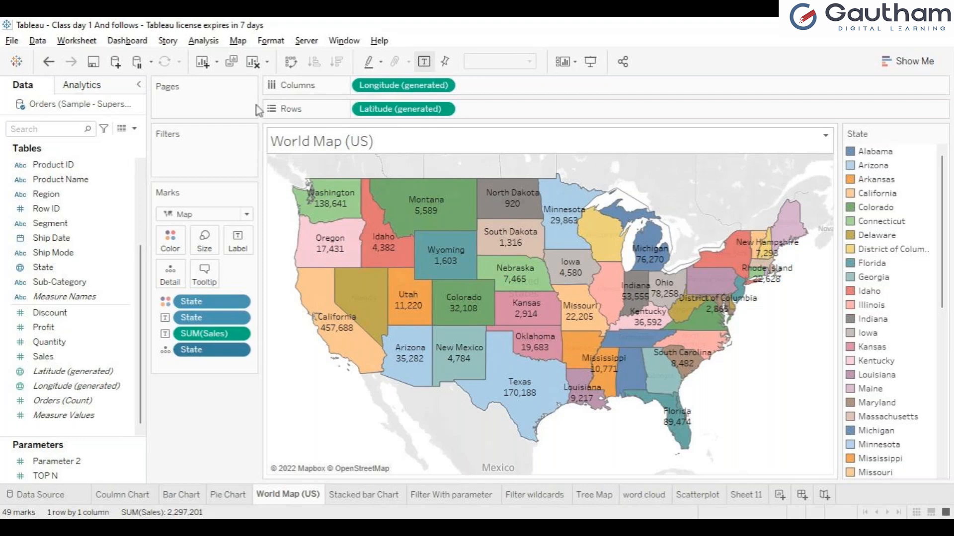
click(255, 65)
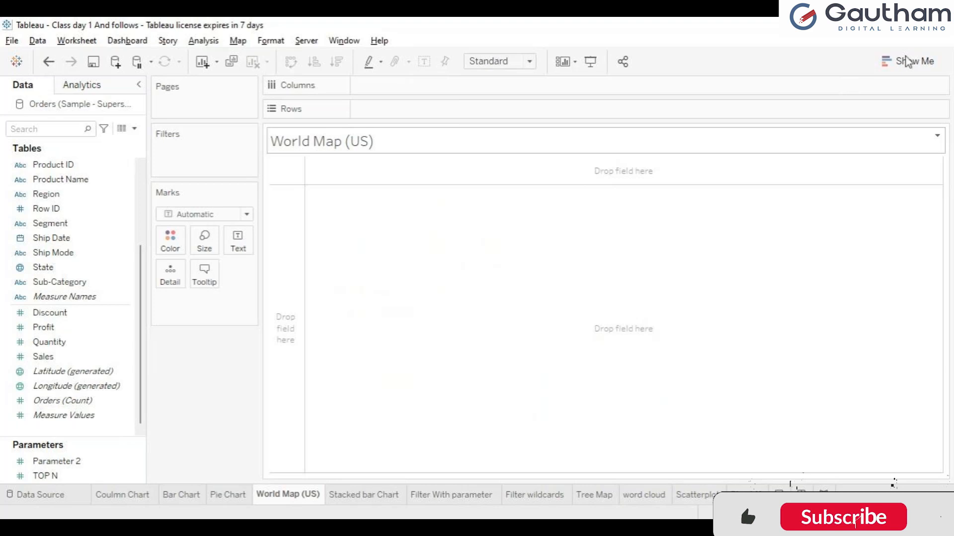
click(918, 56)
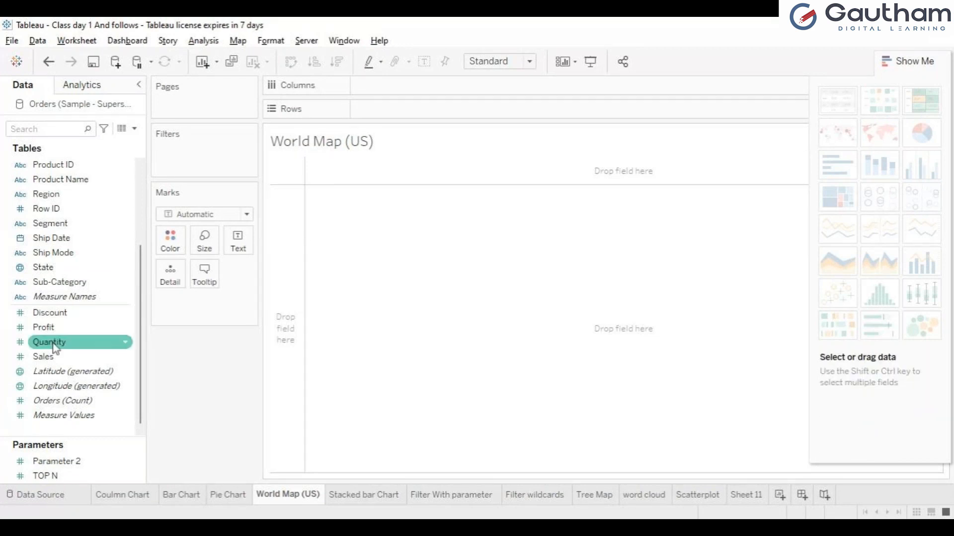
Try a filled map built from the State field with Show Me, and clear the worksheet again
click(34, 271)
click(34, 271)
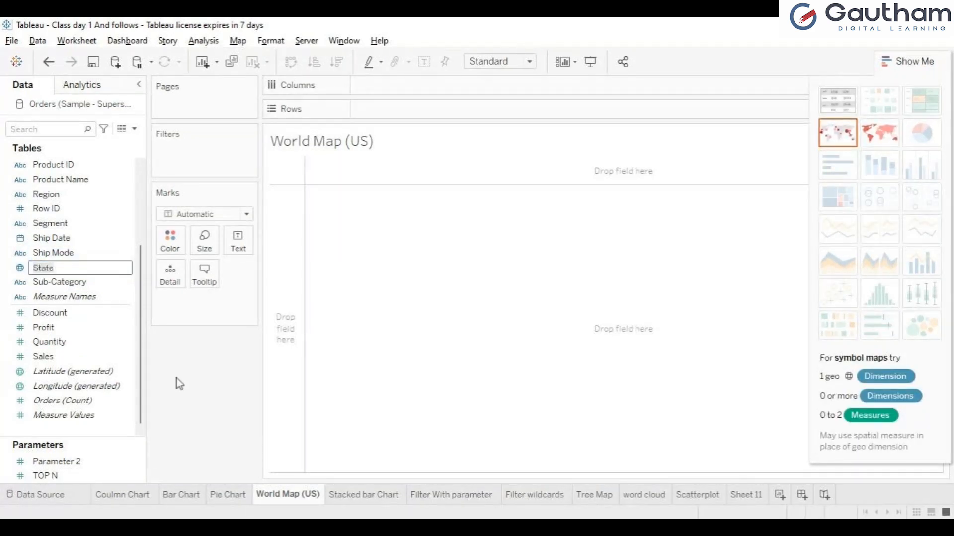
key(Return)
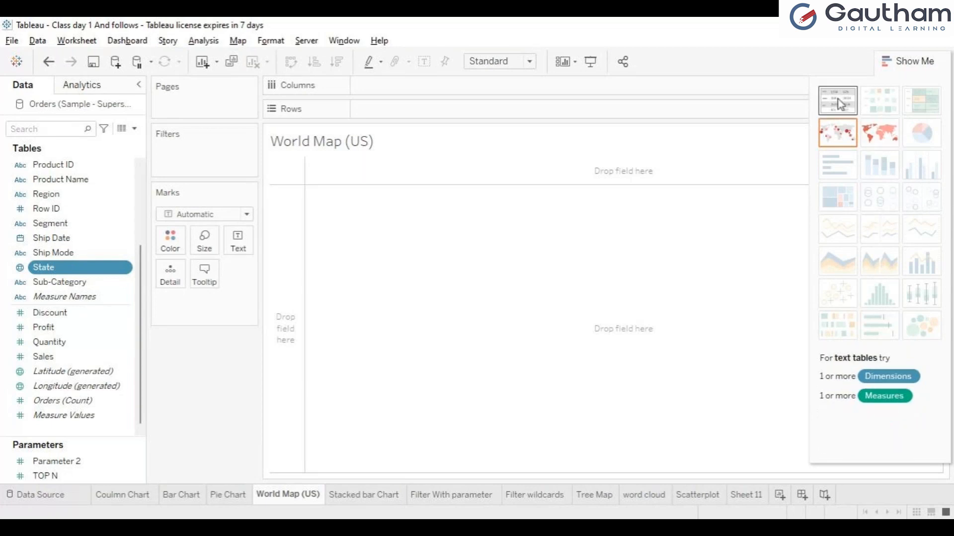
click(875, 136)
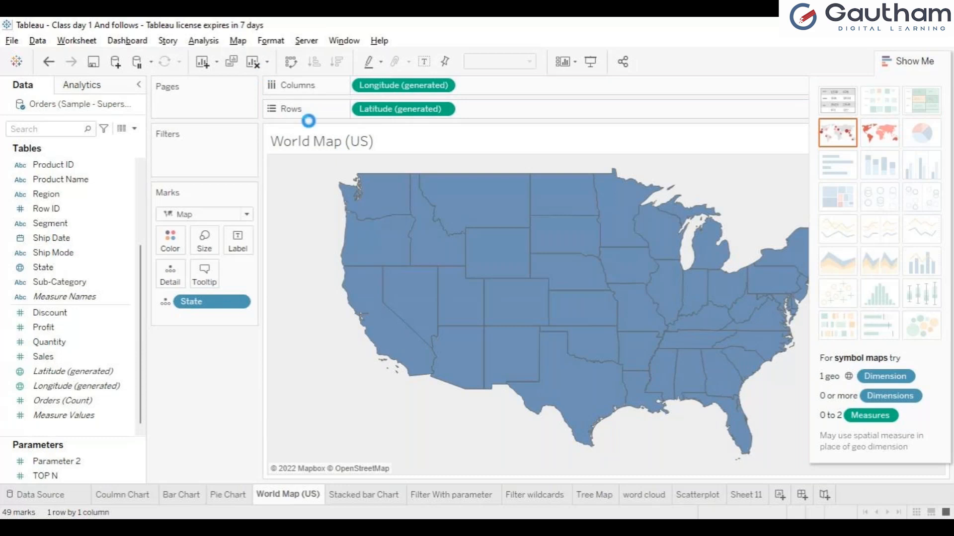
mouse_move(362, 233)
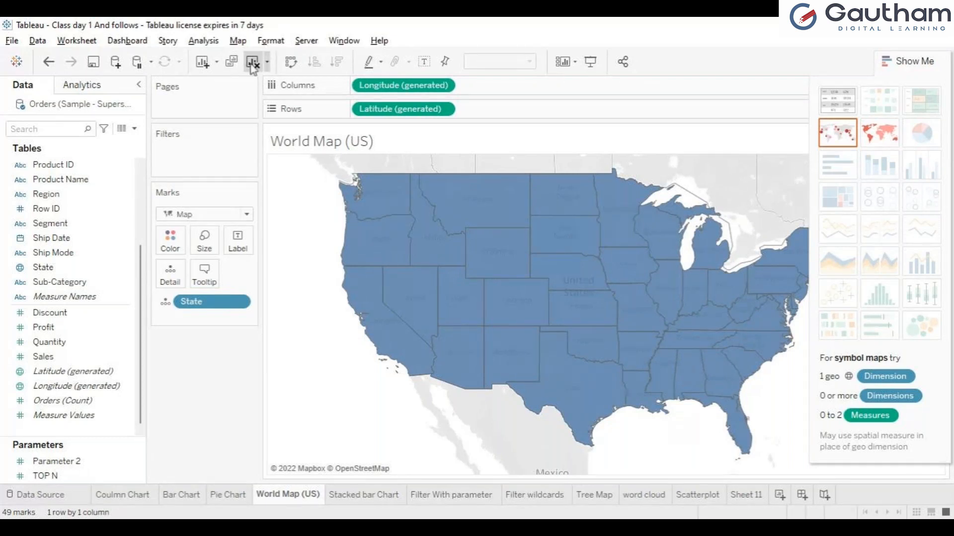
click(252, 62)
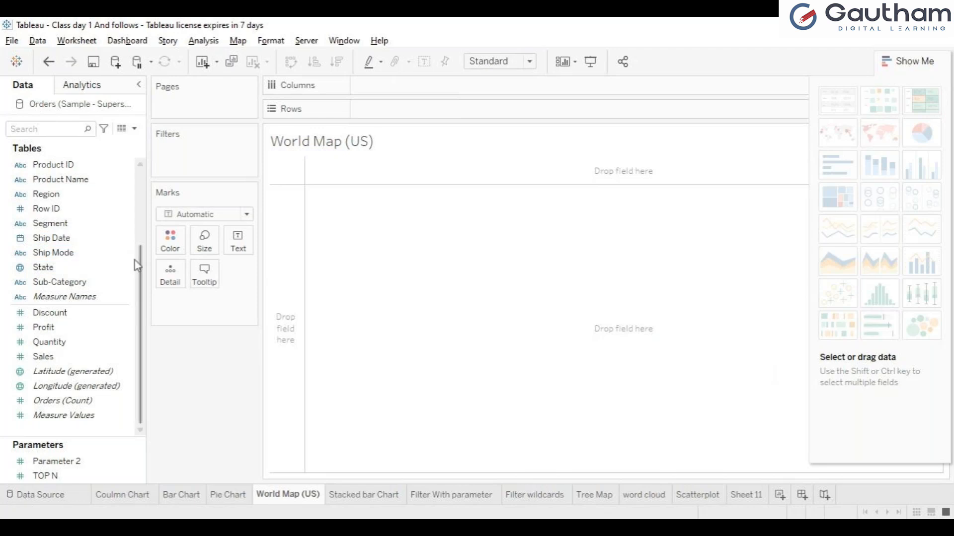
Create a filled map of the US states from the State field with Show Me, and close the chart type list
click(48, 269)
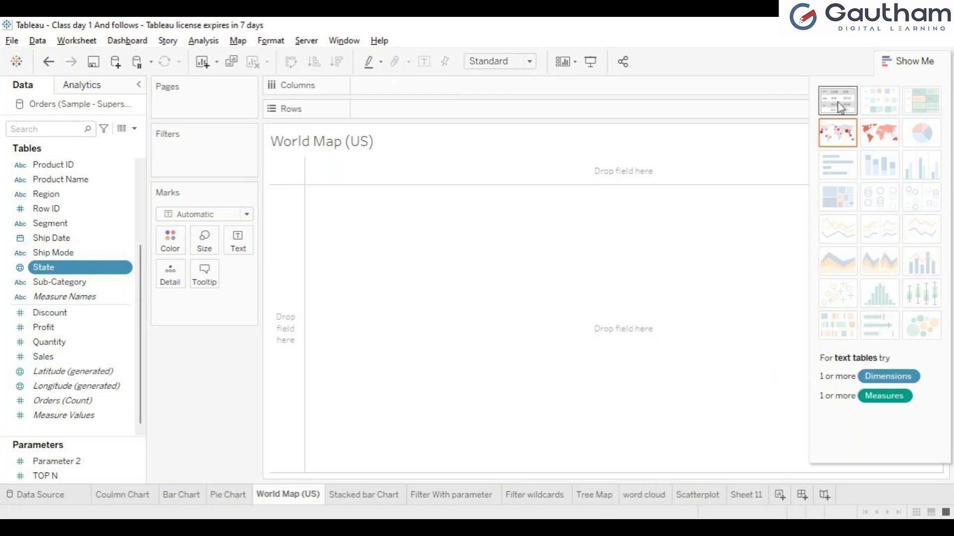
click(875, 143)
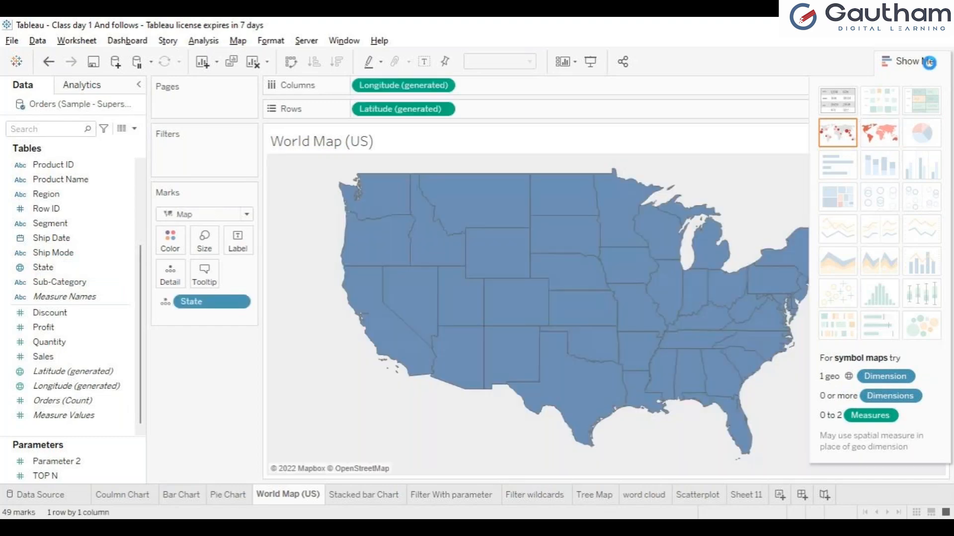
click(929, 62)
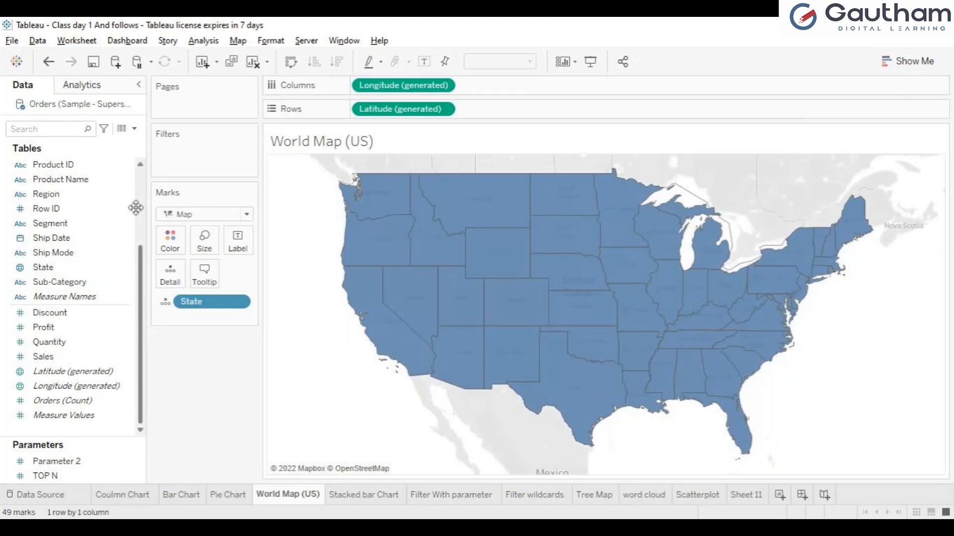
click(917, 64)
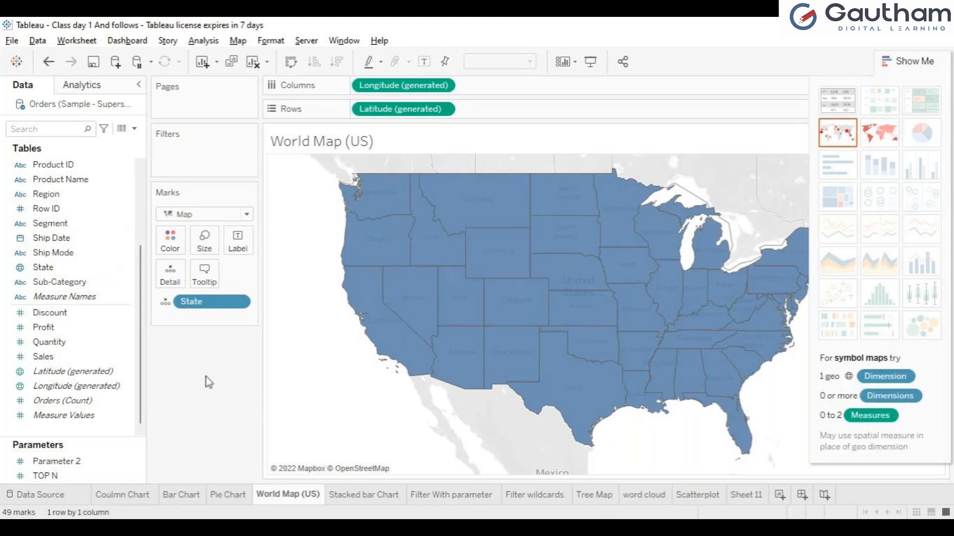
click(913, 58)
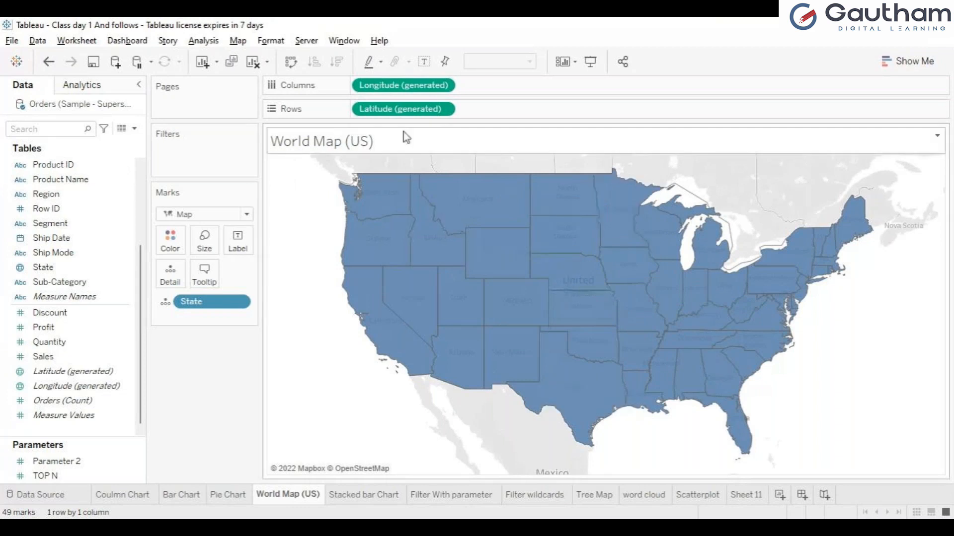
Label each state on the filled map with its State name and Sales
click(75, 357)
click(65, 297)
click(62, 271)
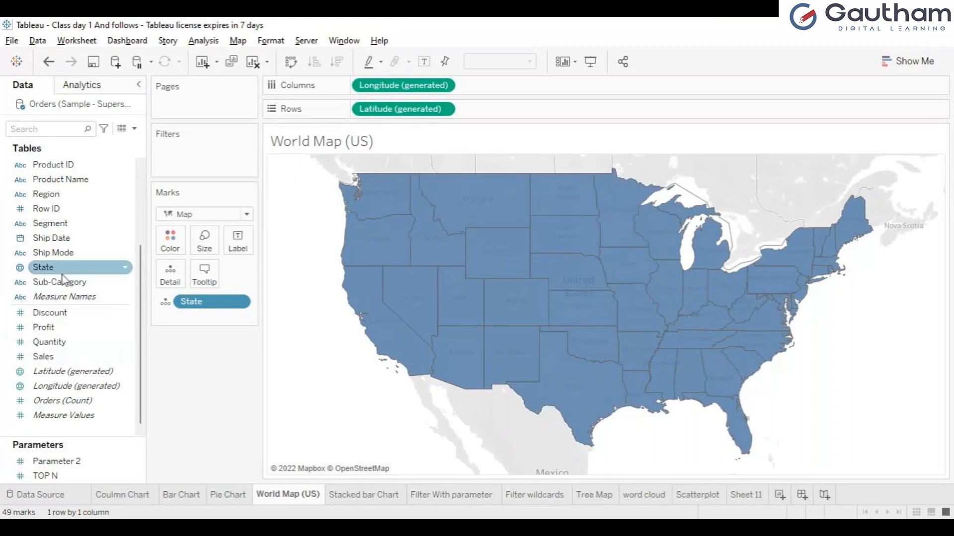
drag(85, 261, 238, 247)
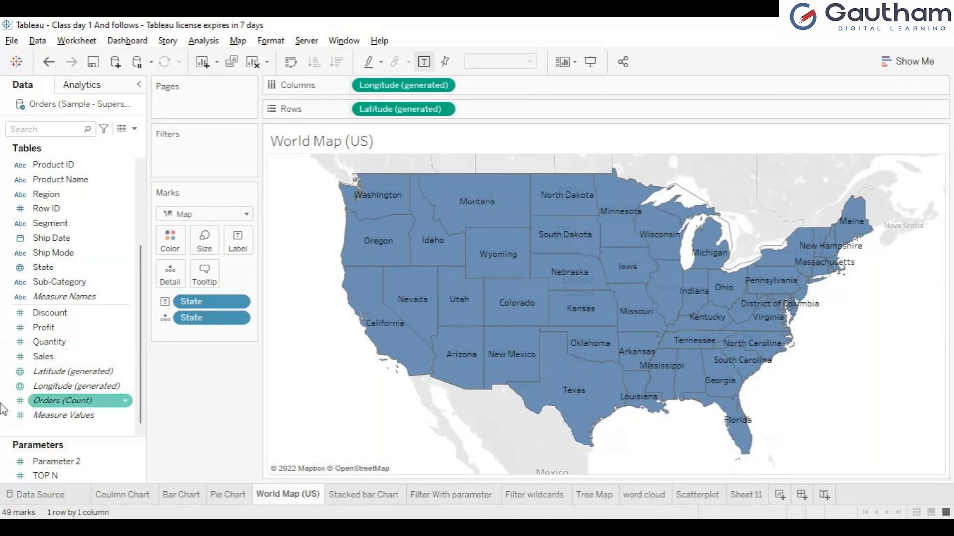
click(75, 360)
drag(75, 366, 235, 256)
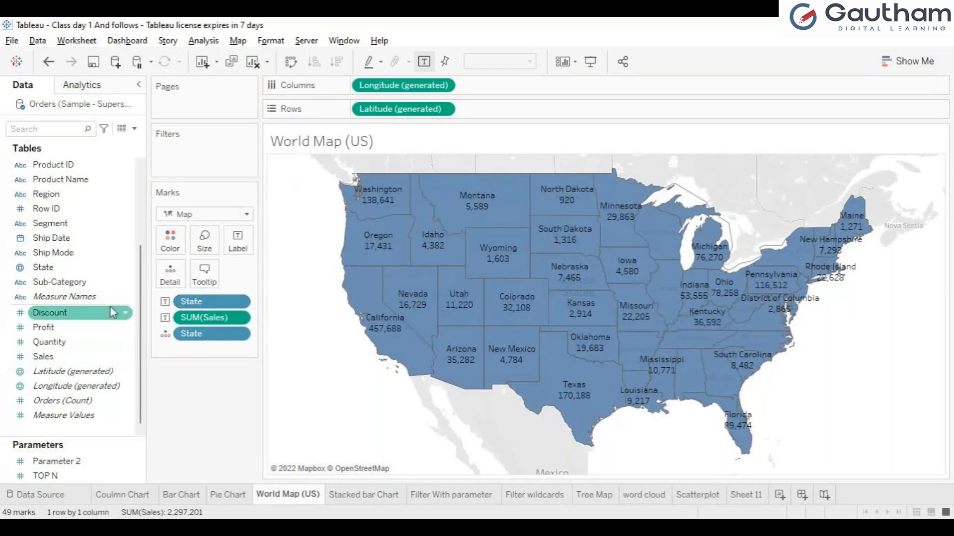
Color the map by State, undo the coloring, and apply it again
drag(43, 272, 166, 250)
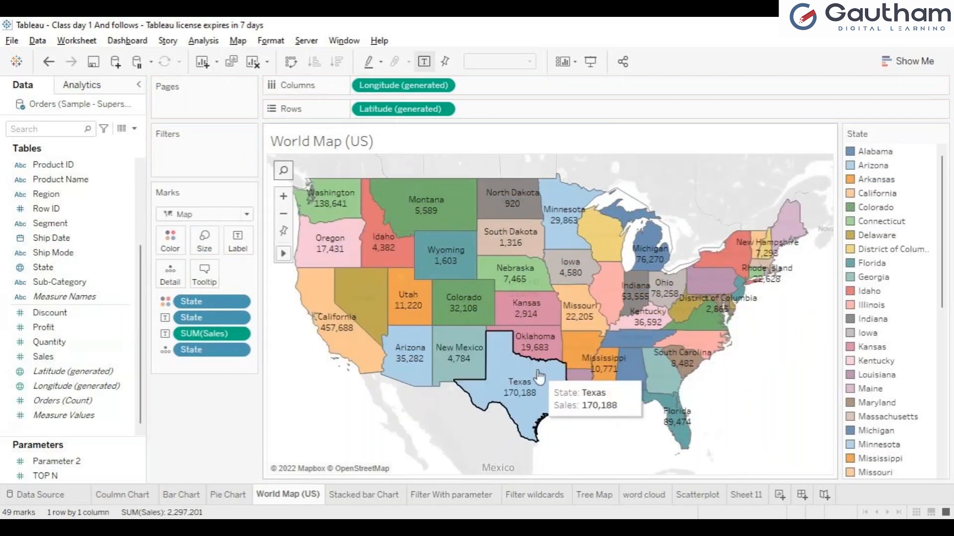
key(ctrl+z)
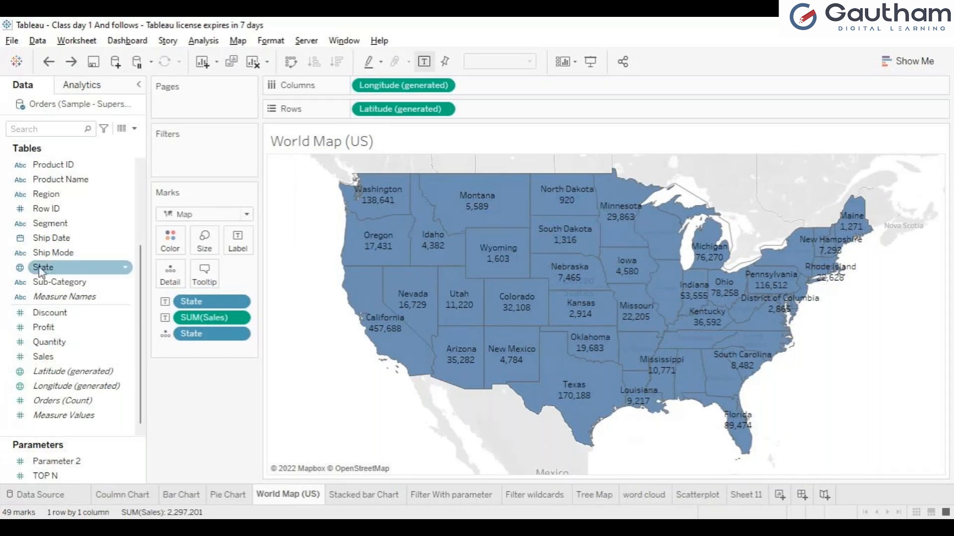
drag(40, 270, 166, 252)
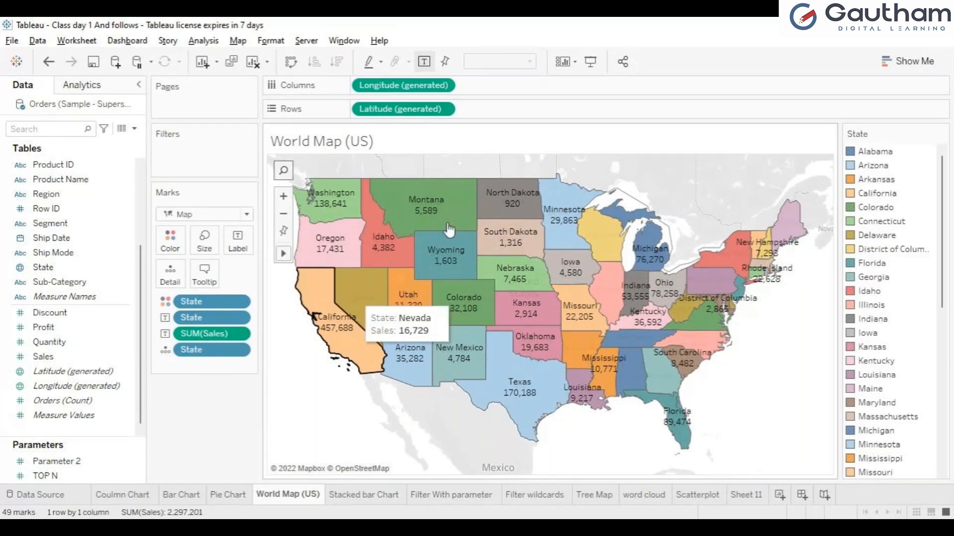
Highlight Montana, move the Wyoming label onto it, then undo the map zoom and clear the selection
click(453, 196)
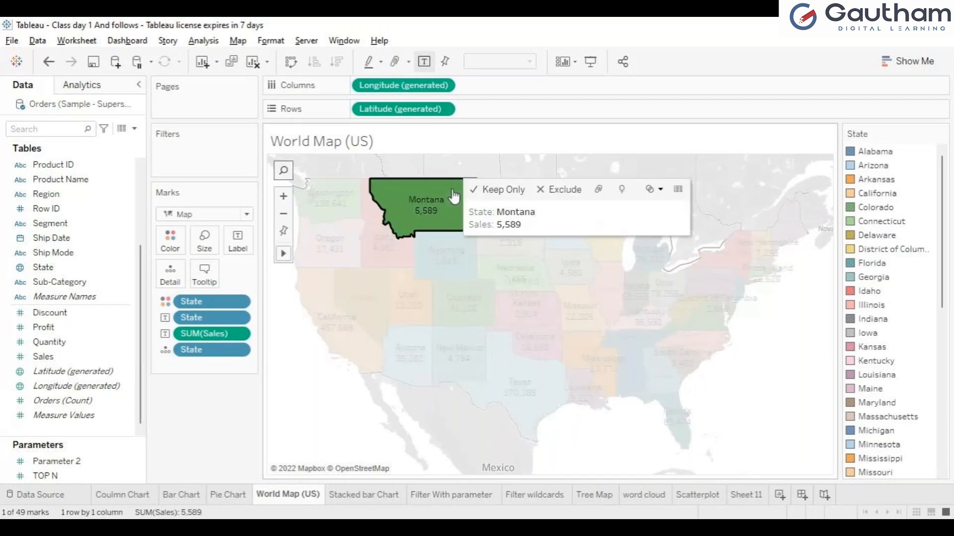
drag(452, 190, 430, 266)
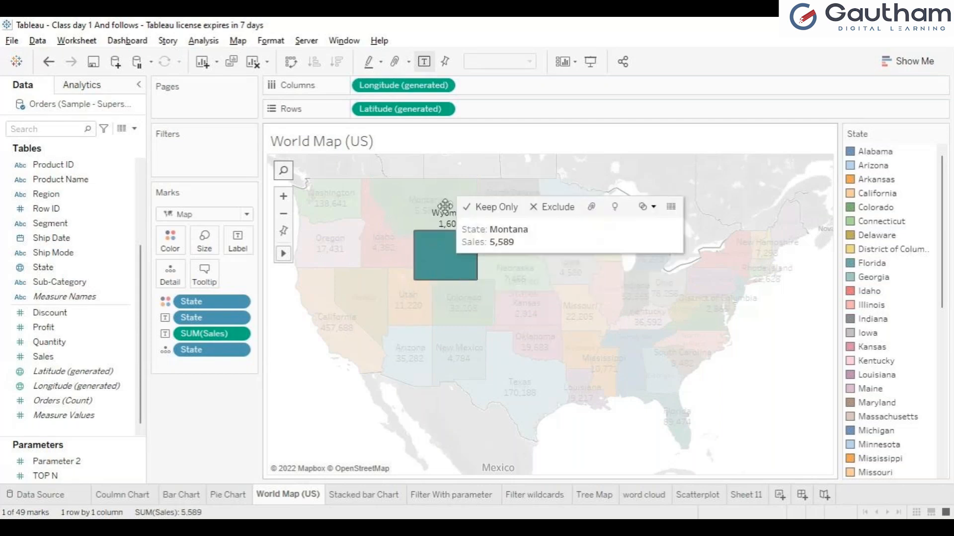
click(444, 207)
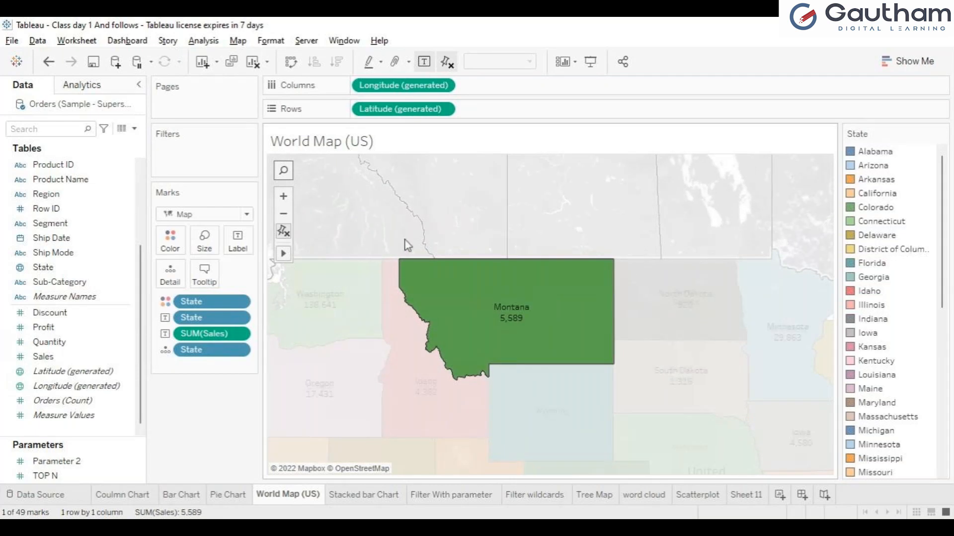
key(ctrl+z)
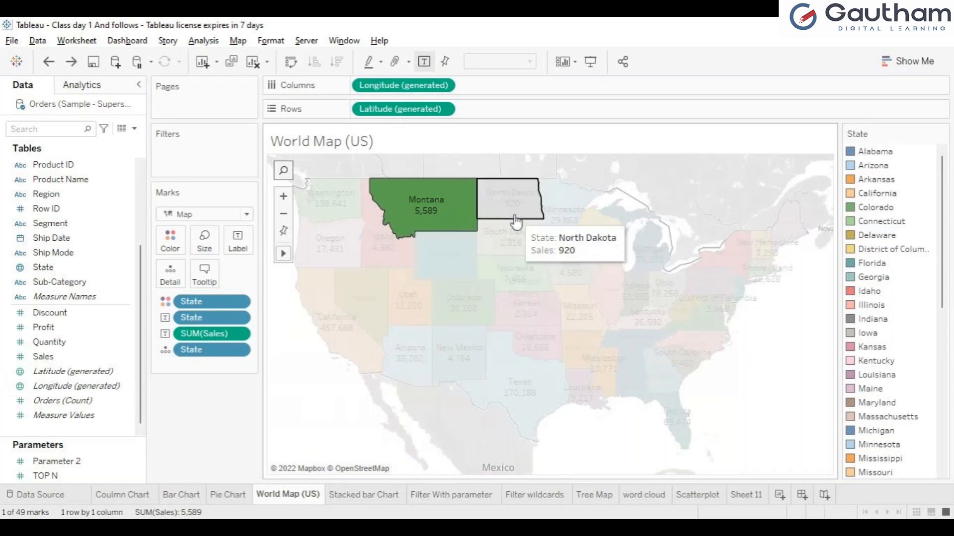
click(462, 209)
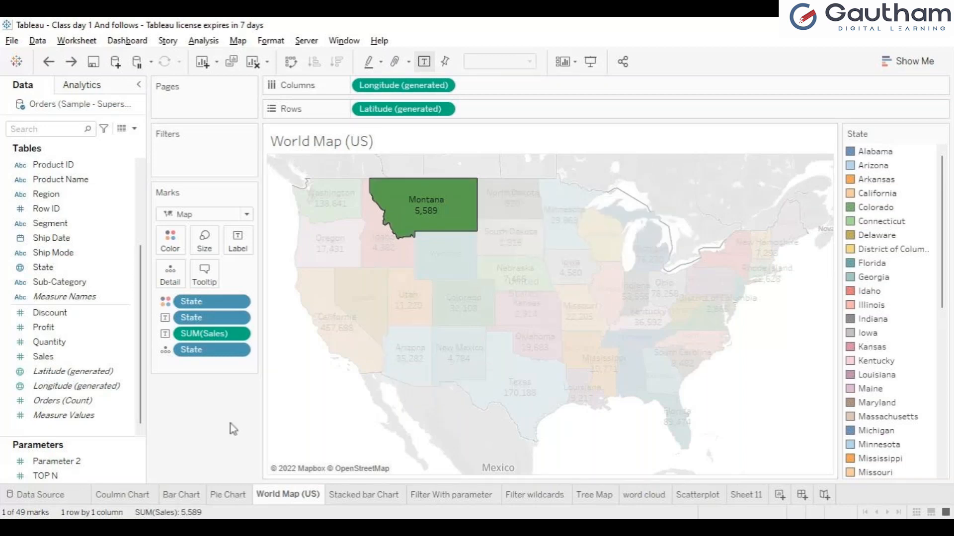
key(Escape)
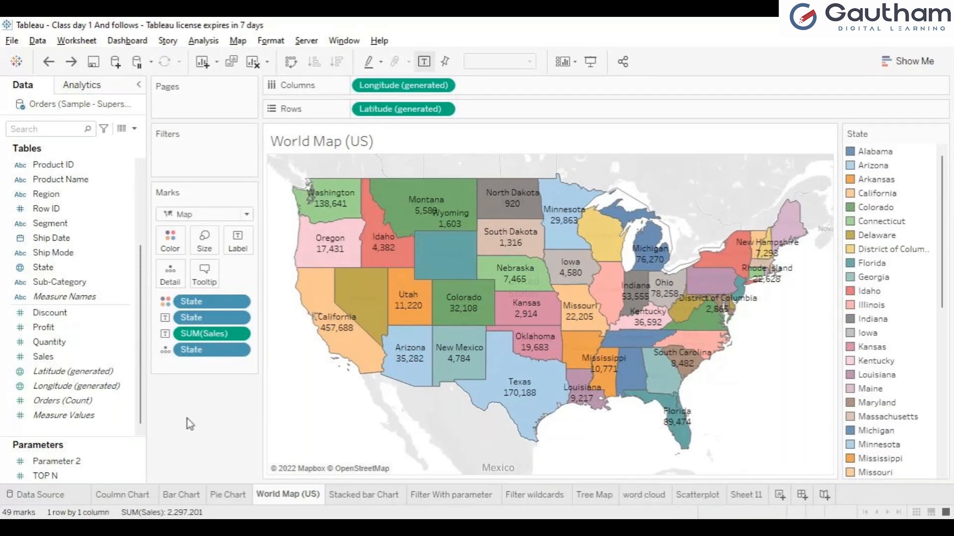
click(79, 223)
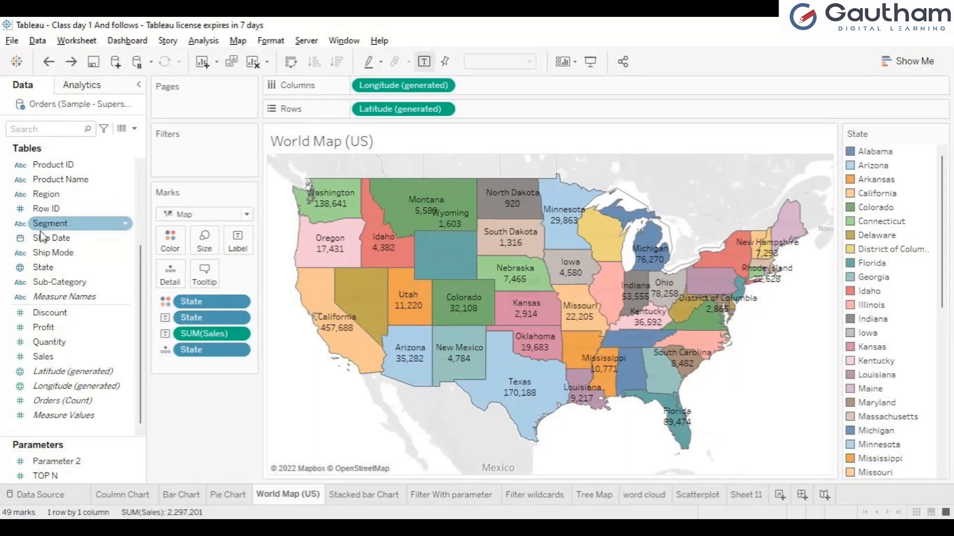
click(88, 313)
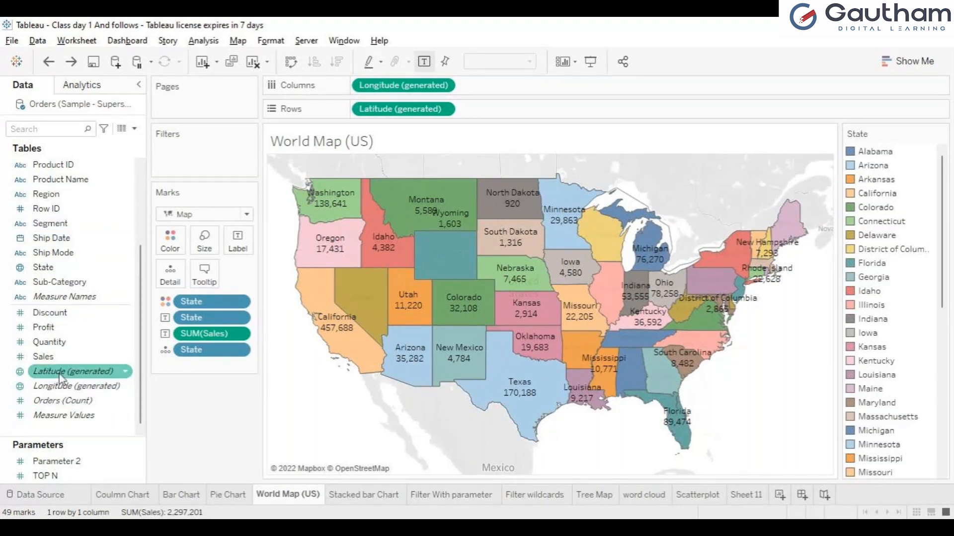
click(74, 342)
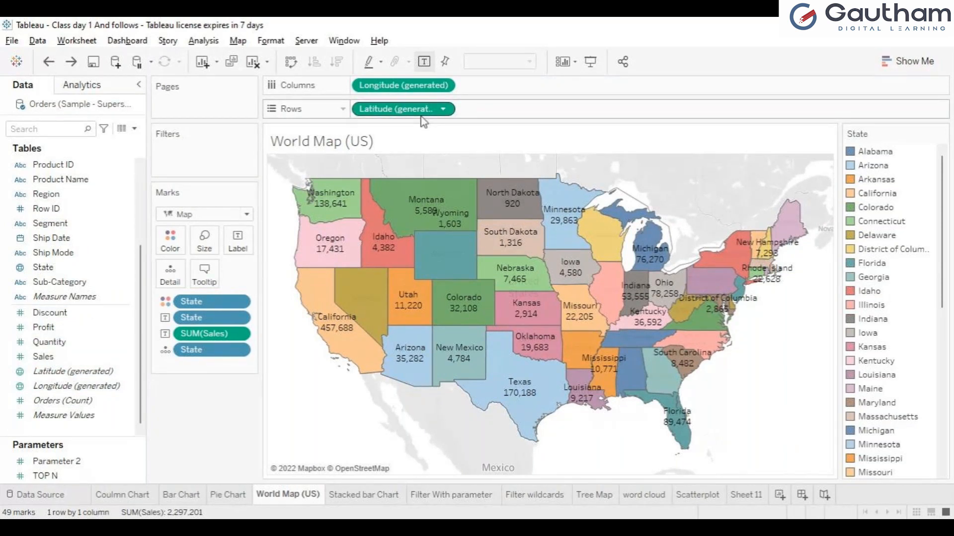
Review the Coulmn Chart and Bar Chart worksheets and return to World Map (US)
click(120, 496)
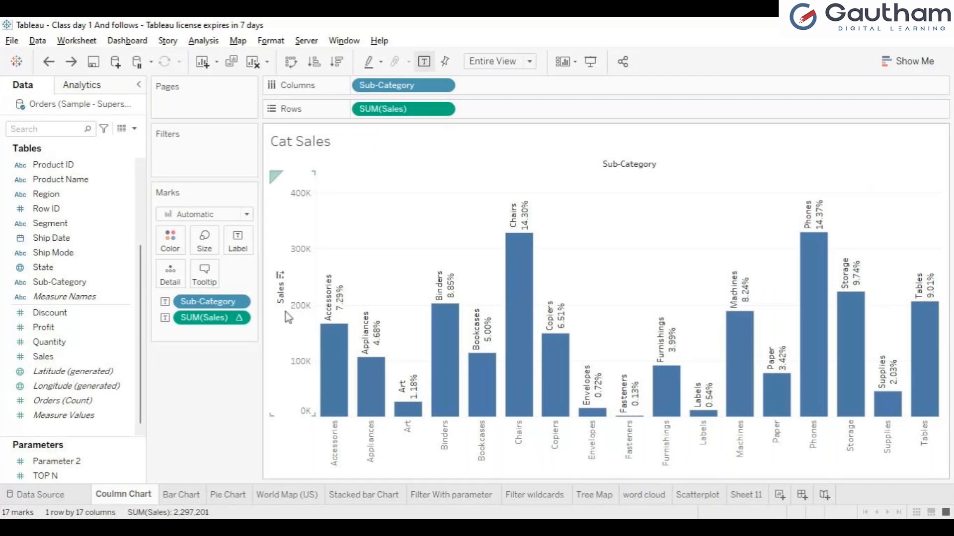
click(182, 495)
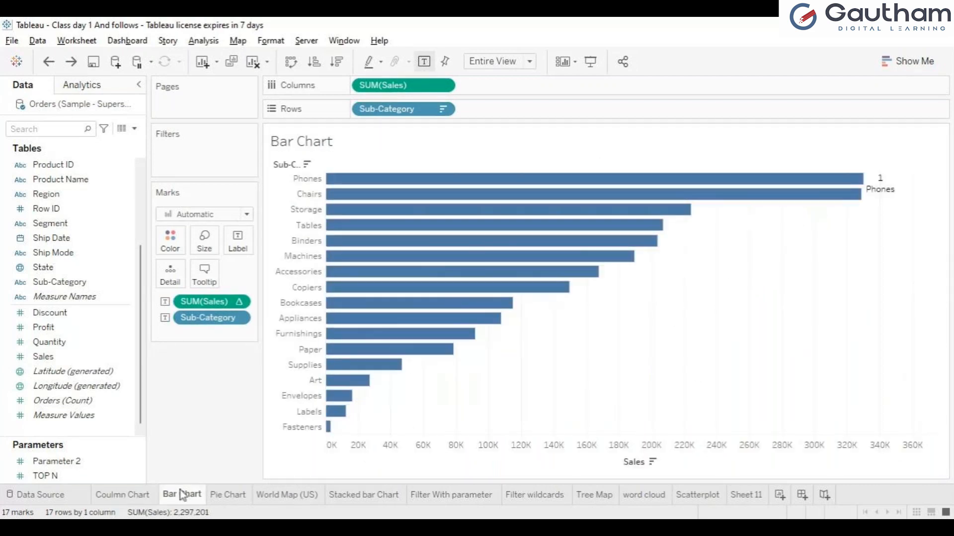
click(287, 496)
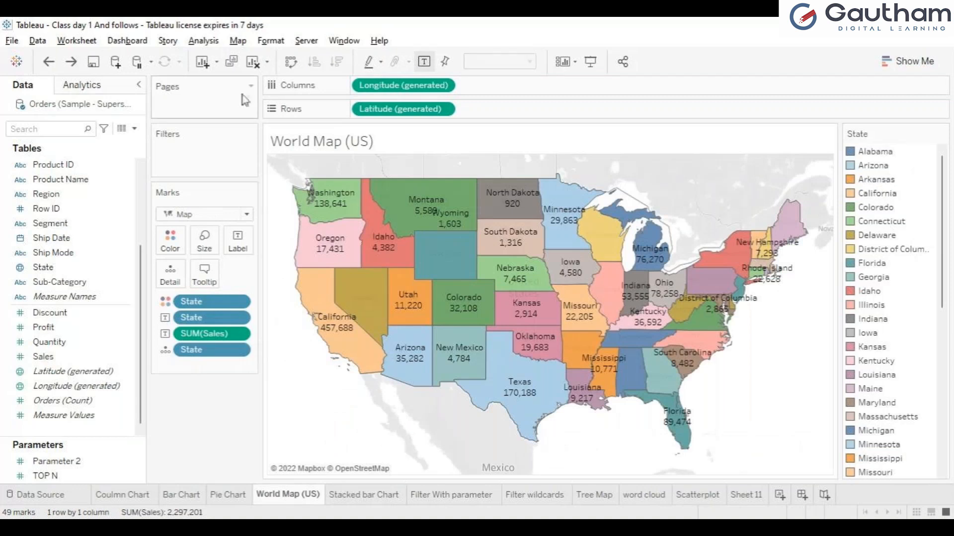
Clear the World Map (US) worksheet and recreate the filled map from the State field with Show Me
click(255, 63)
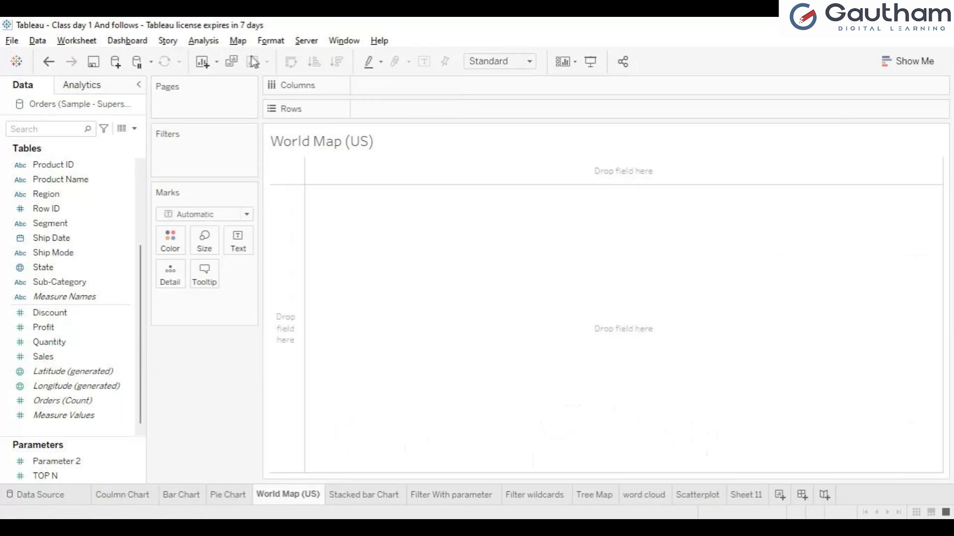
click(53, 271)
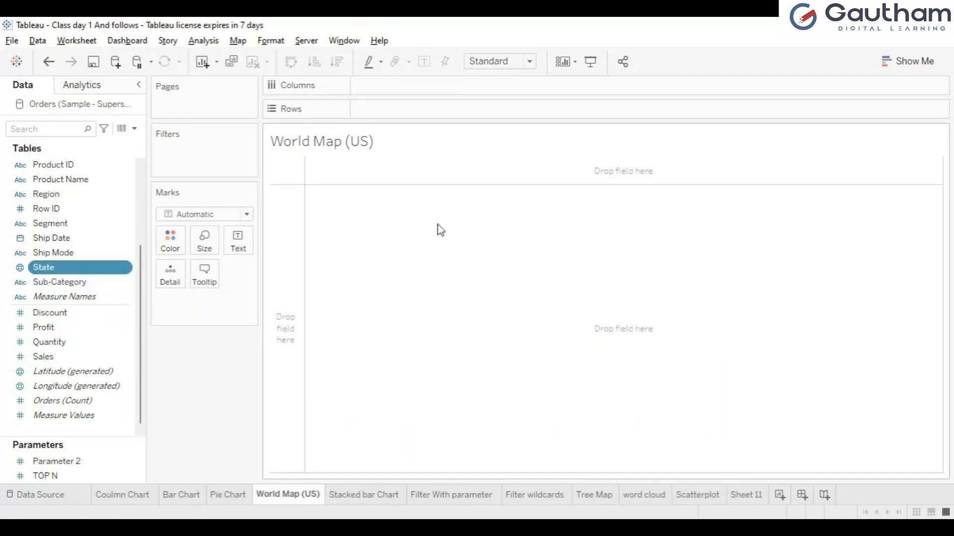
click(904, 58)
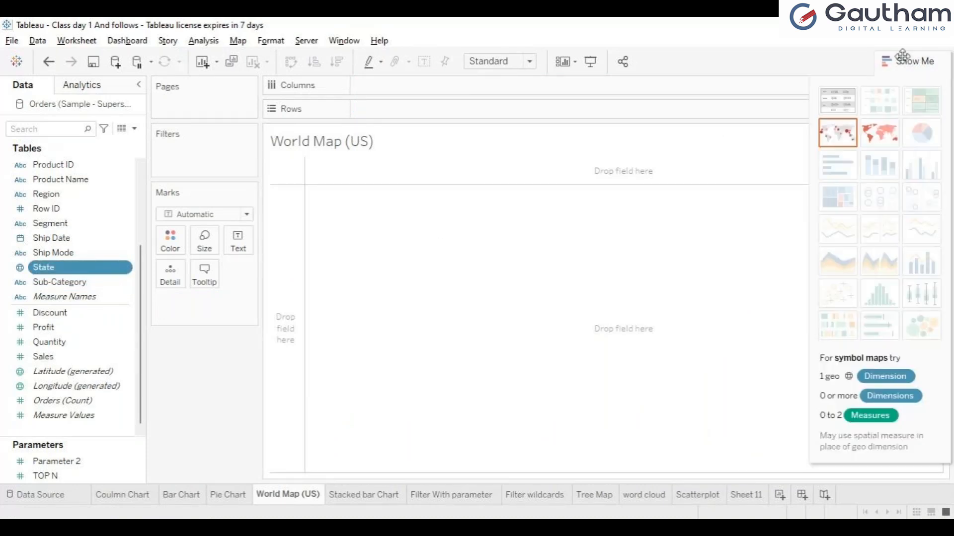
click(881, 140)
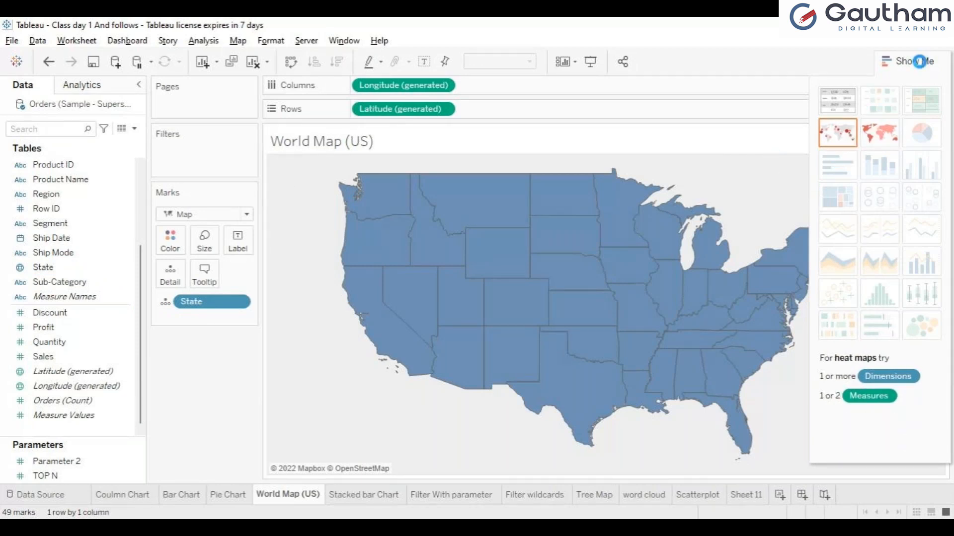
click(919, 62)
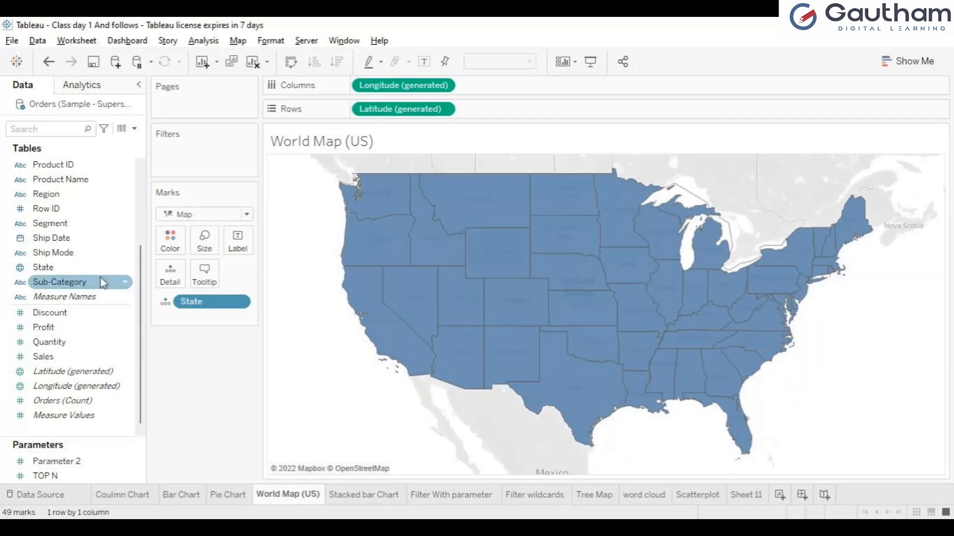
Color the filled map by State and label each state with its name
click(56, 268)
drag(56, 268, 178, 240)
drag(53, 270, 242, 248)
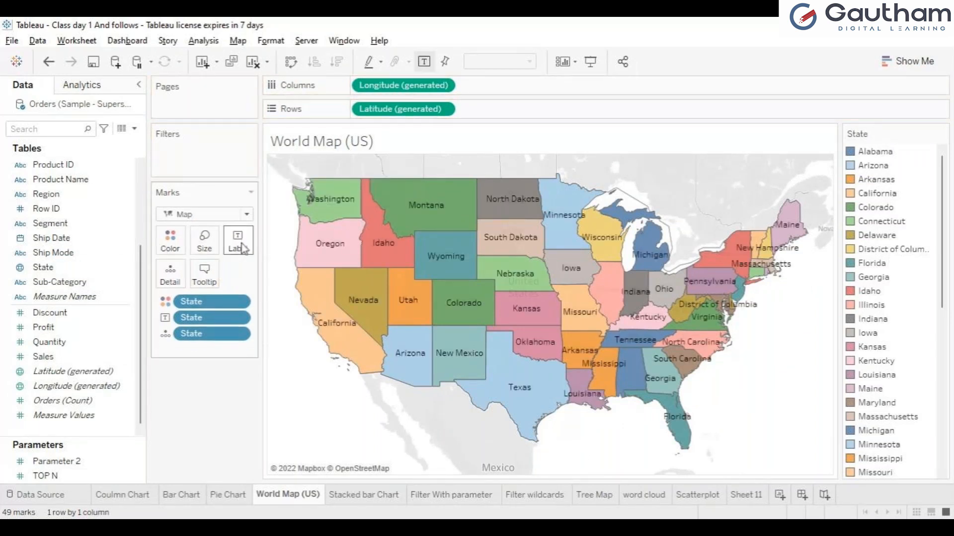
Add Profit and Sales to the state labels on the map
click(44, 329)
drag(44, 328, 239, 246)
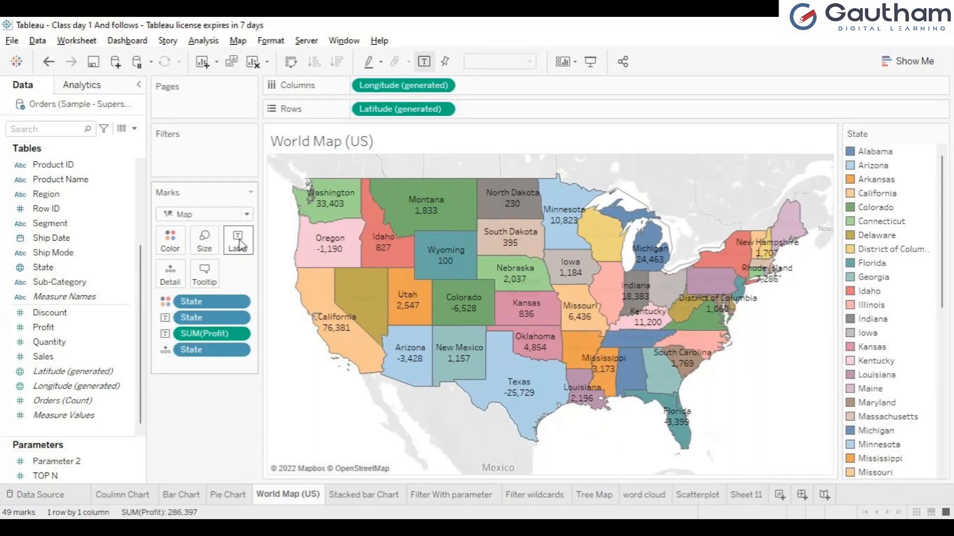
drag(46, 357, 236, 247)
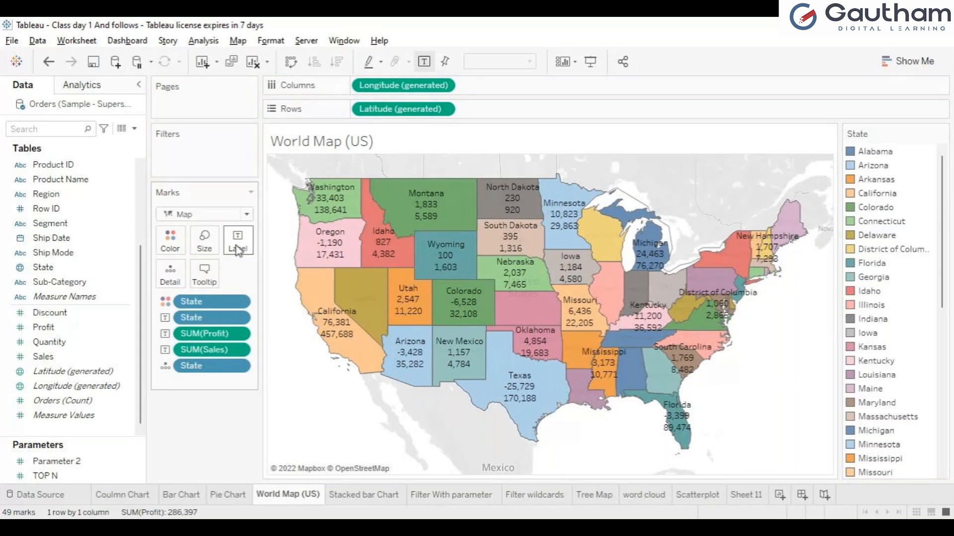
Try showing Sales in the state labels as a percent of total, and undo the calculation
mouse_move(424, 222)
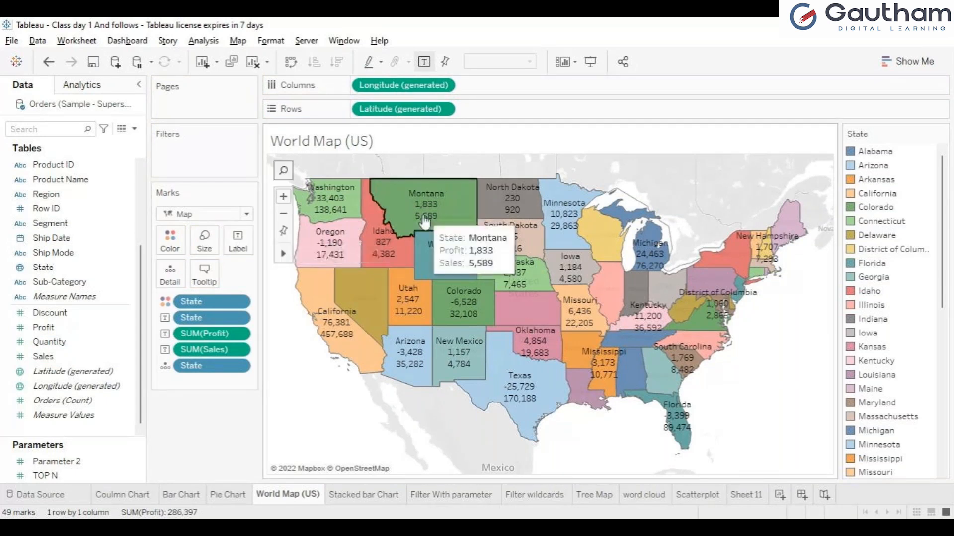
mouse_move(427, 260)
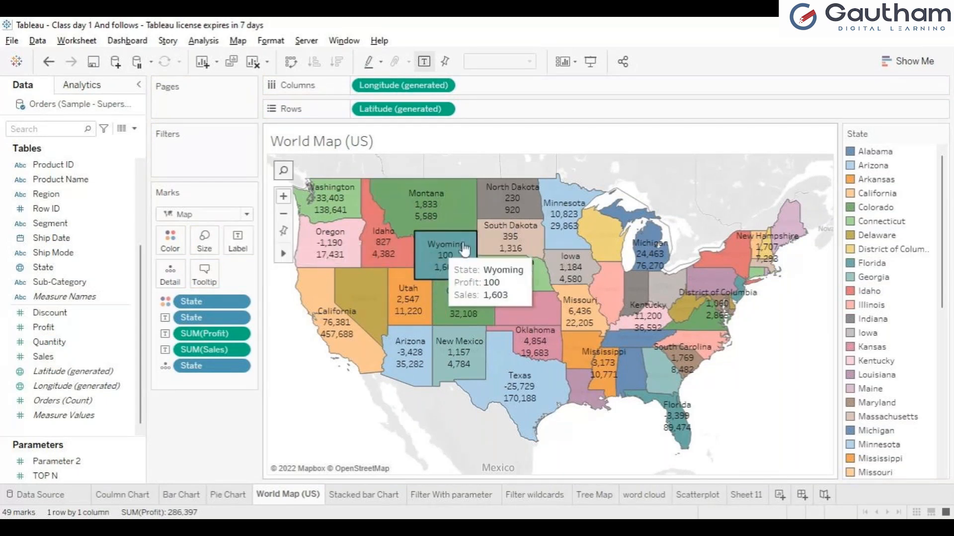
mouse_move(489, 247)
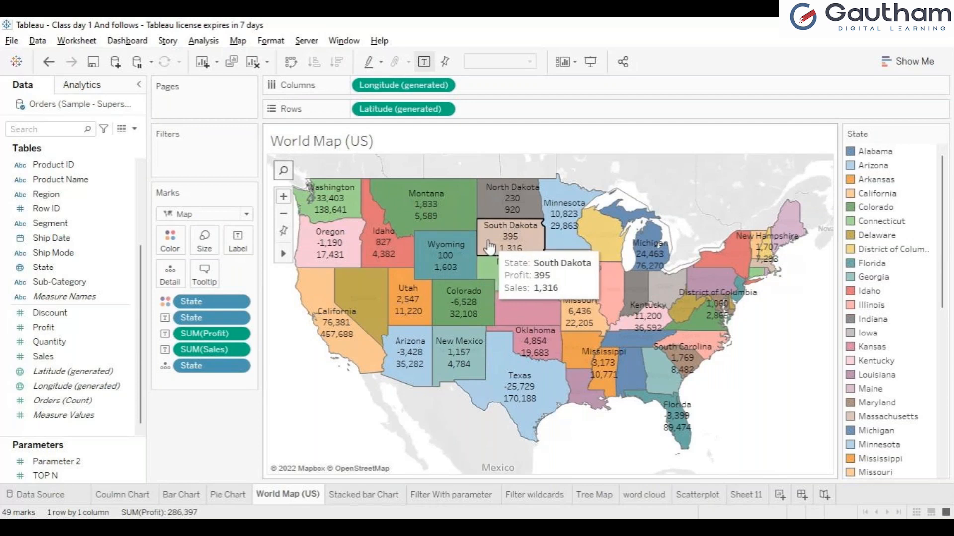
mouse_move(590, 287)
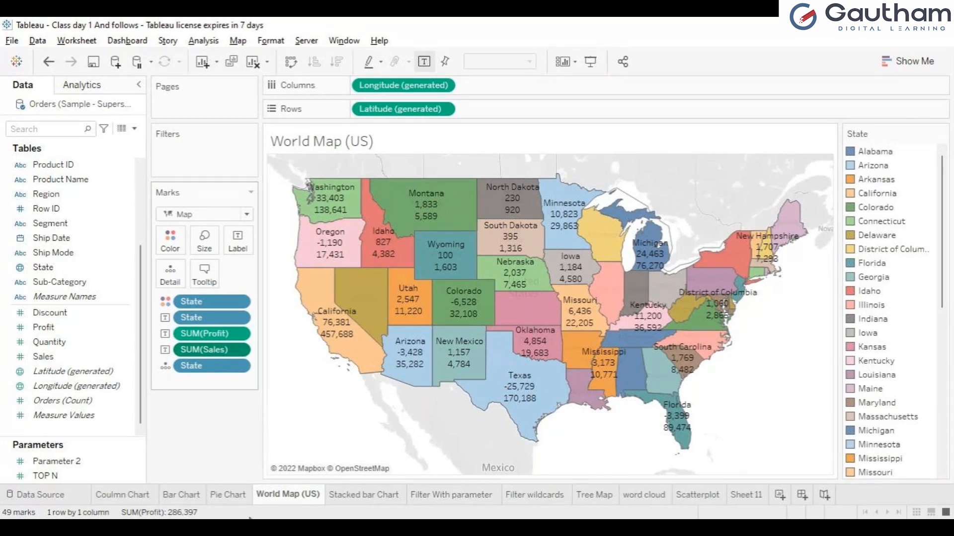
click(365, 441)
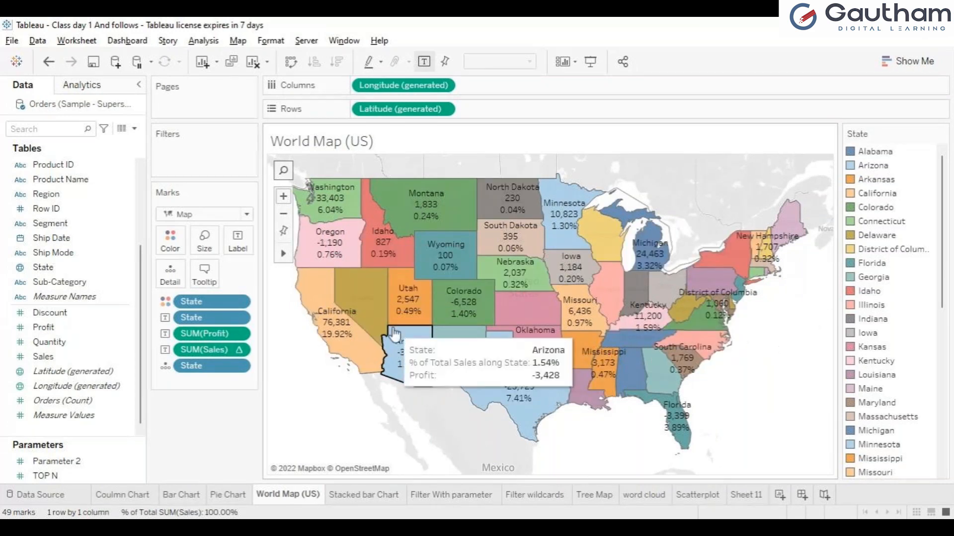
key(ctrl+z)
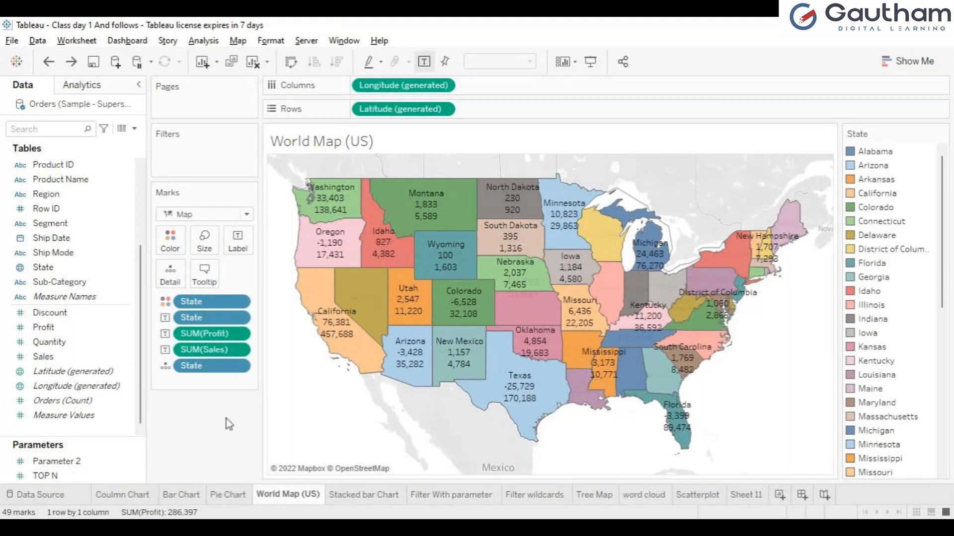
Show Sales in the World Map (US) state labels as a percent of total using a quick table calculation
click(243, 354)
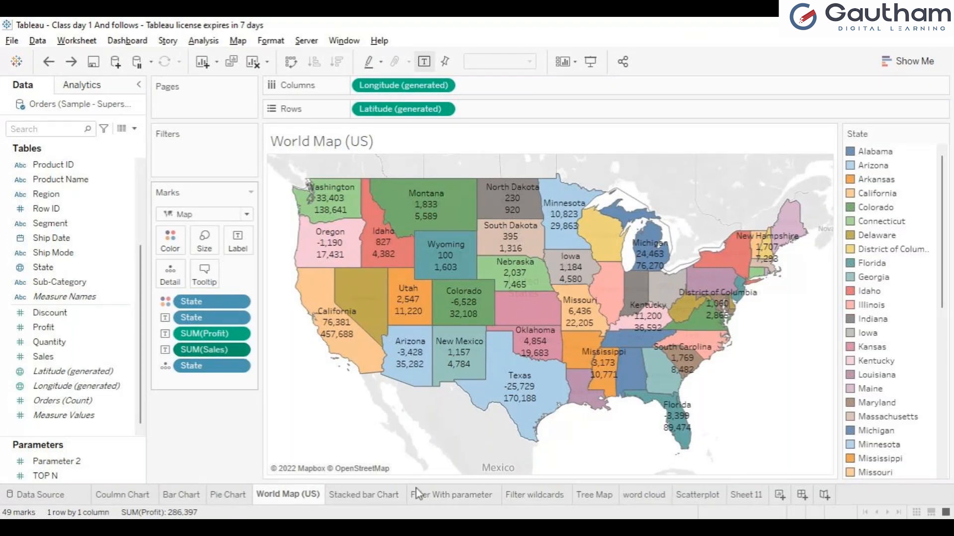
click(394, 436)
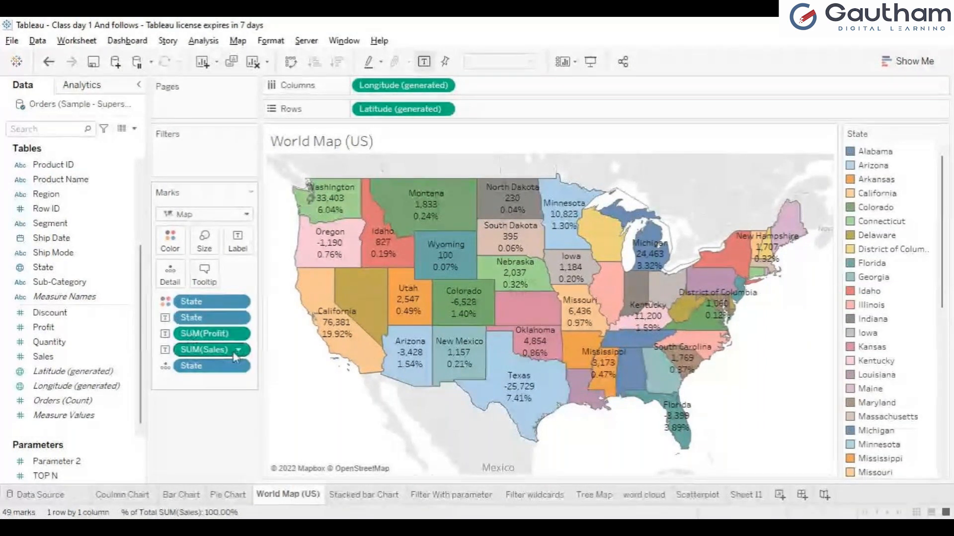
mouse_move(407, 309)
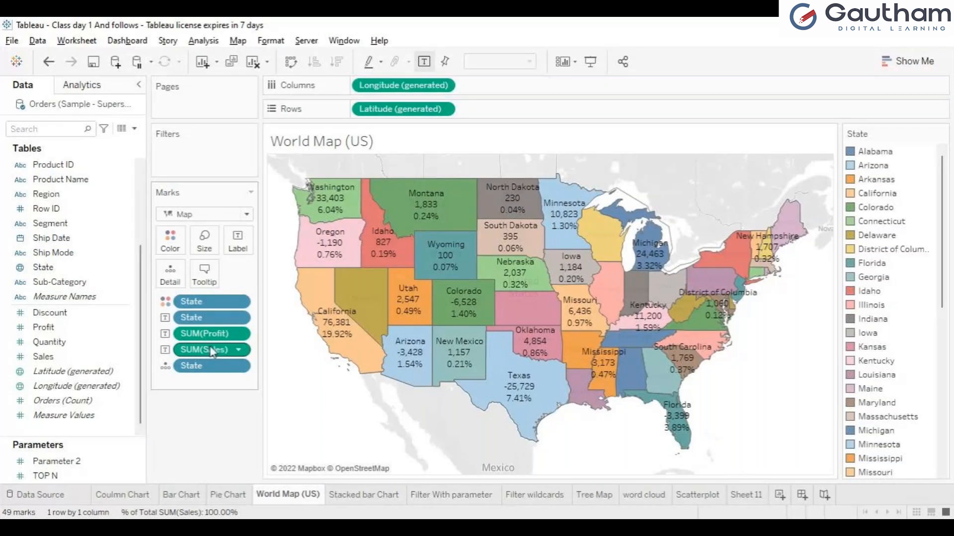
mouse_move(467, 279)
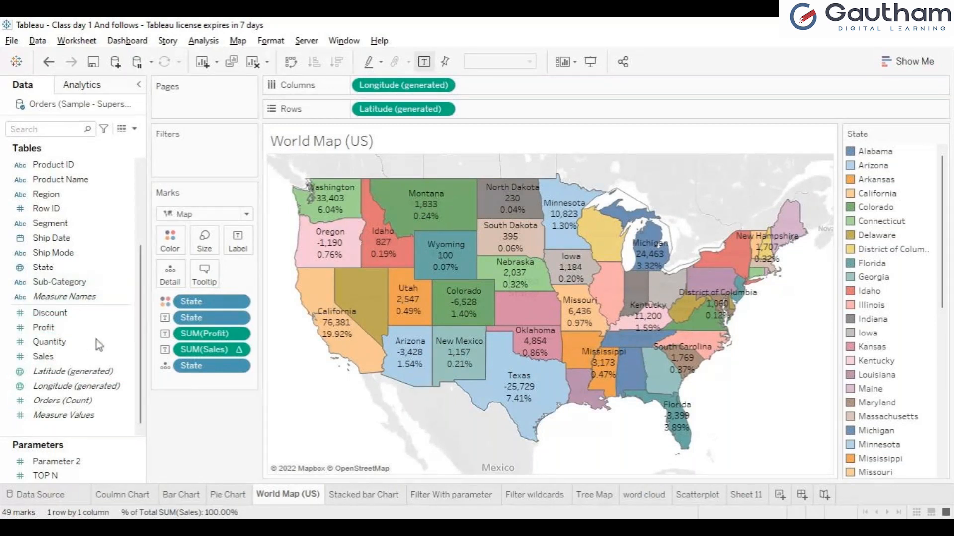
click(86, 360)
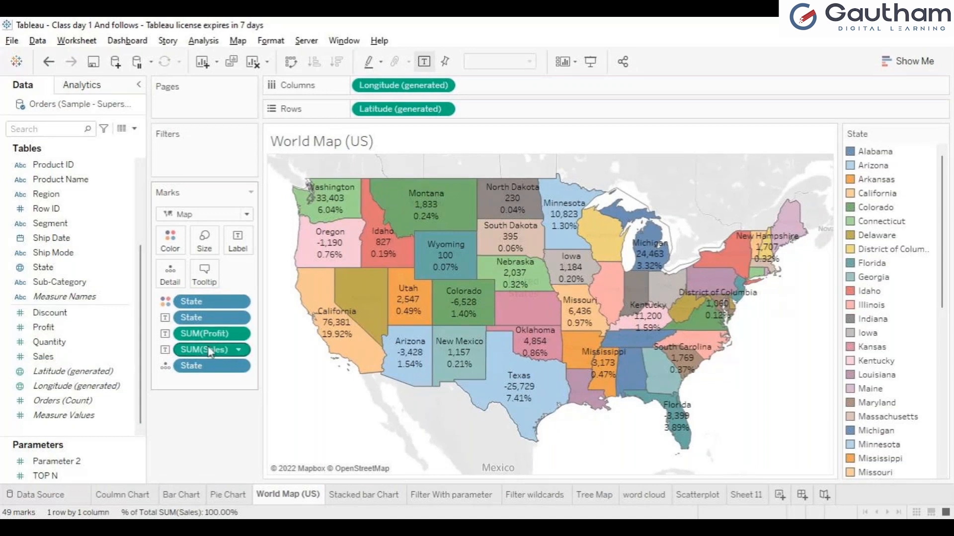
mouse_move(417, 282)
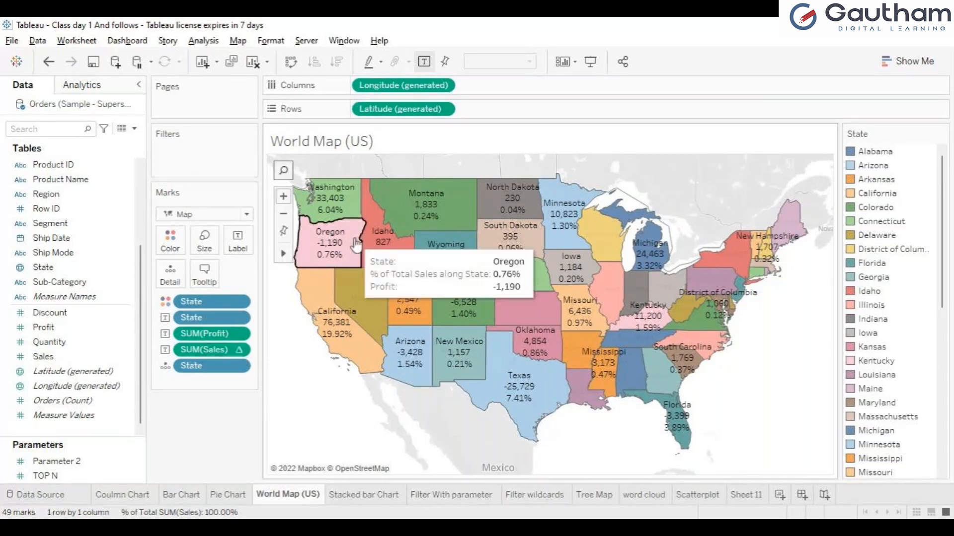
mouse_move(368, 268)
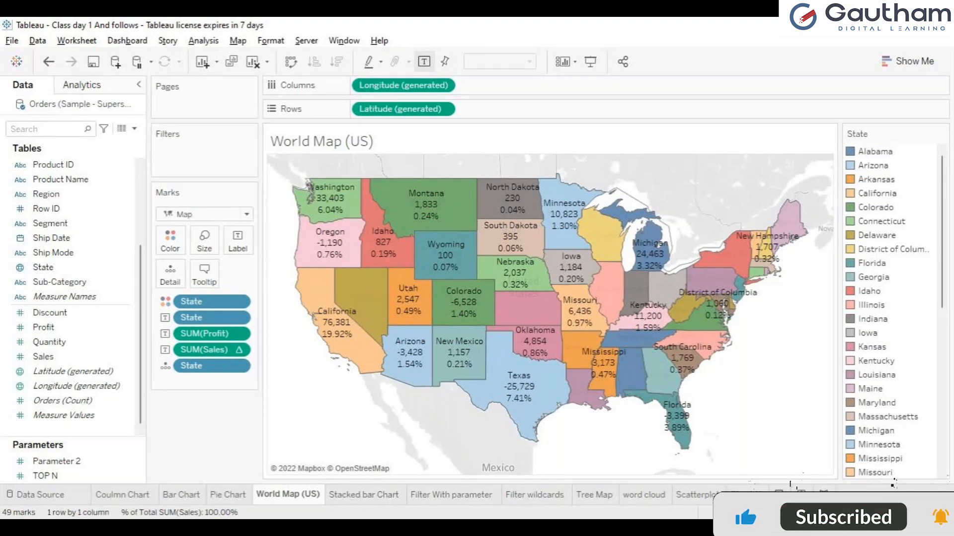
Add a new worksheet directly after World Map (US) and name it World Map 2
click(779, 495)
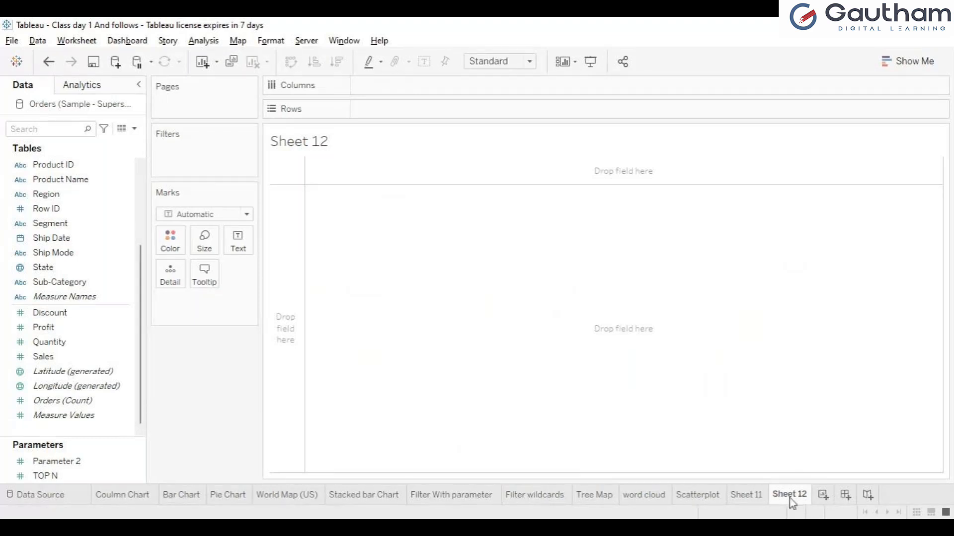
mouse_move(786, 495)
mouse_down()
mouse_move(204, 470)
mouse_move(251, 493)
mouse_move(323, 498)
mouse_up()
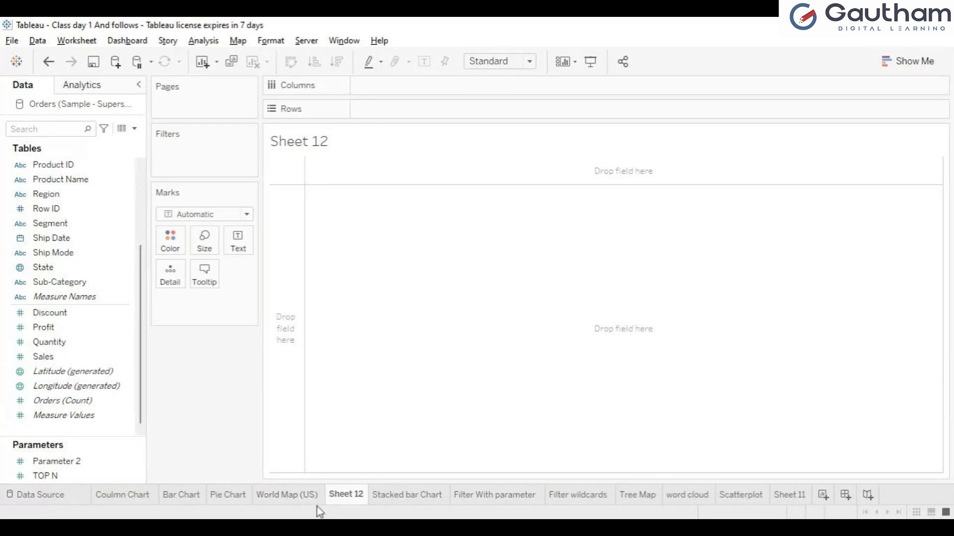
double_click(347, 496)
text(World map)
key(BackSpace)
key(BackSpace)
key(BackSpace)
key(BackSpace)
key(BackSpace)
key(BackSpace)
key(BackSpace)
key(BackSpace)
key(BackSpace)
key(BackSpace)
text(World a)
key(BackSpace)
text(Map 2)
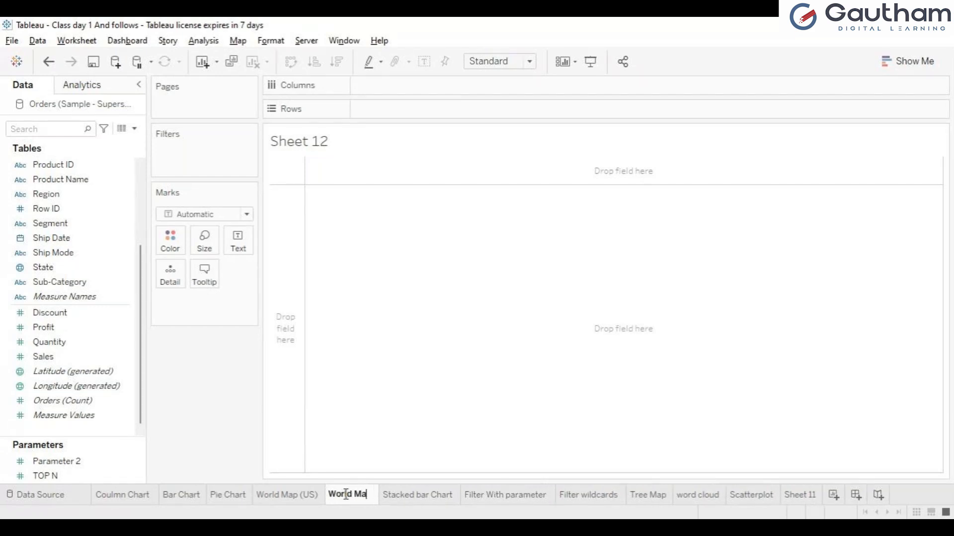
key(Return)
click(401, 494)
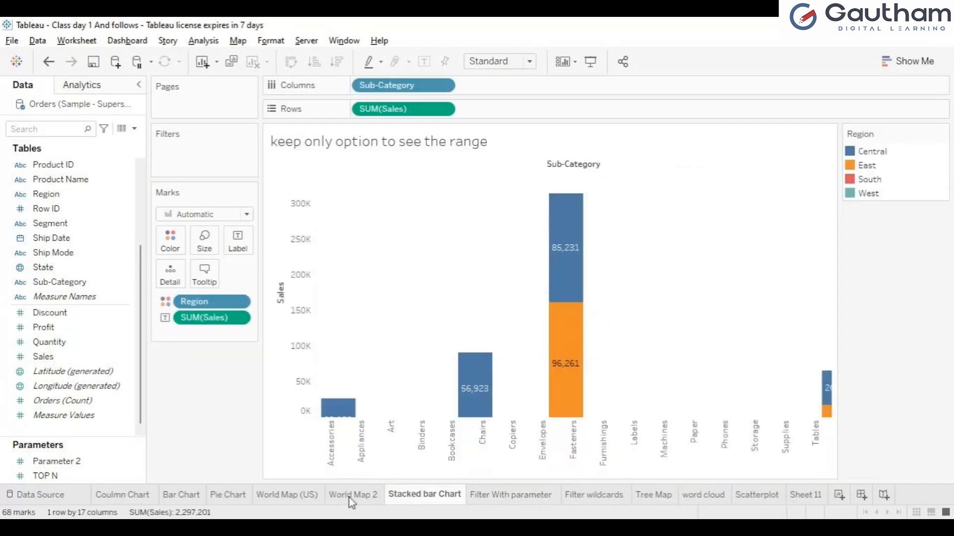
click(352, 502)
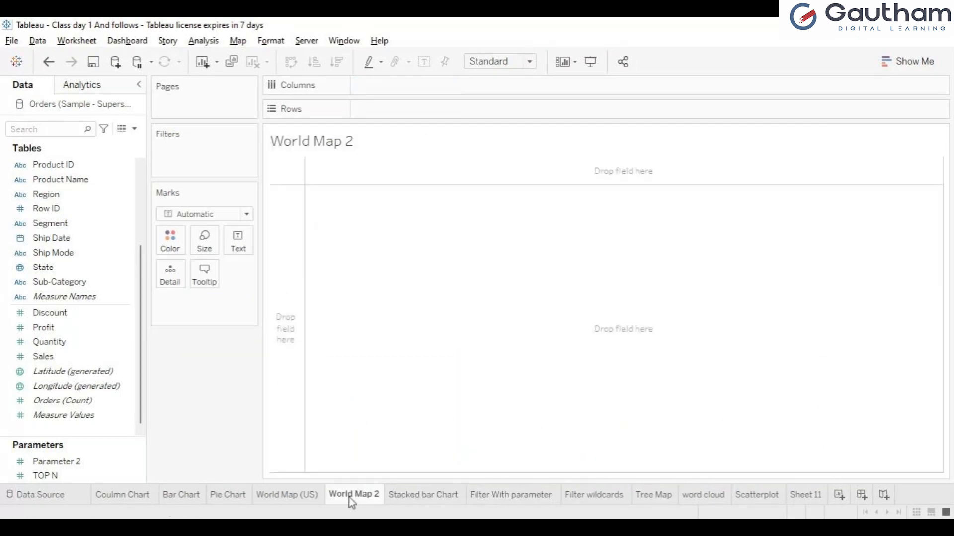
Create a symbol map from the State field with Show Me on the World Map 2 worksheet
click(45, 270)
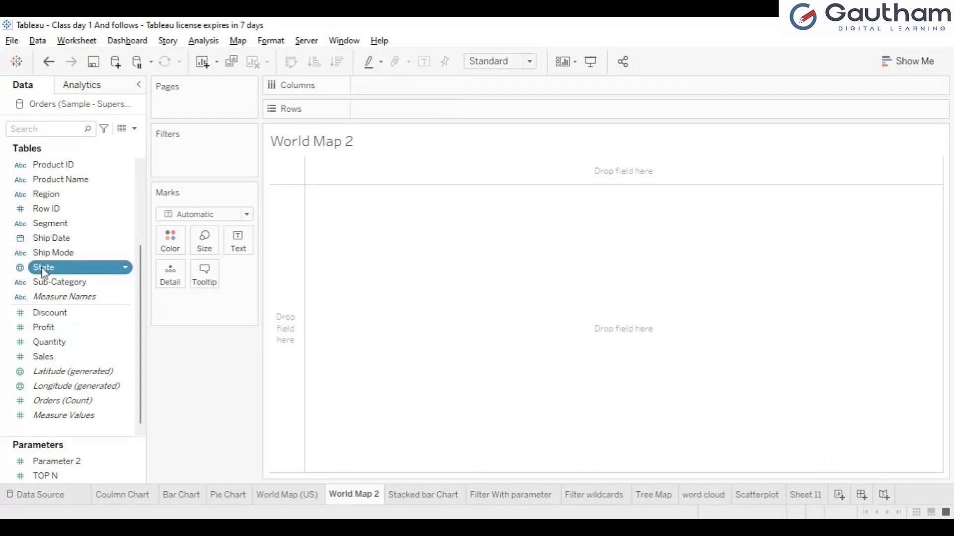
click(914, 61)
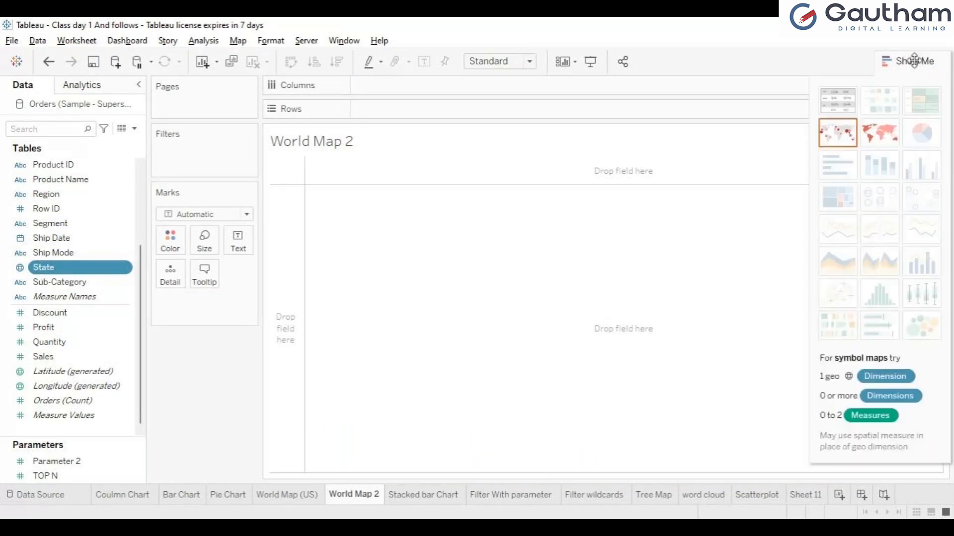
click(846, 142)
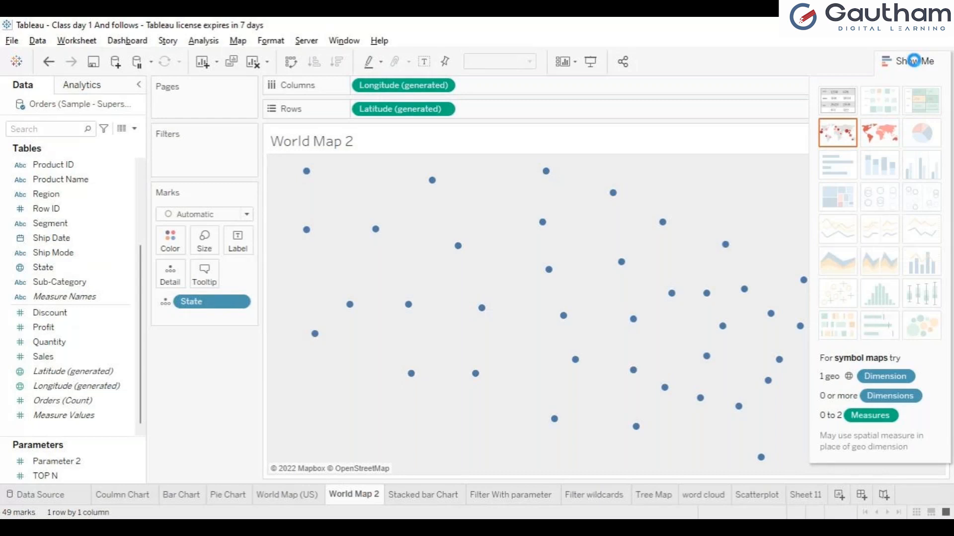
click(914, 60)
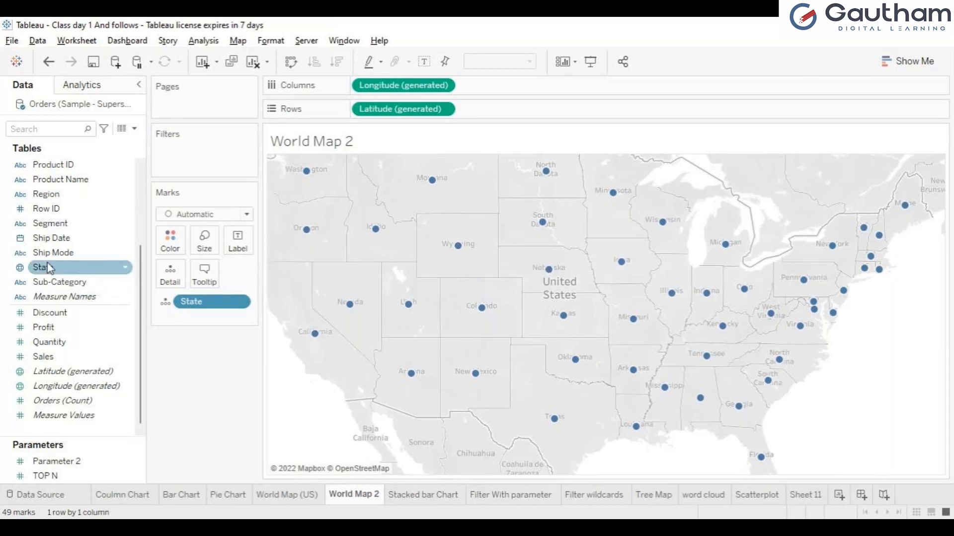
Label each mark on the symbol map with its state name and color the marks by State
drag(50, 268, 239, 248)
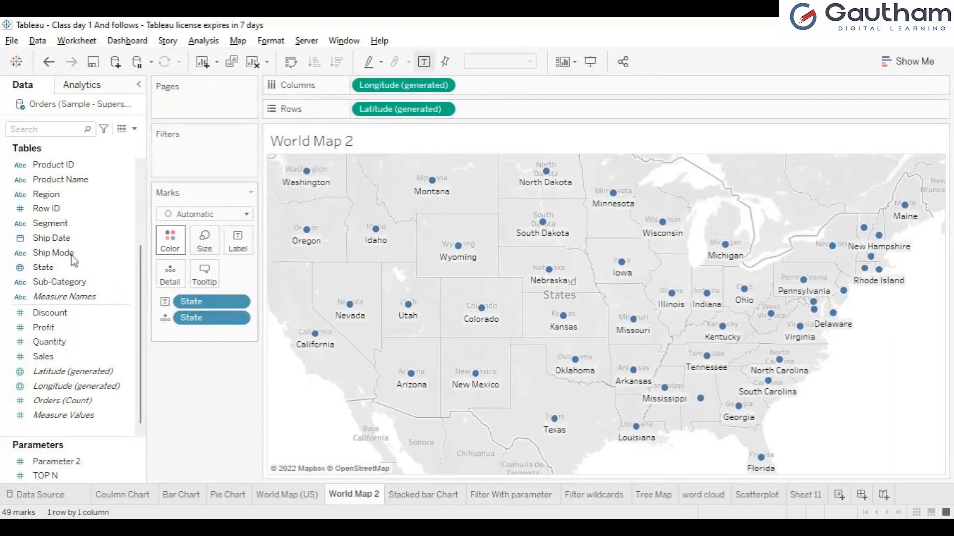
drag(48, 267, 170, 251)
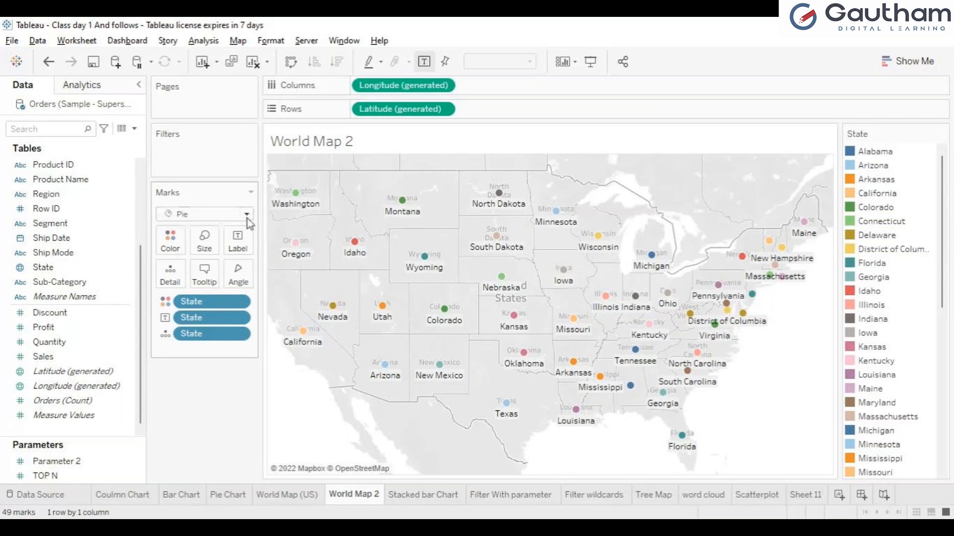
Try the Square mark type, and set the state marks to Shape with an x symbol
click(201, 299)
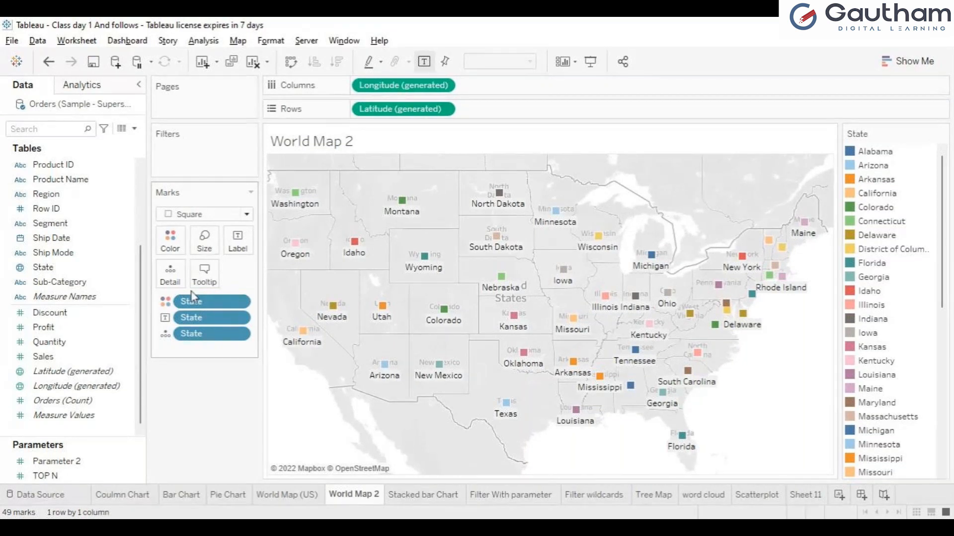
click(182, 324)
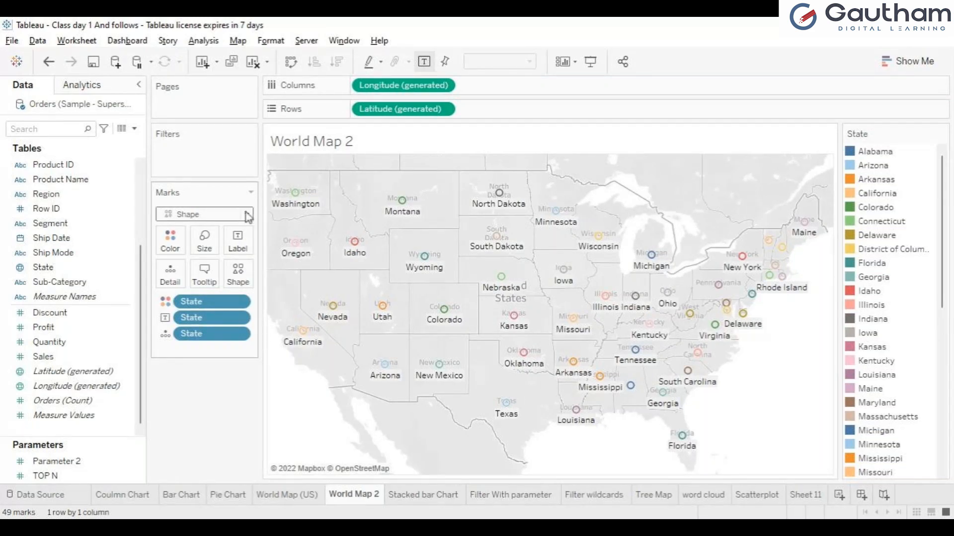
click(194, 298)
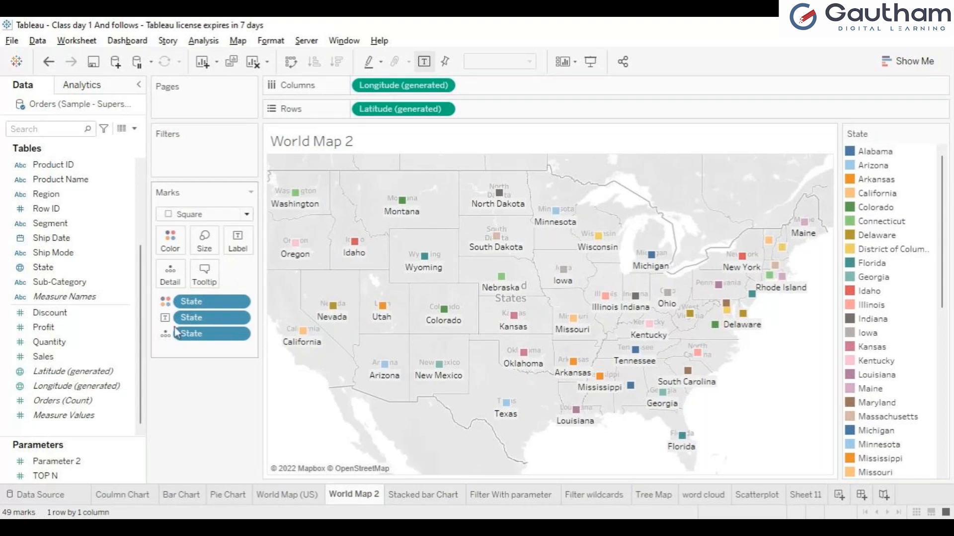
key(ctrl+z)
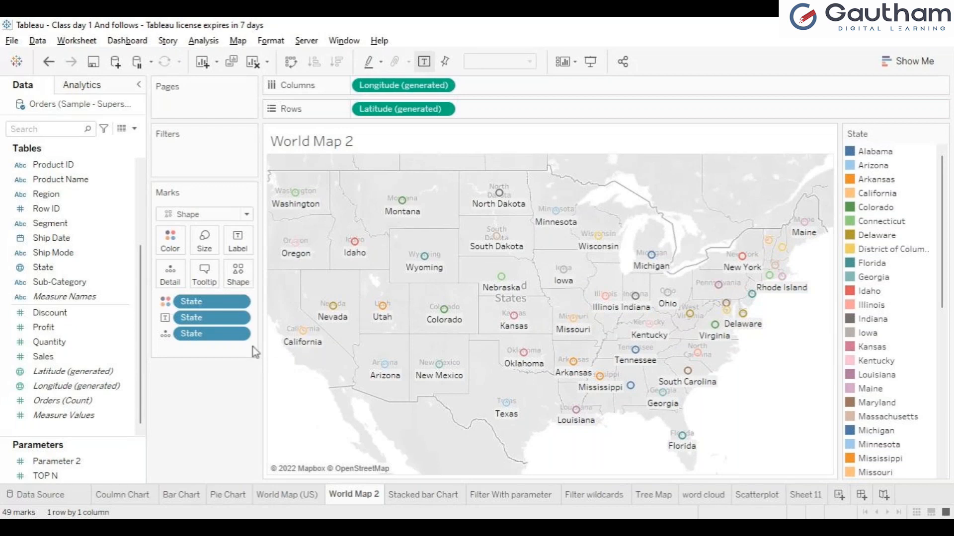
click(282, 344)
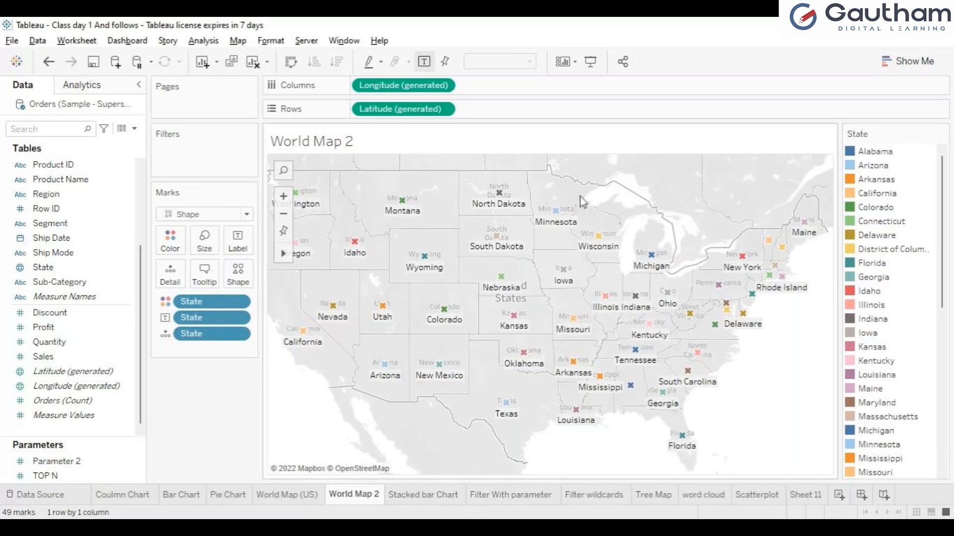
Compare World Map 2 with World Map (US), and add Sales to the state labels on World Map 2
click(292, 497)
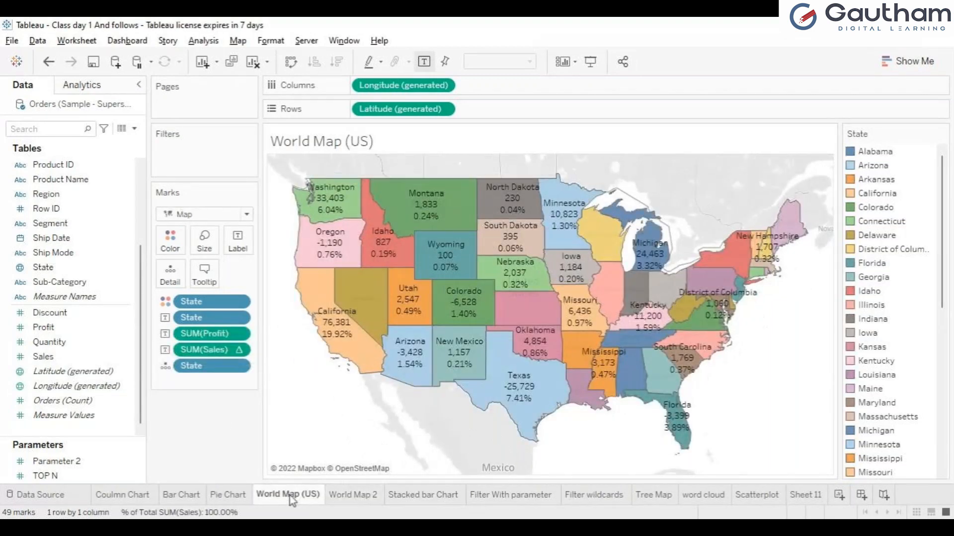
click(345, 496)
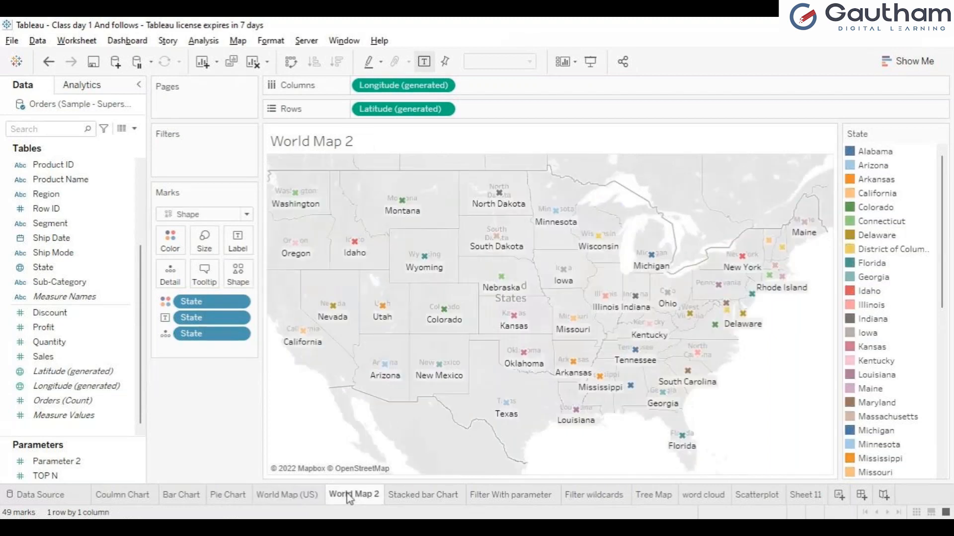
mouse_move(427, 274)
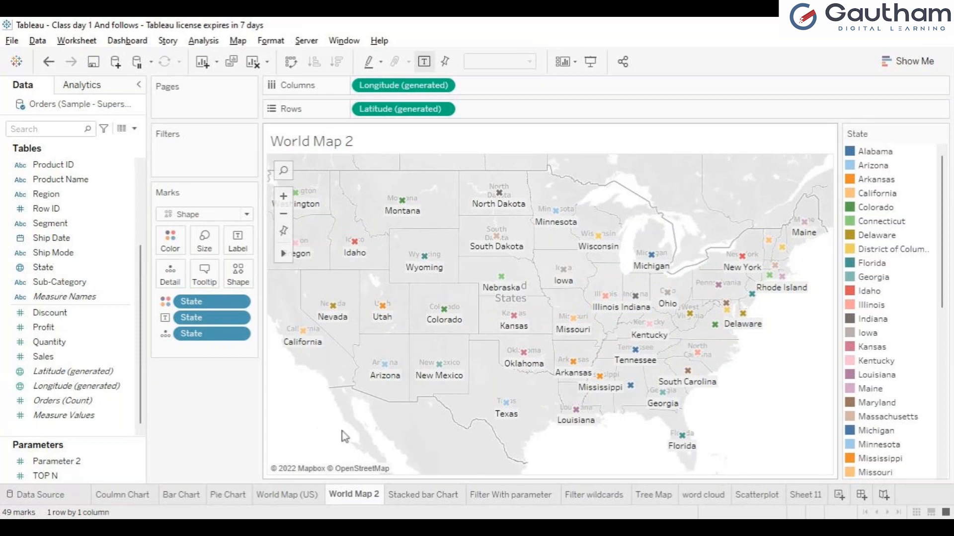
click(302, 497)
click(362, 496)
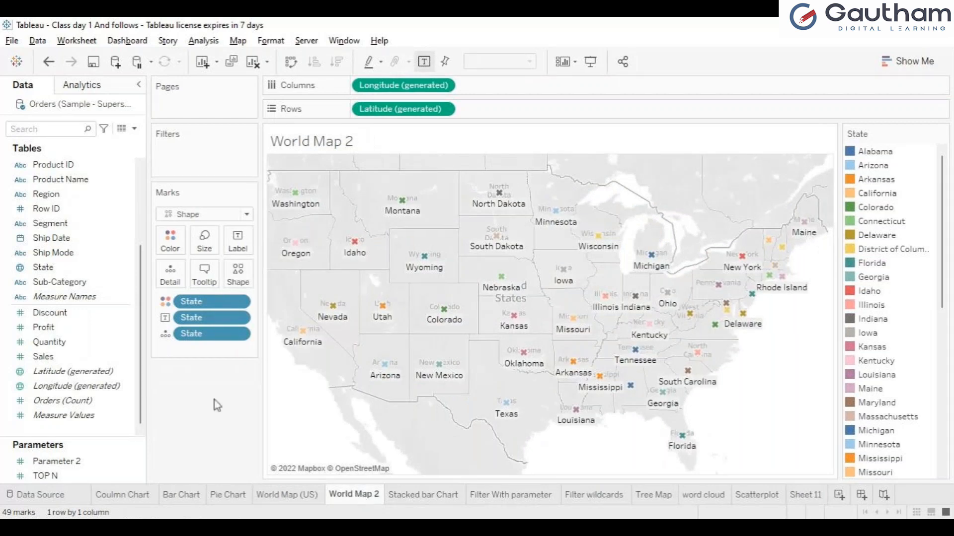
drag(61, 356, 246, 244)
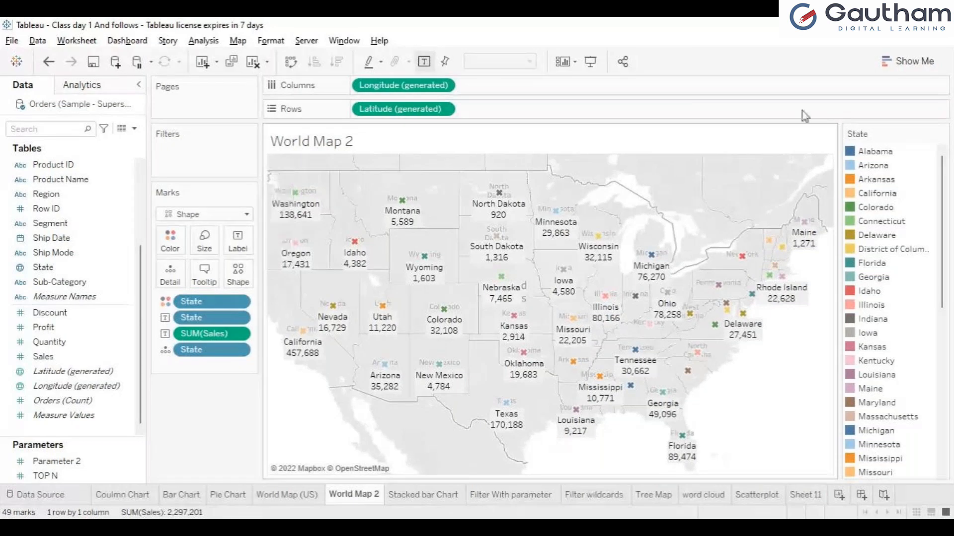
Review the World Map (US) and World Map 2 worksheets and examine the Show Me requirements for symbol maps
click(294, 503)
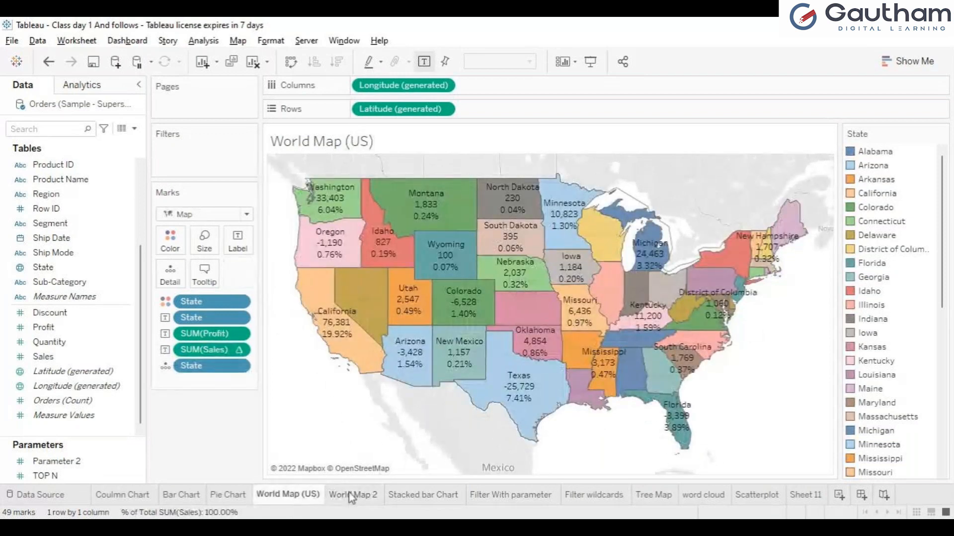
click(351, 497)
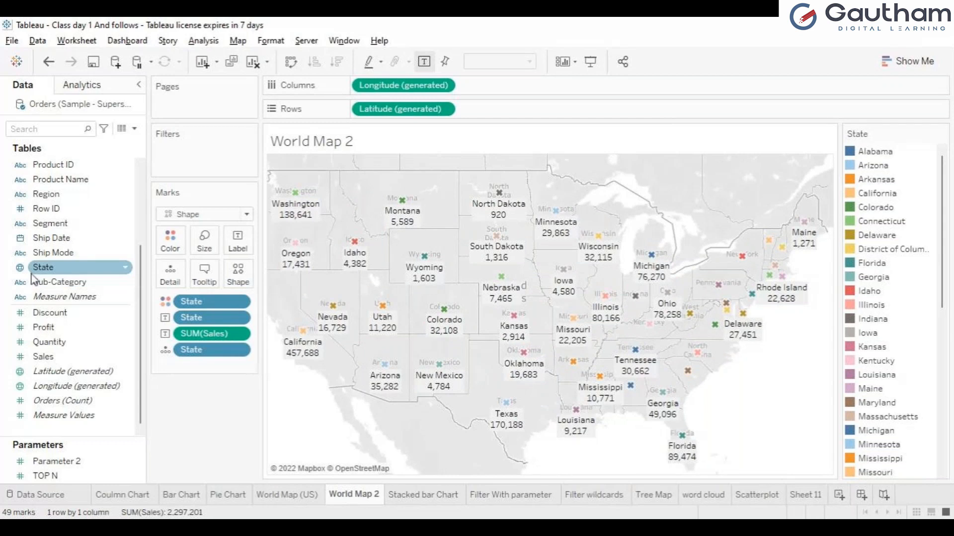
click(909, 62)
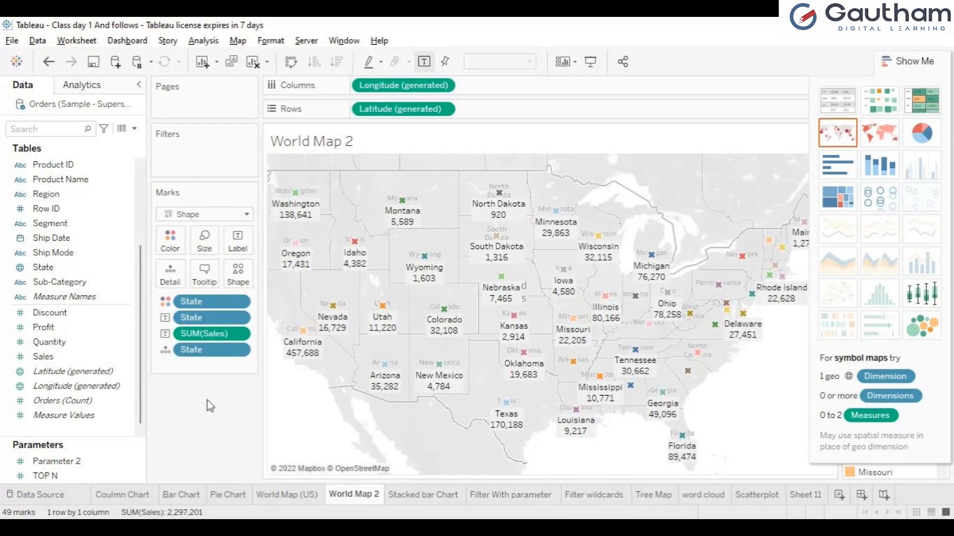
click(921, 63)
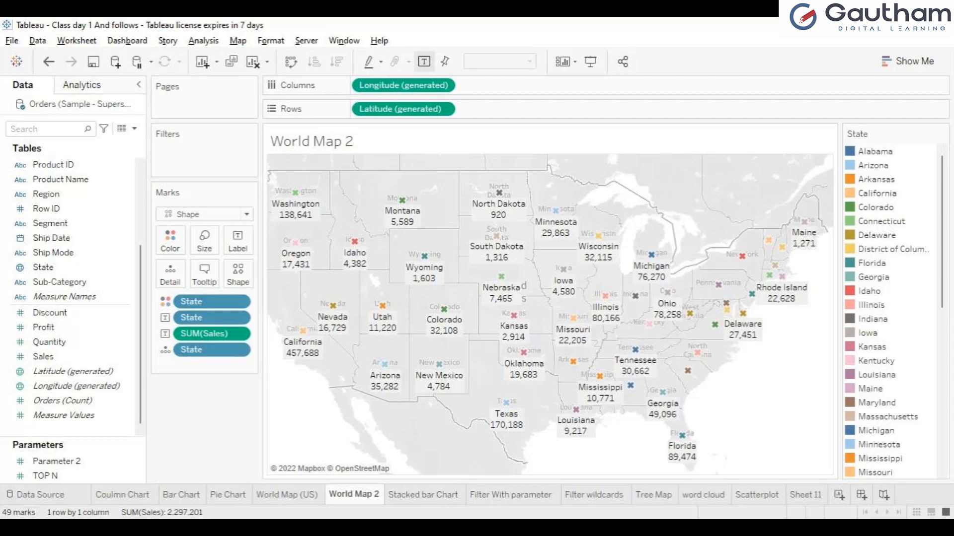
Compare the stacked bar chart worksheet with the column chart worksheet
click(406, 499)
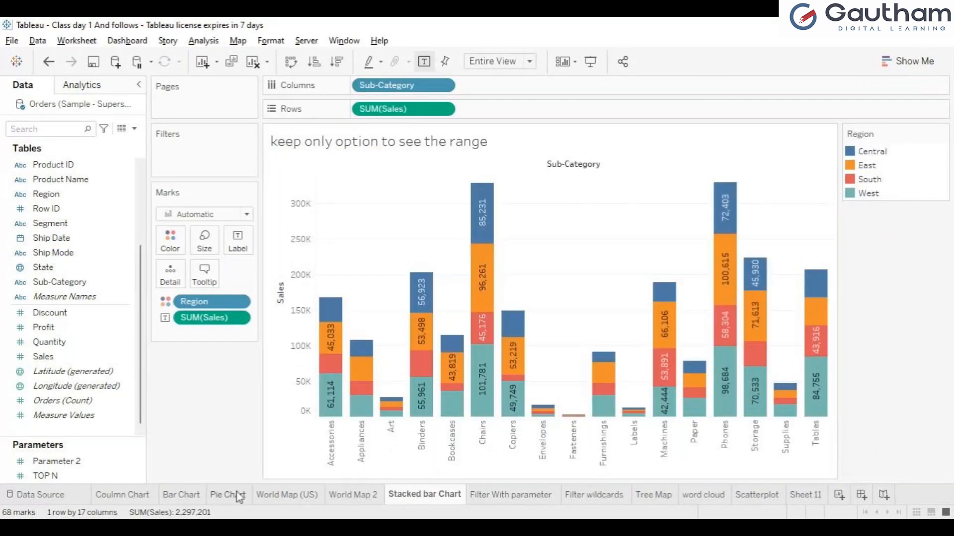
click(135, 496)
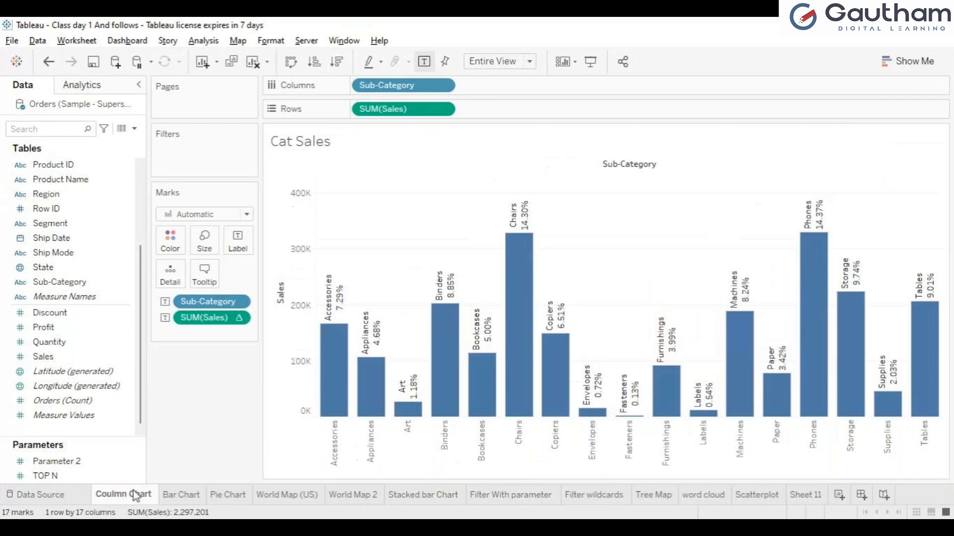
click(426, 495)
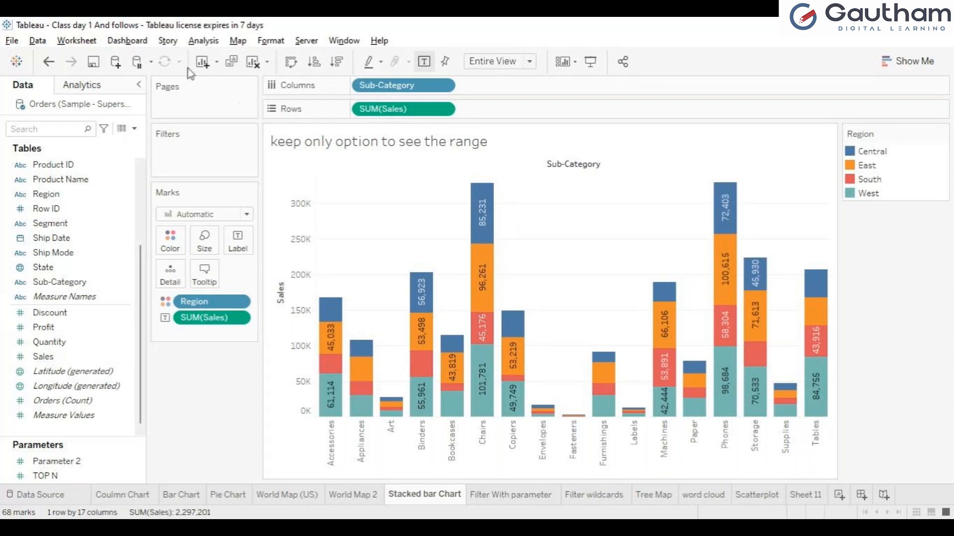
Clear the stacked bar chart worksheet and review the Show Me chart options alongside the World Map 2 worksheet
click(254, 67)
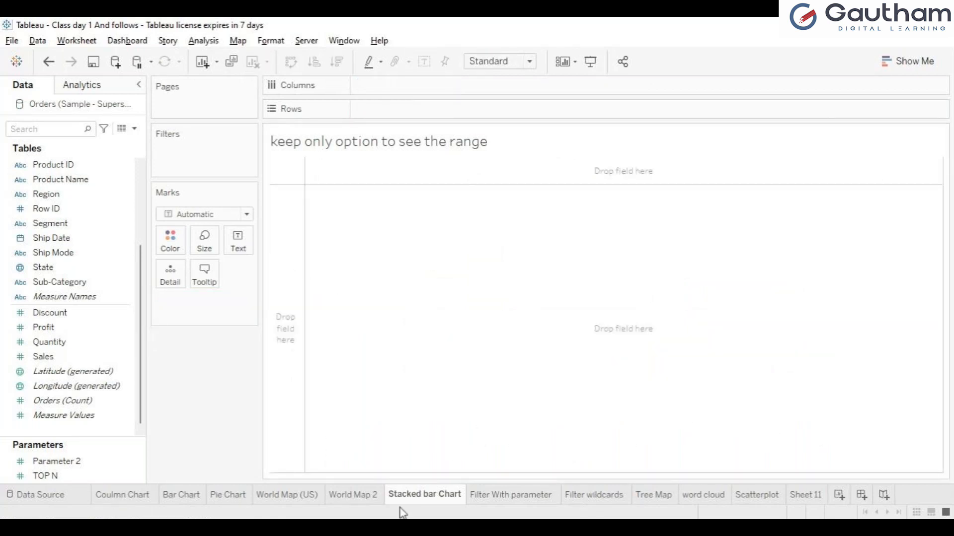
click(913, 62)
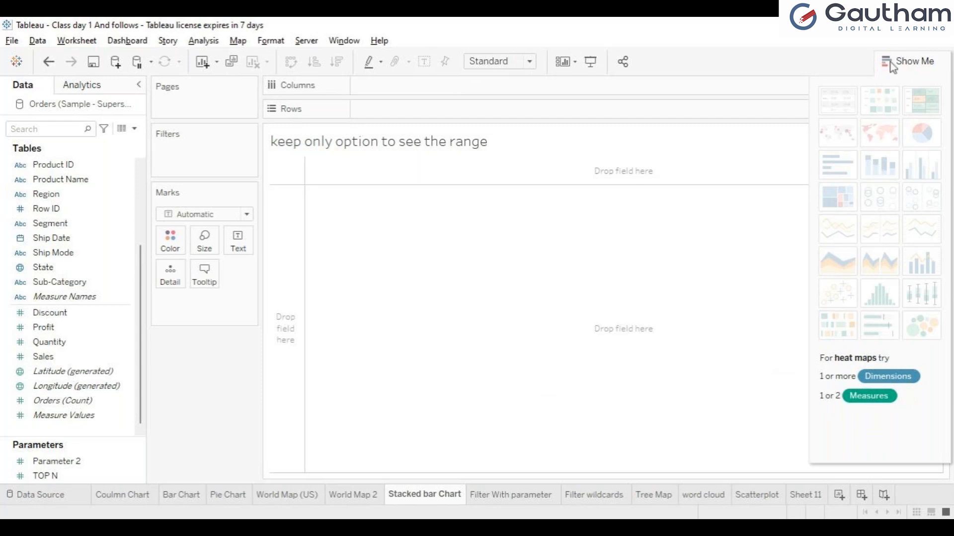
click(908, 61)
click(38, 269)
click(692, 215)
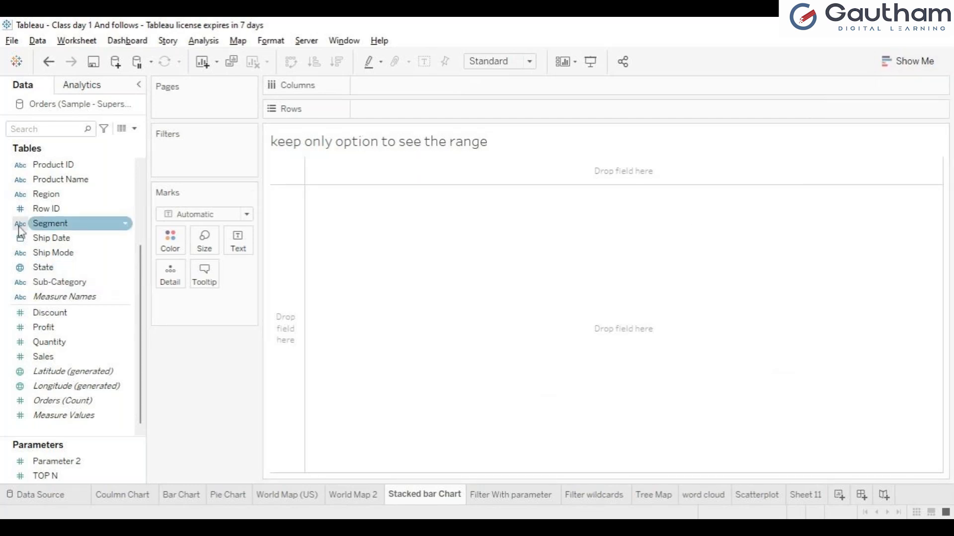
click(366, 496)
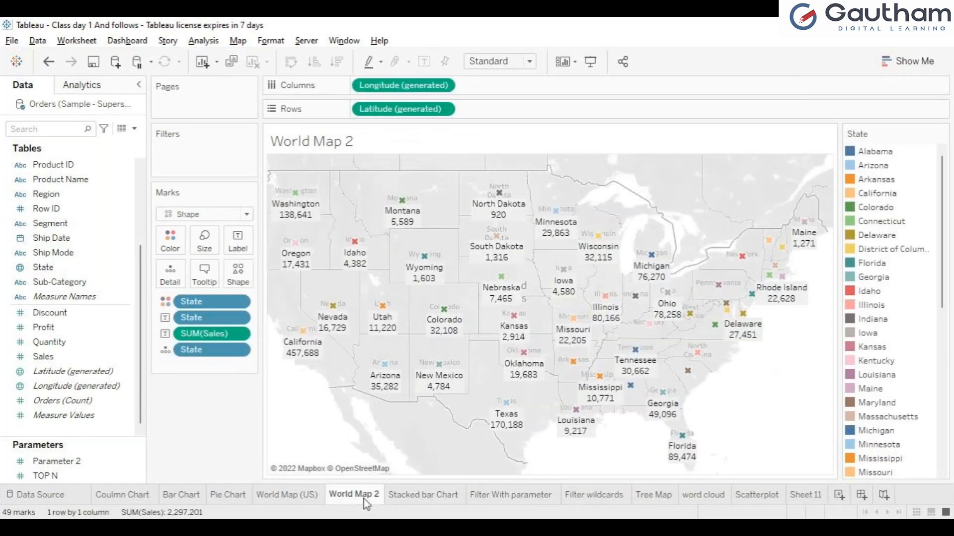
click(931, 68)
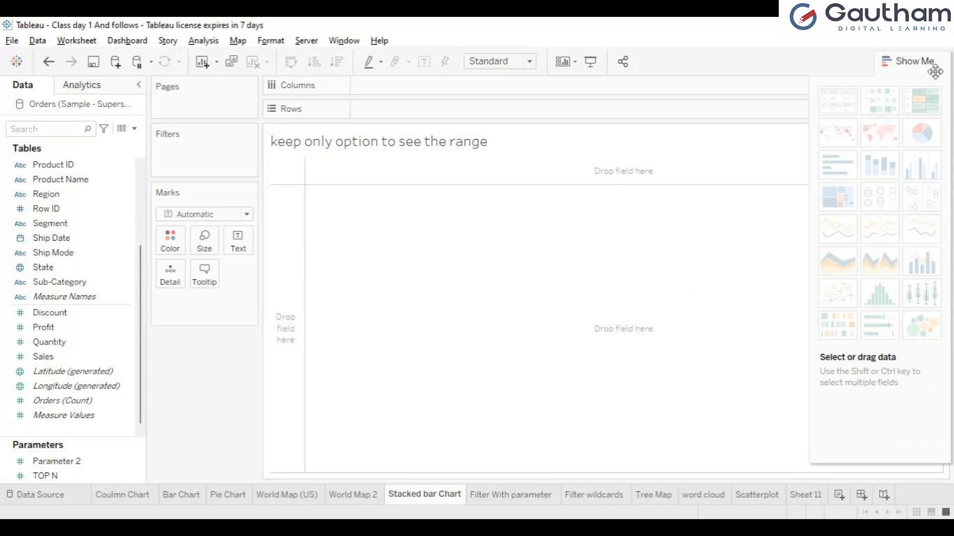
click(923, 61)
Plot Profit by Sub-Category as vertical bars and label each bar with its Profit
drag(66, 281, 358, 92)
click(47, 341)
drag(44, 327, 379, 116)
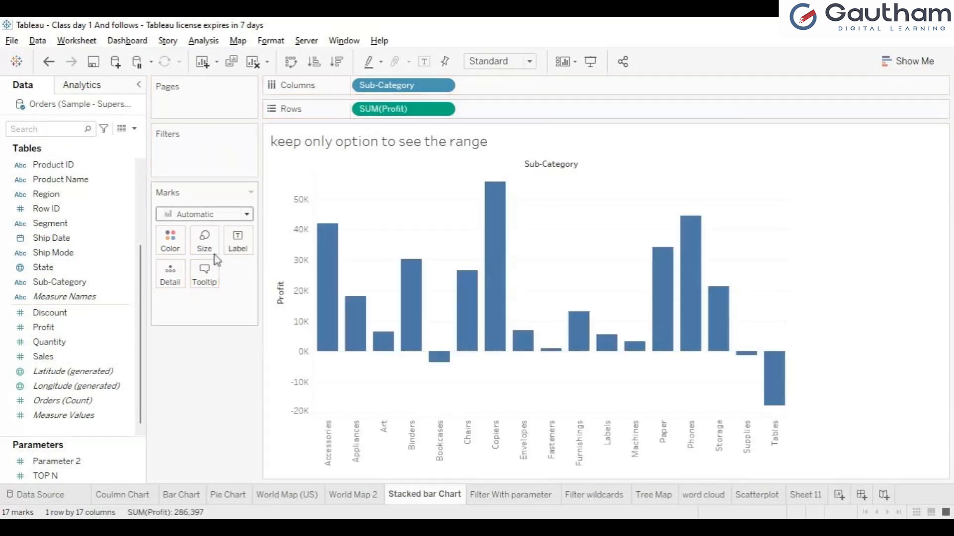
click(49, 357)
click(49, 329)
drag(50, 333, 238, 254)
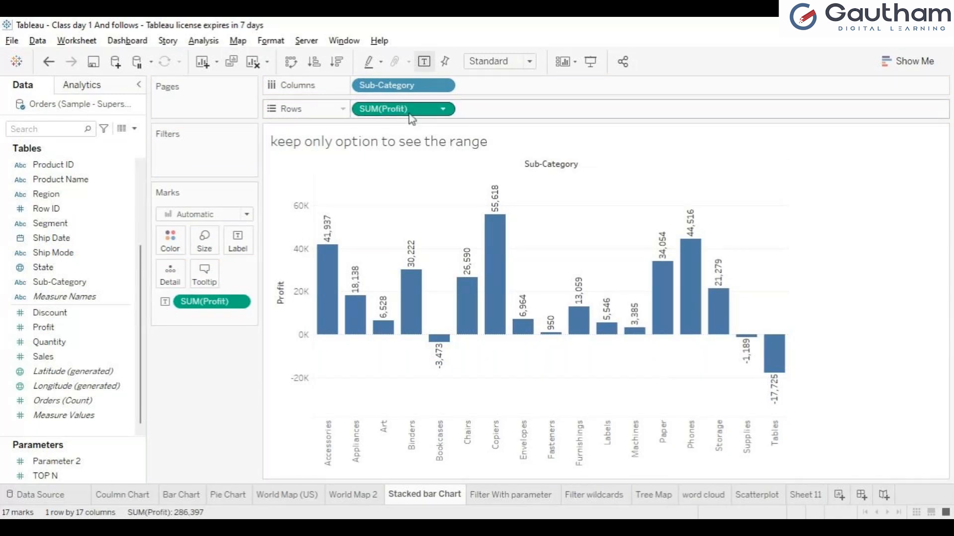
Replace Profit with Sales on the rows of the Sub-Category chart and label the bars with Sales
drag(412, 118, 67, 328)
click(48, 359)
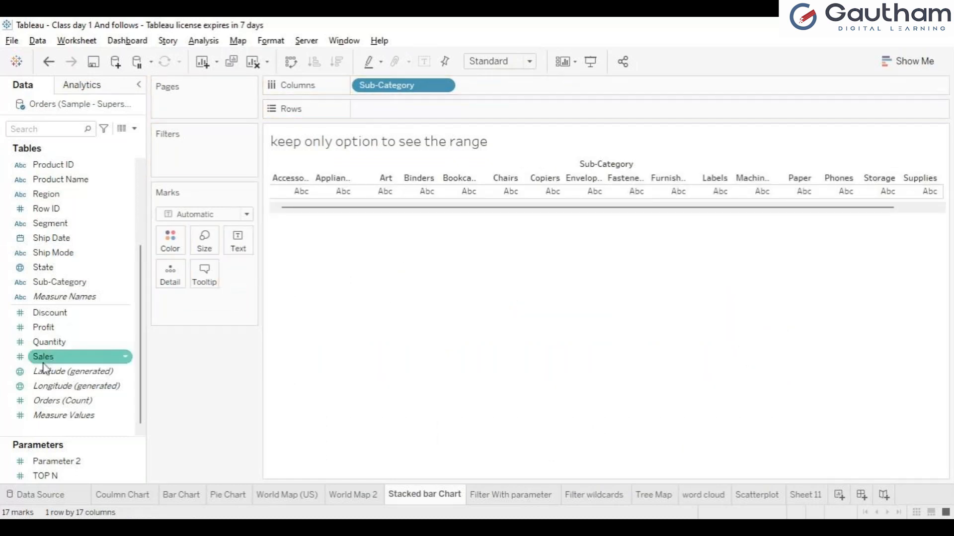
drag(48, 362, 381, 115)
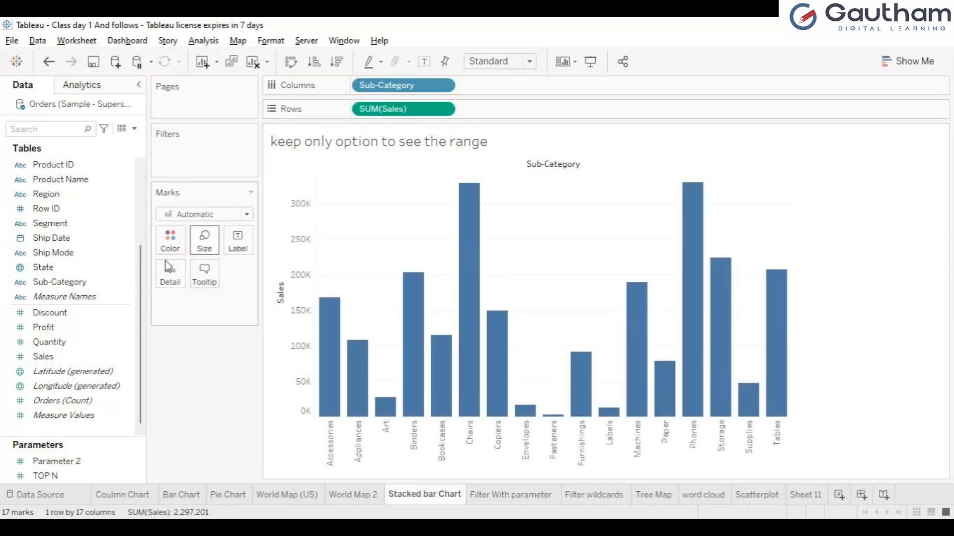
drag(67, 370, 232, 248)
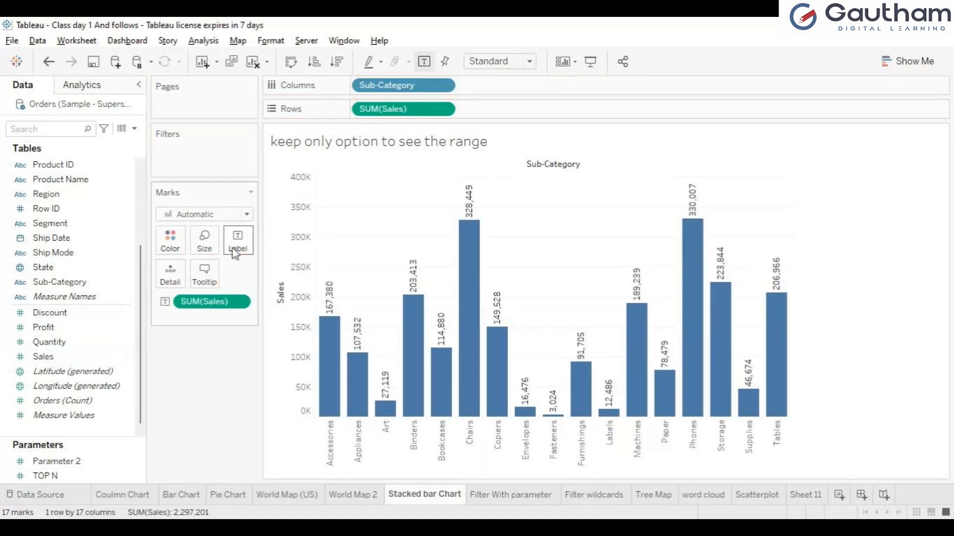
Compare with the column chart worksheet and color the Sub-Category Sales bars by Region to stack them
click(108, 496)
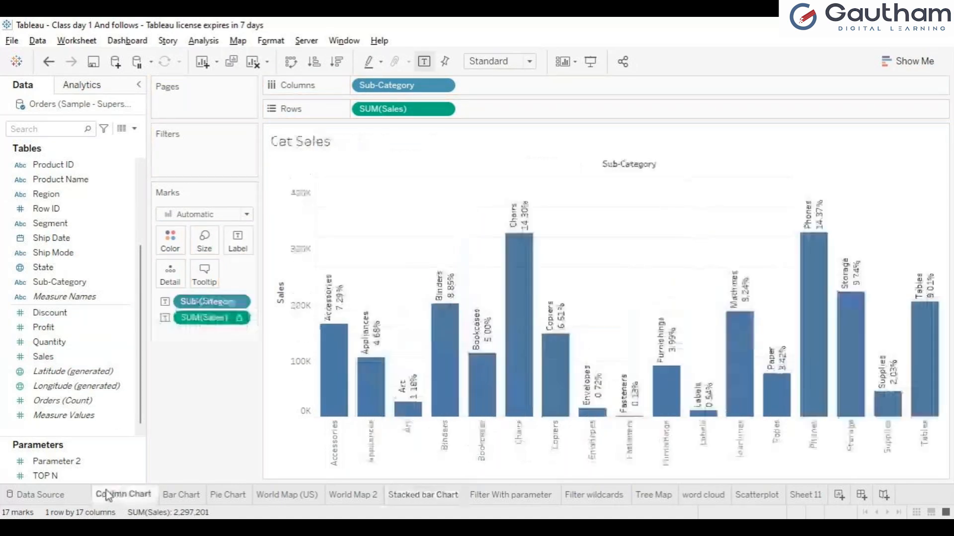
click(441, 496)
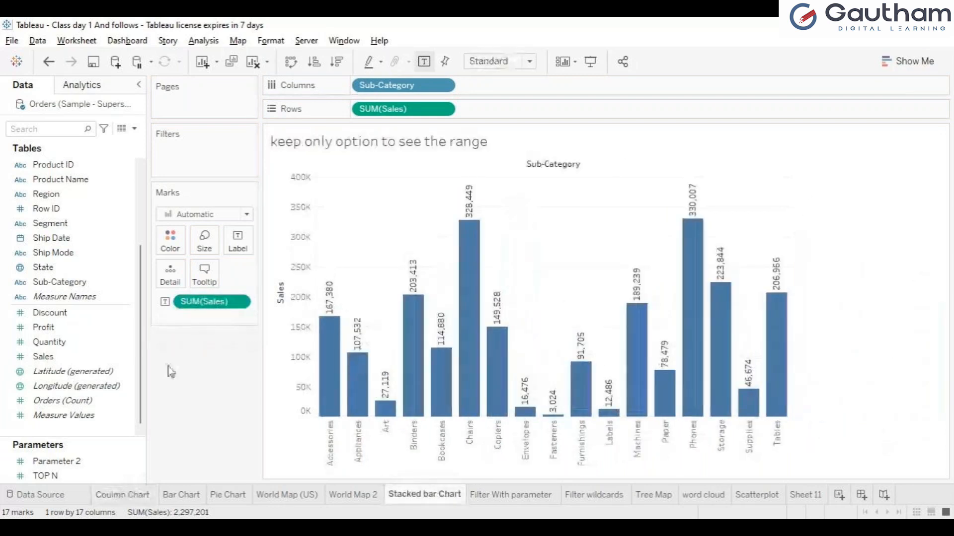
click(73, 284)
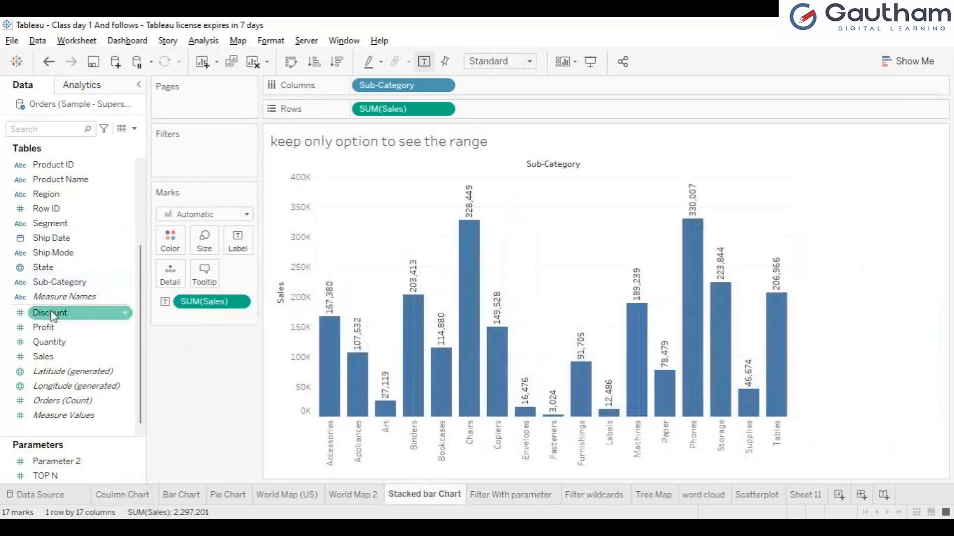
click(56, 199)
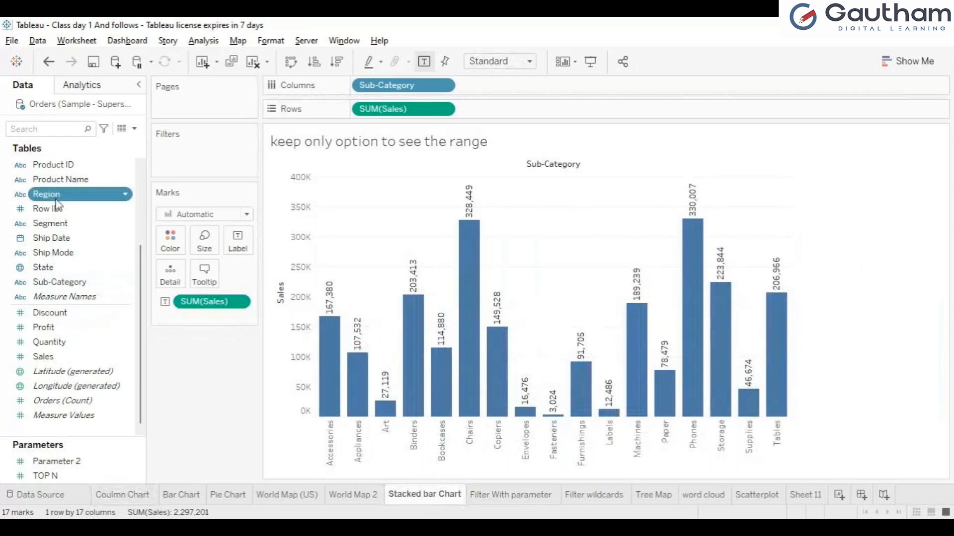
drag(57, 201, 176, 250)
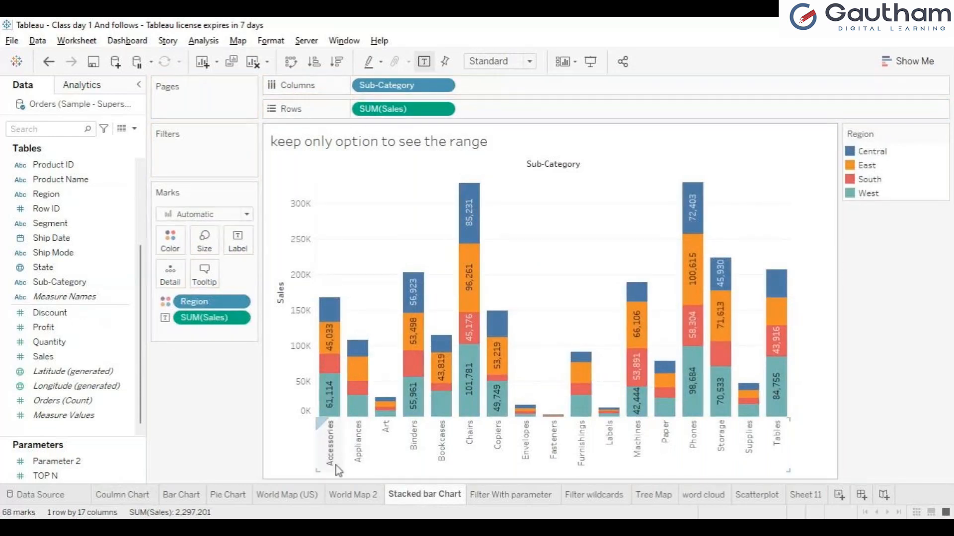
Examine the regional segments of the Accessories bar and fit the chart to Entire View
mouse_move(334, 400)
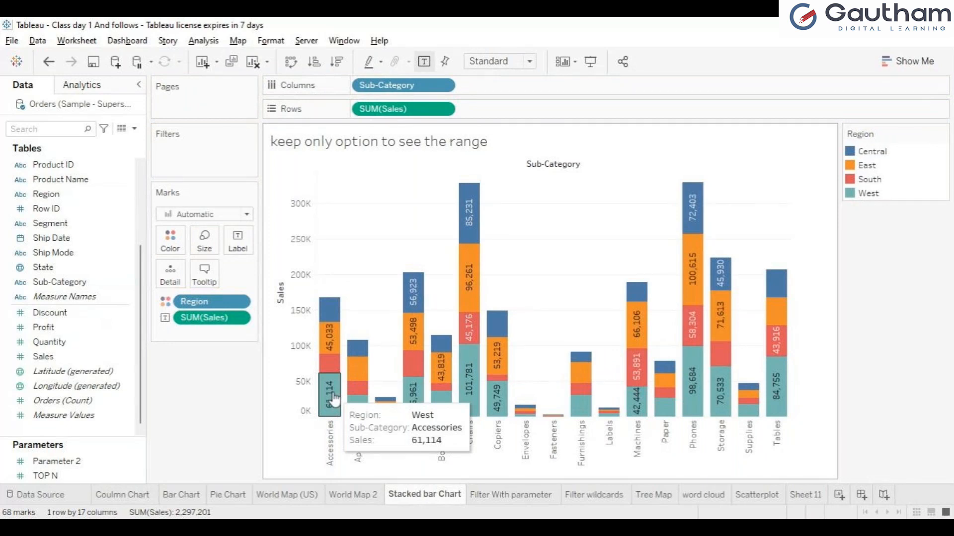
mouse_move(331, 376)
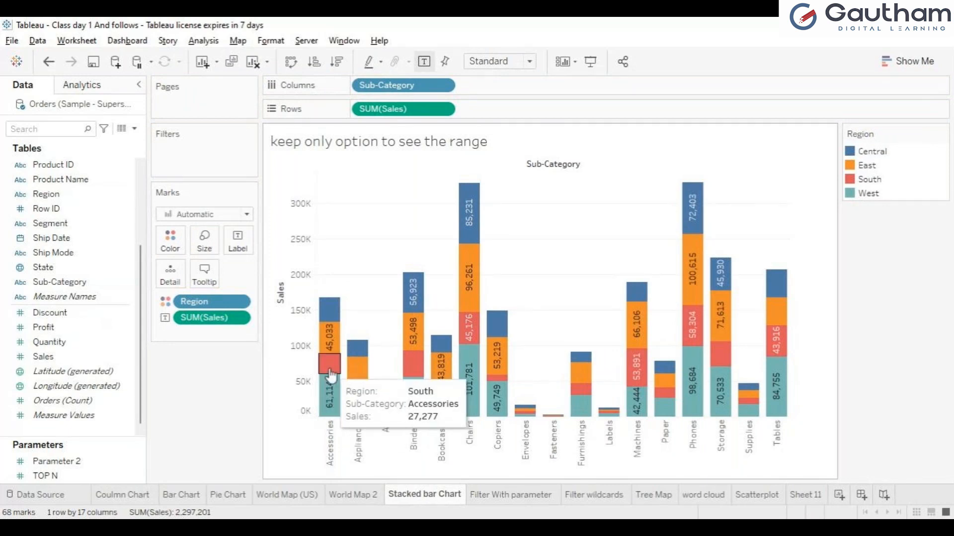
mouse_move(333, 354)
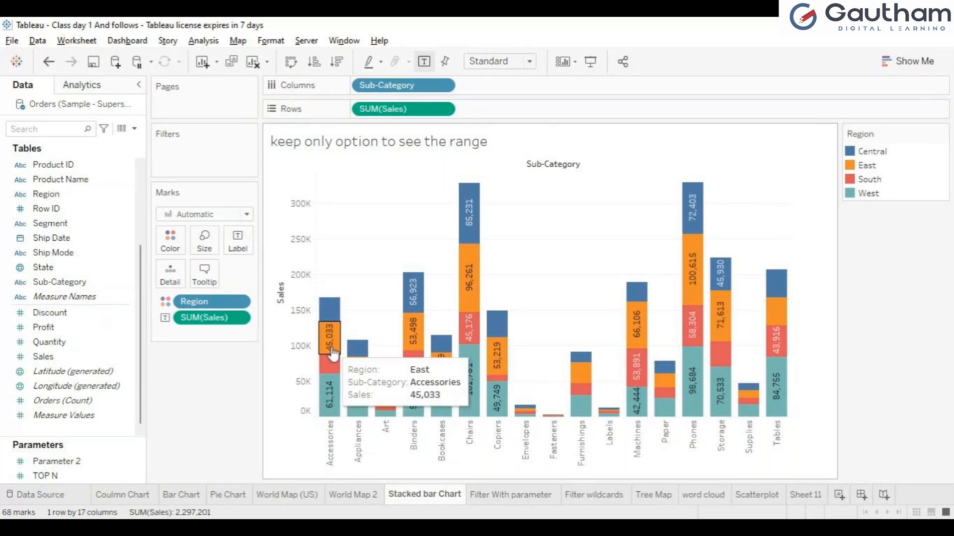
mouse_move(331, 321)
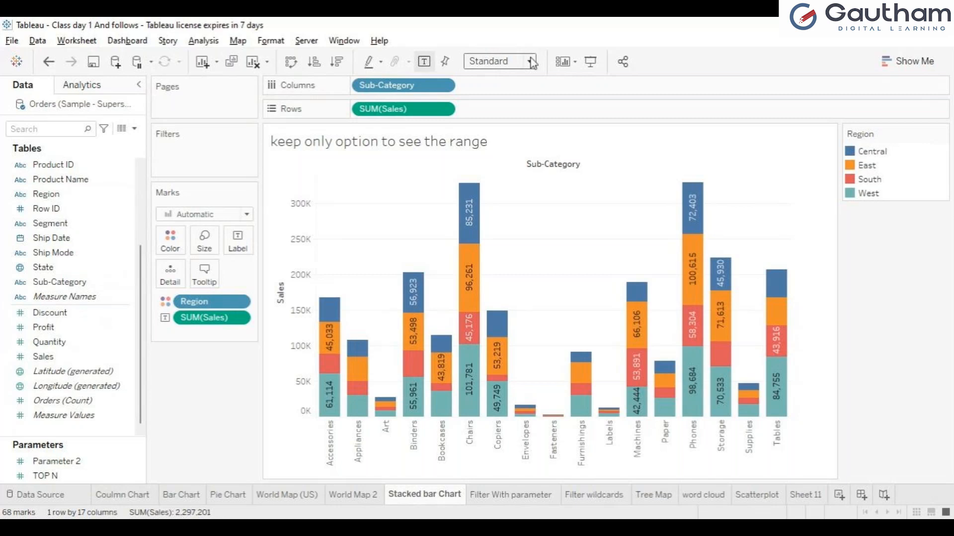
click(501, 107)
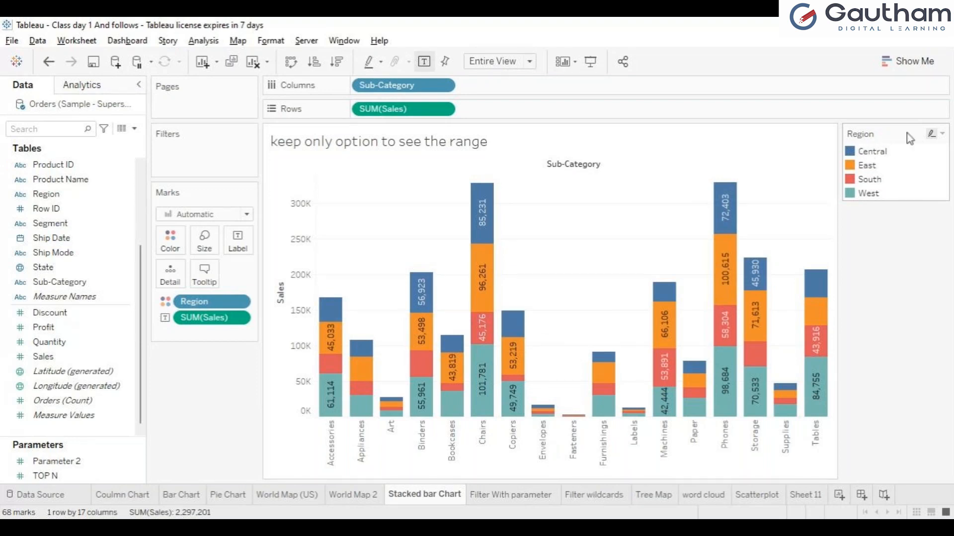
Highlight the Central region and the East region one at a time from the Region legend, clearing each highlight
click(885, 157)
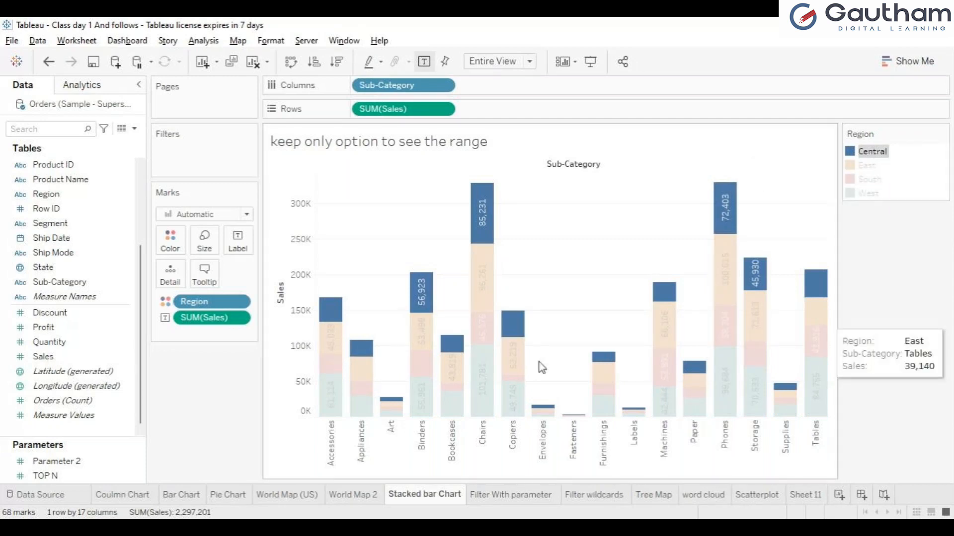
click(929, 259)
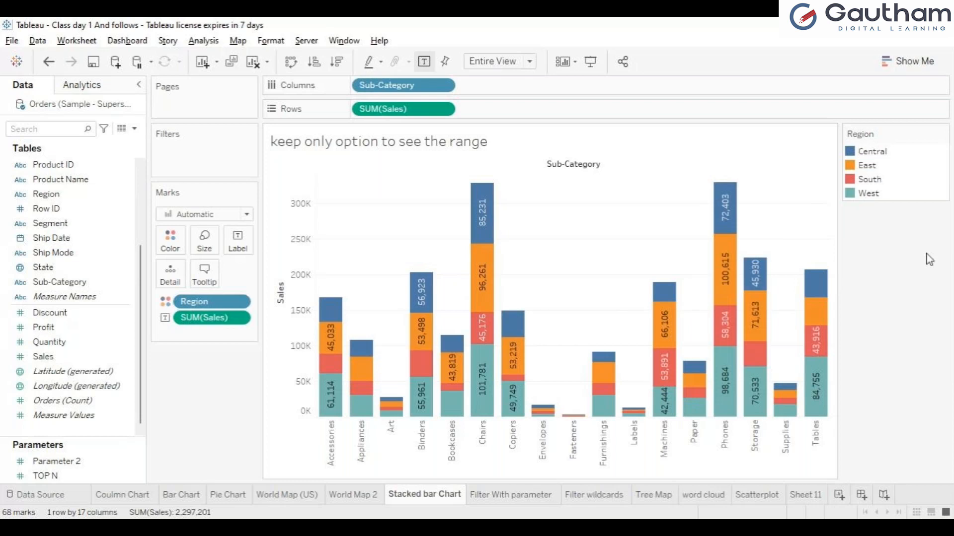
click(867, 166)
click(875, 283)
Highlight East and South together, and inspect the Keep Only options for them and for the Central segment of Chairs
click(873, 169)
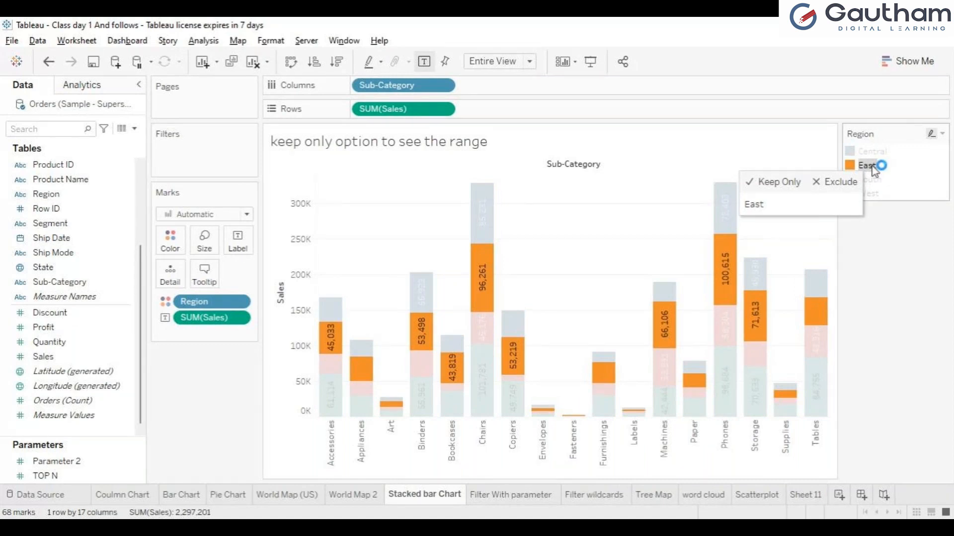
ctrl+click(874, 179)
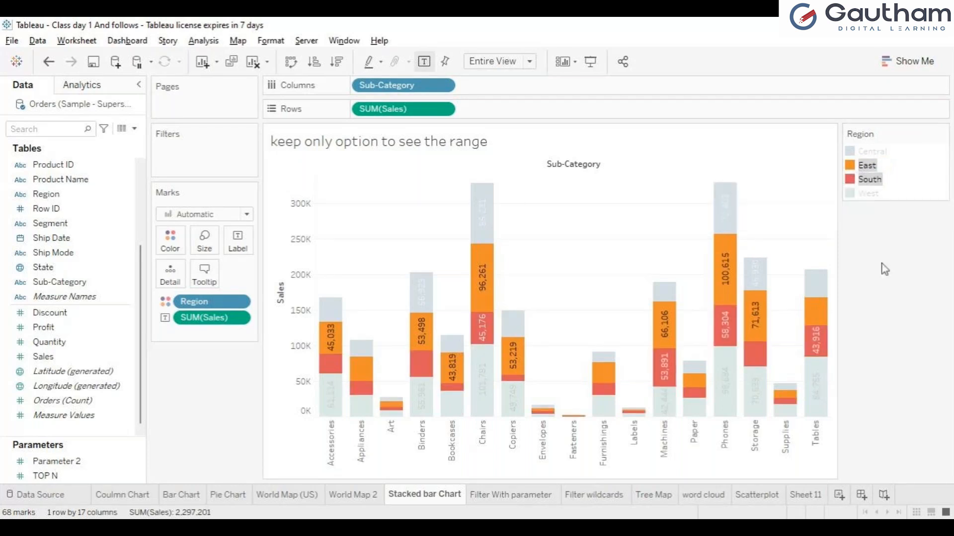
mouse_move(725, 263)
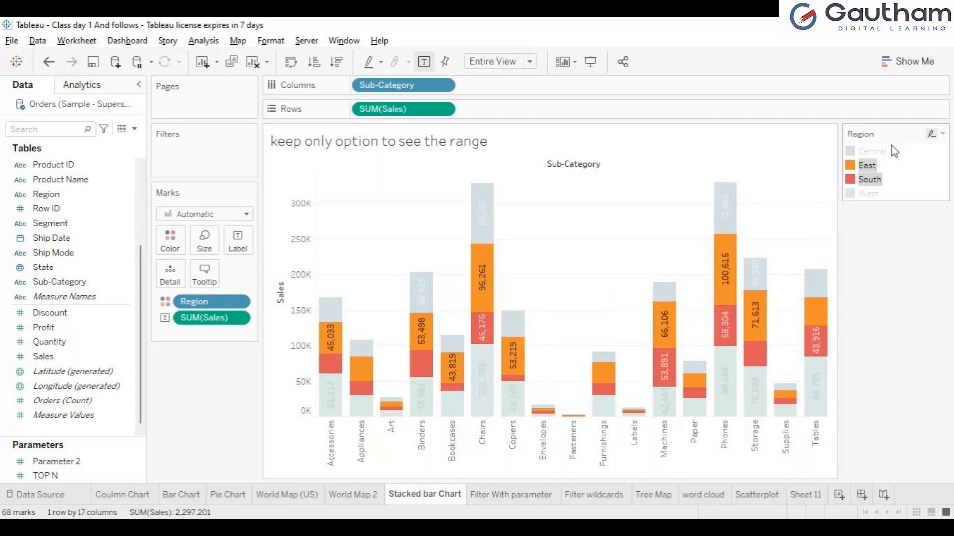
mouse_move(869, 166)
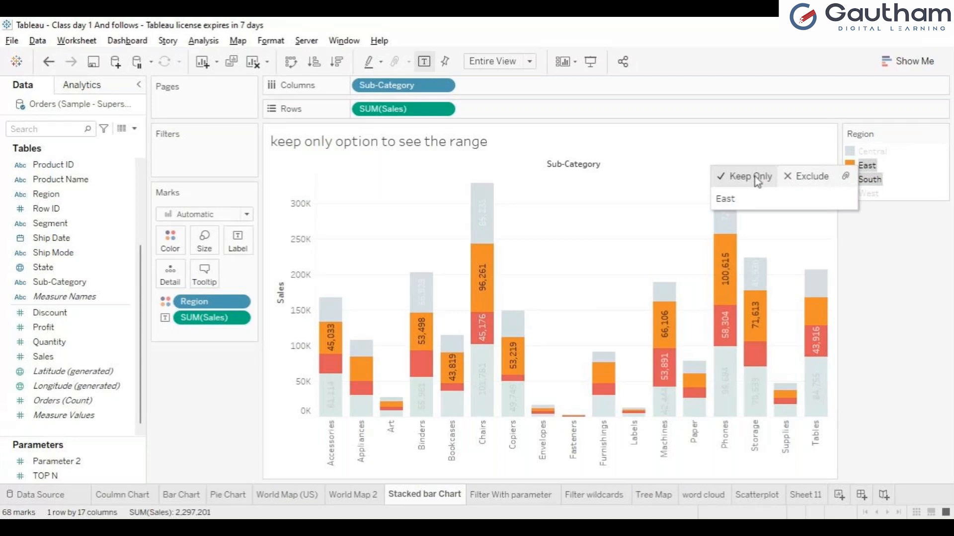
click(884, 263)
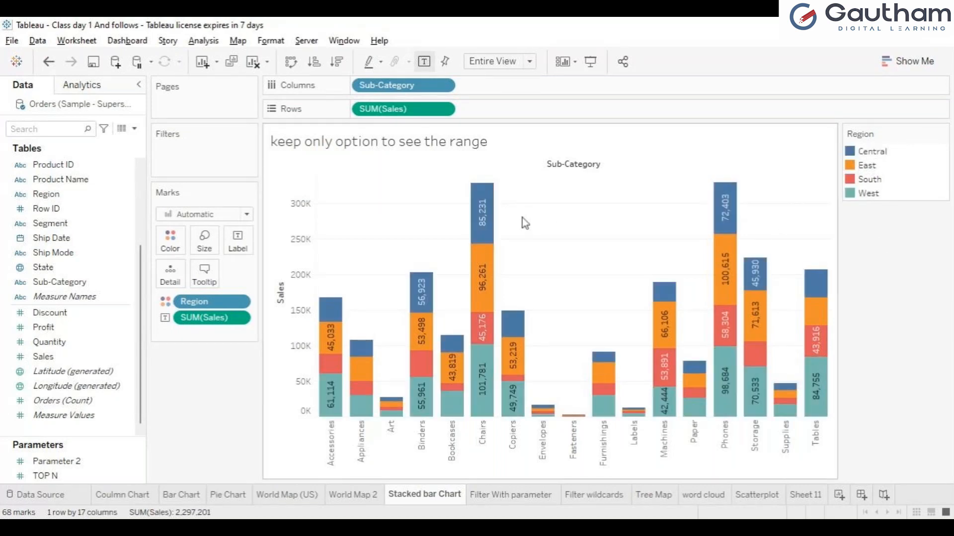
click(482, 213)
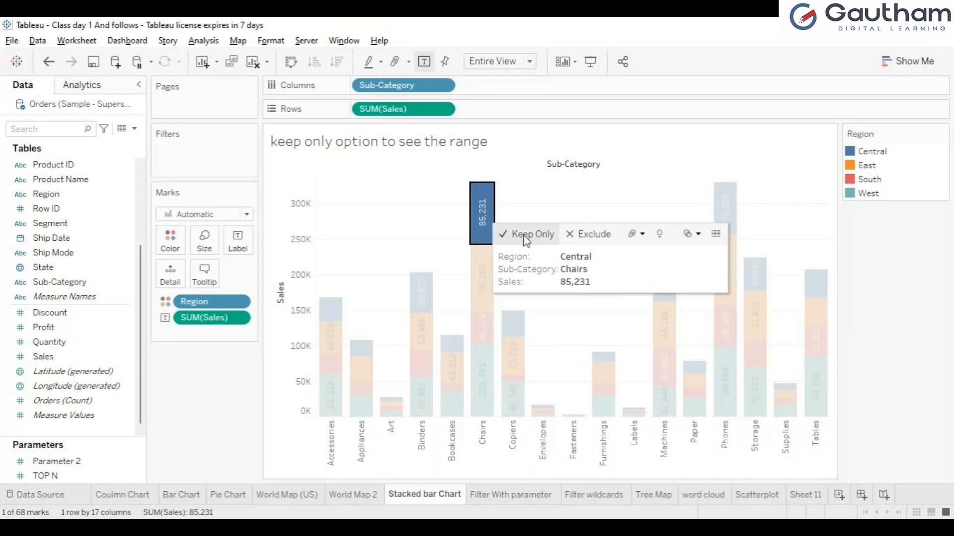
click(892, 308)
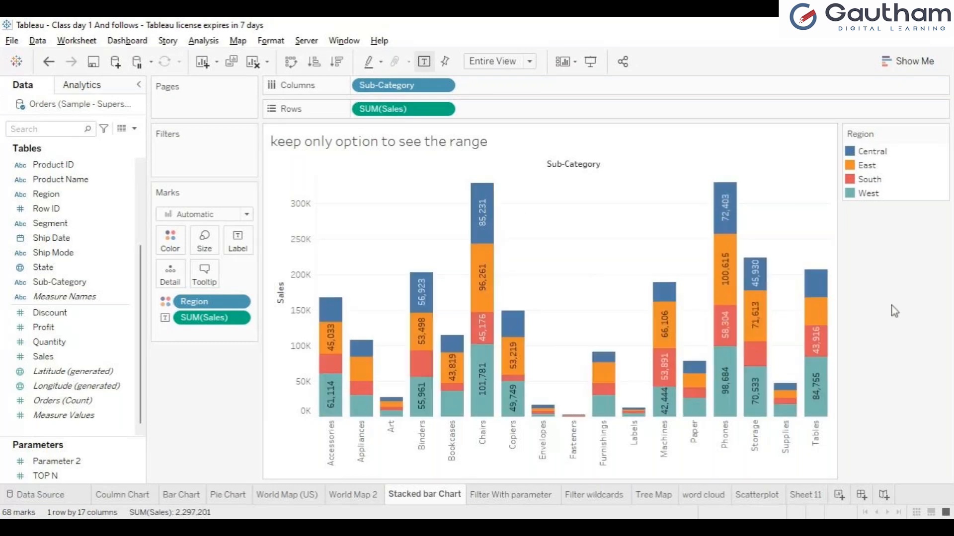
Highlight East on its own, and reorder the Region legend so that South comes before East
click(870, 167)
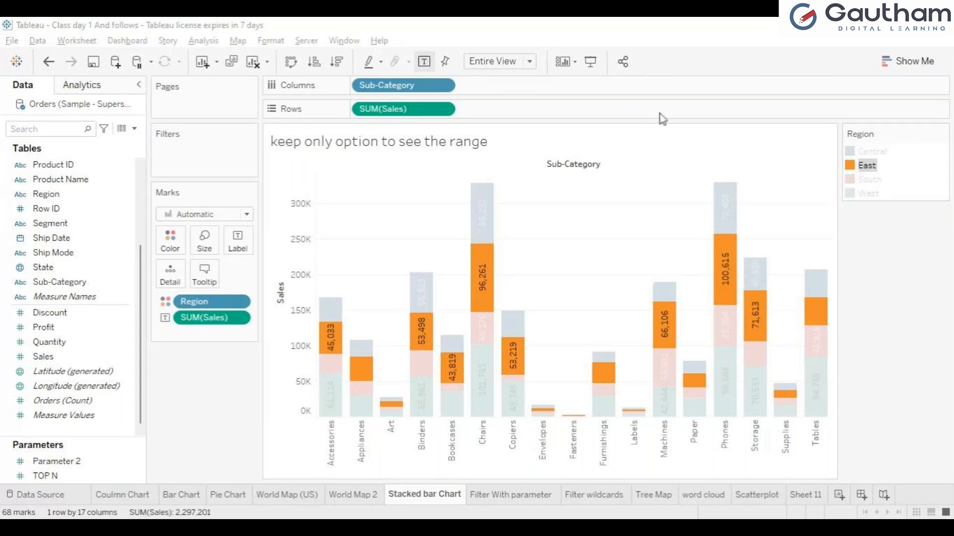
click(873, 230)
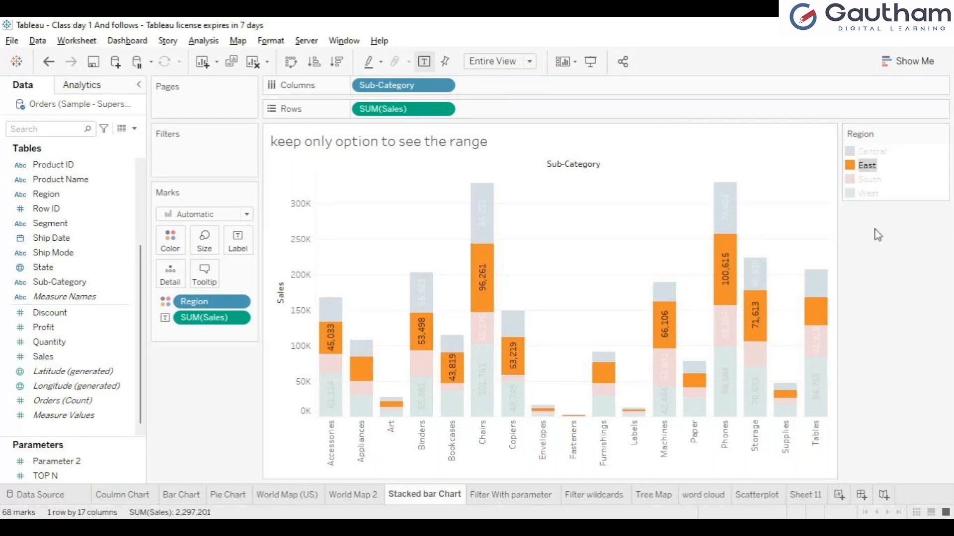
click(868, 169)
drag(867, 175, 865, 169)
drag(880, 230, 884, 249)
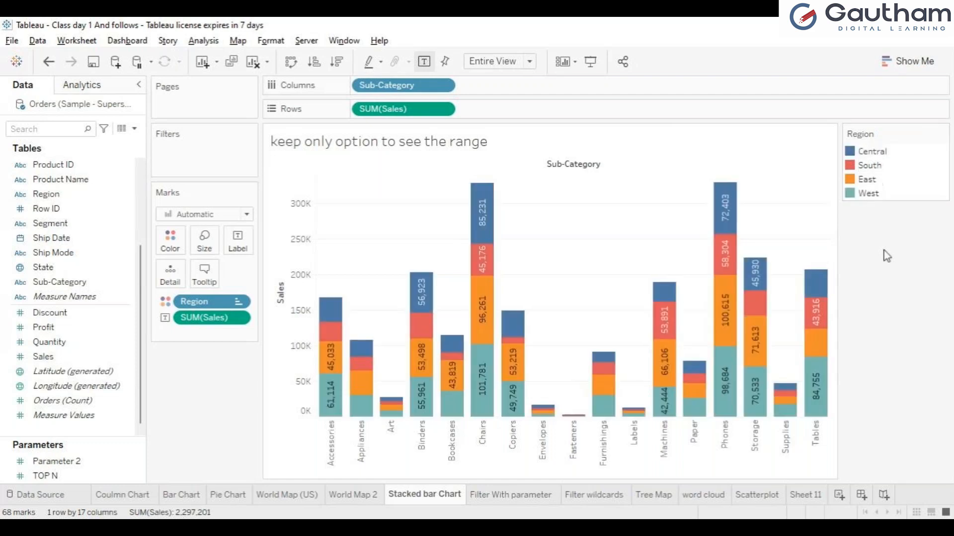
Highlight the East and South regions individually, and select South and East together in the Region legend
click(858, 168)
click(859, 168)
mouse_move(856, 169)
mouse_down()
mouse_move(841, 180)
mouse_move(847, 164)
mouse_up()
click(851, 178)
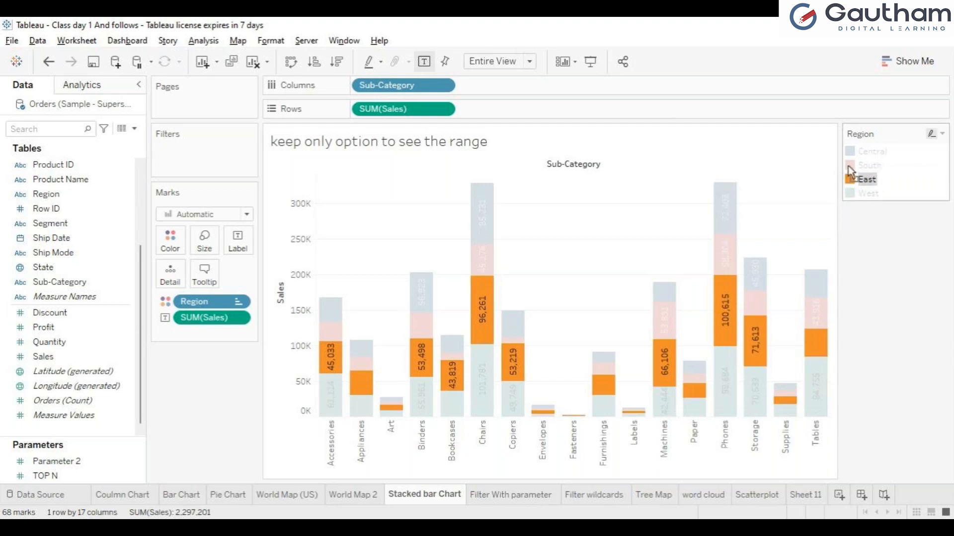
click(850, 166)
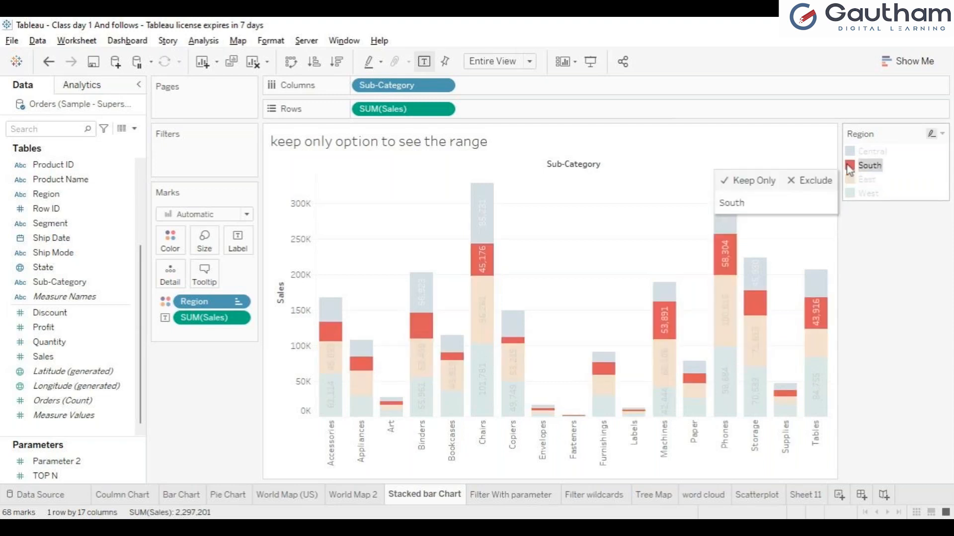
ctrl+click(858, 180)
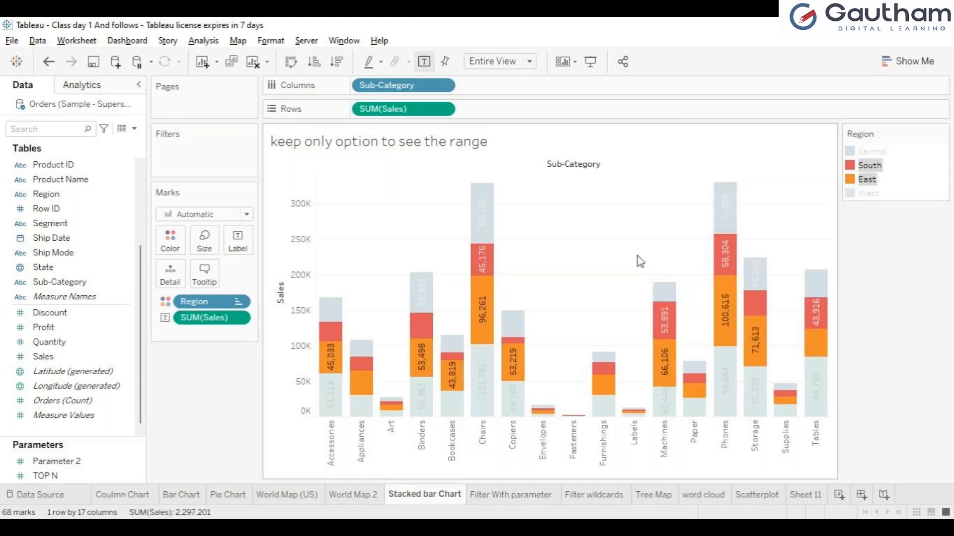
Inspect the highlighted East and South segments for Chairs and Phones, and clear the Region highlight
mouse_move(485, 305)
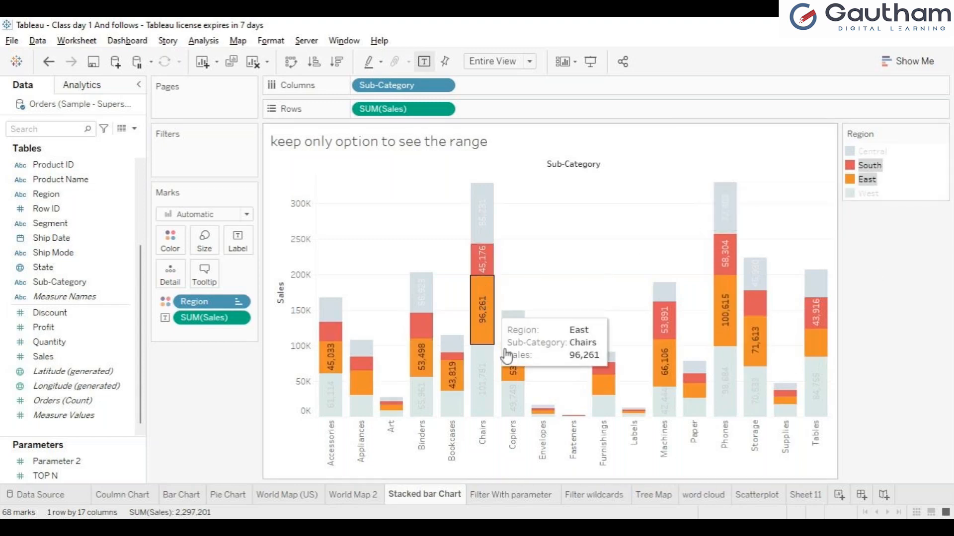
mouse_move(727, 321)
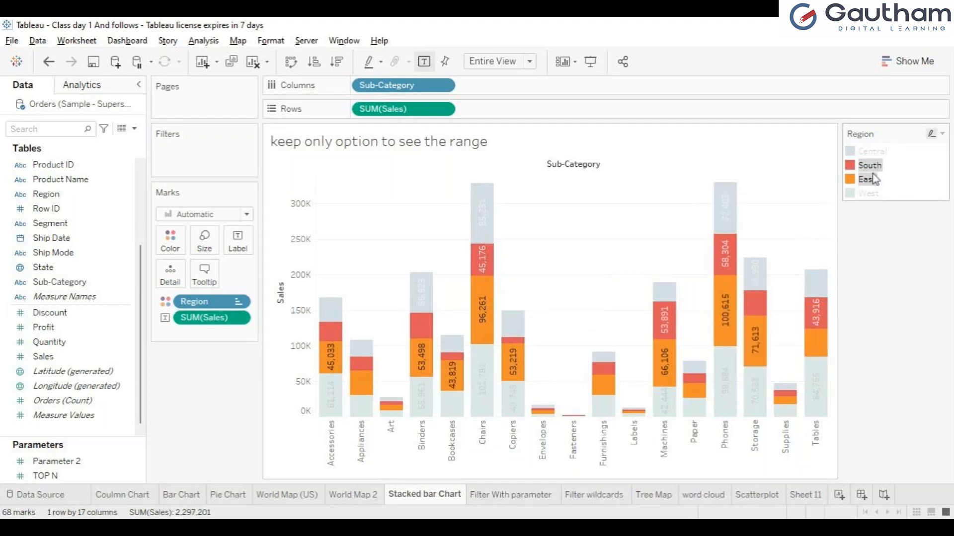
mouse_move(871, 172)
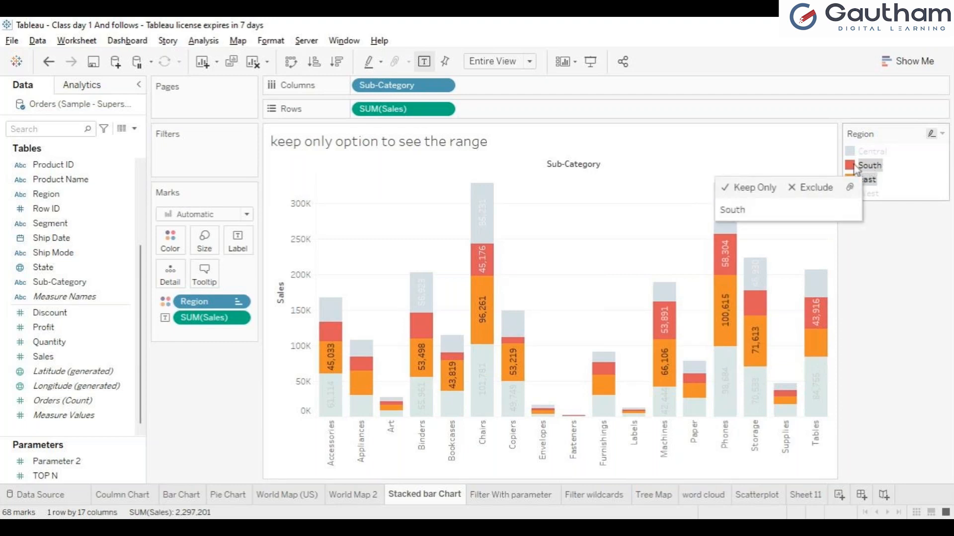
click(874, 255)
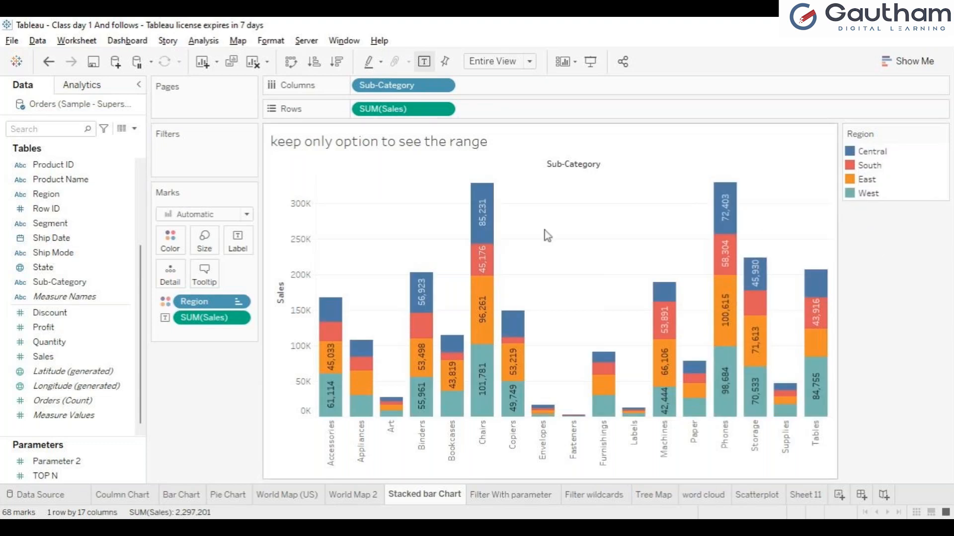
Show the stacked bar chart in presentation mode and reorder the Region legend so that South comes before Central
click(592, 62)
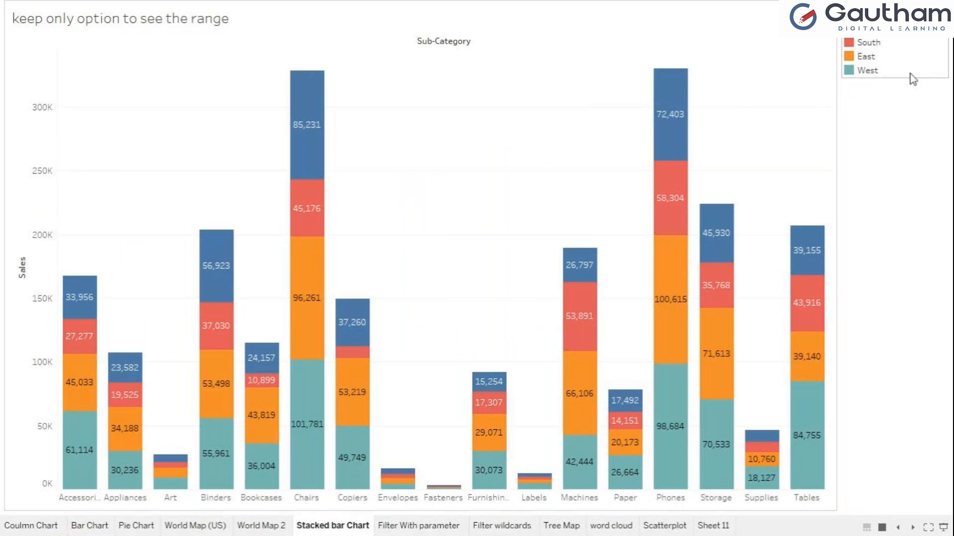
click(875, 30)
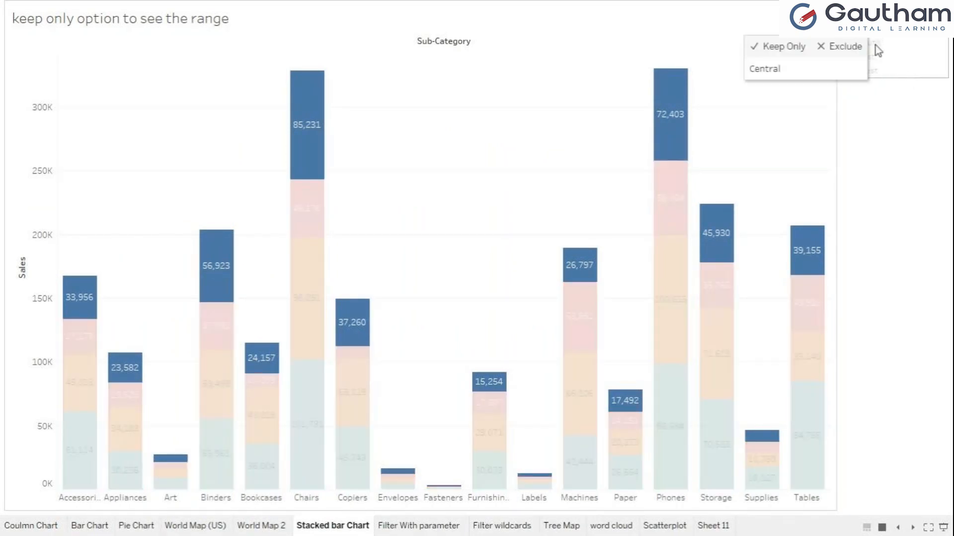
drag(875, 46, 876, 50)
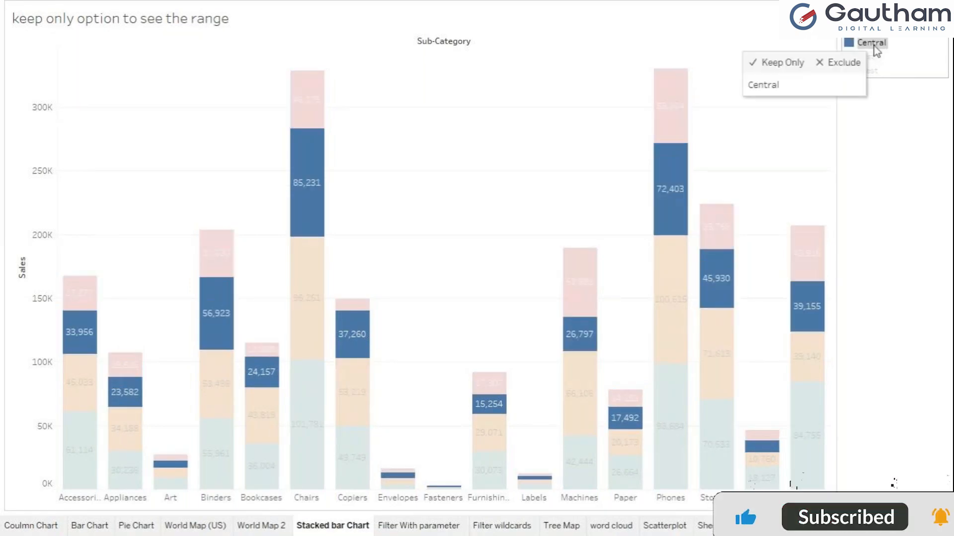
Highlight the South and Central regions together, clear the highlight, and leave presentation mode
ctrl+click(873, 30)
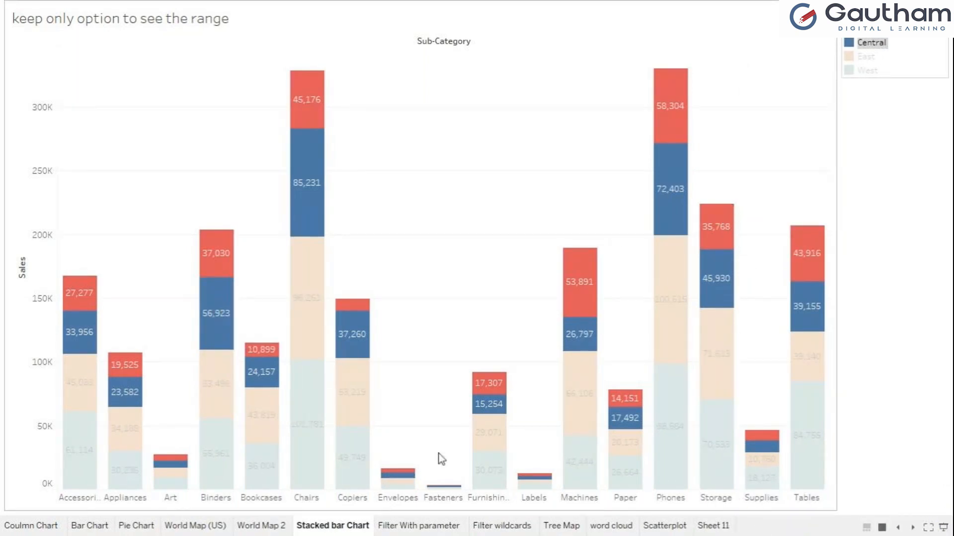
click(900, 215)
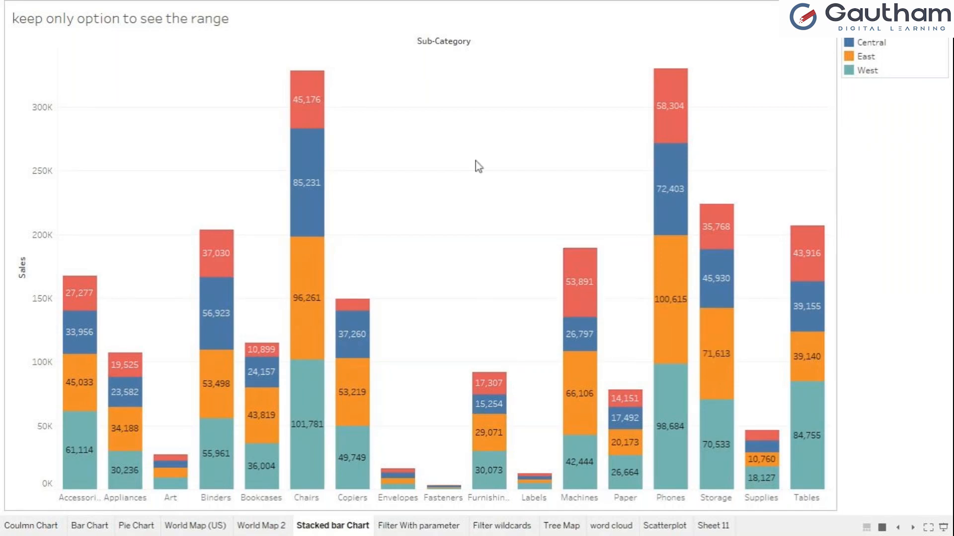
key(Escape)
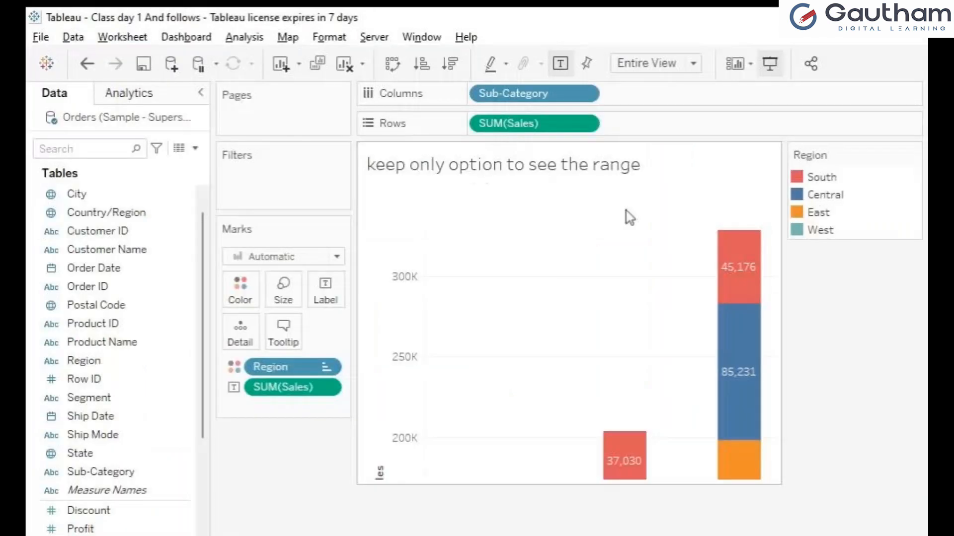
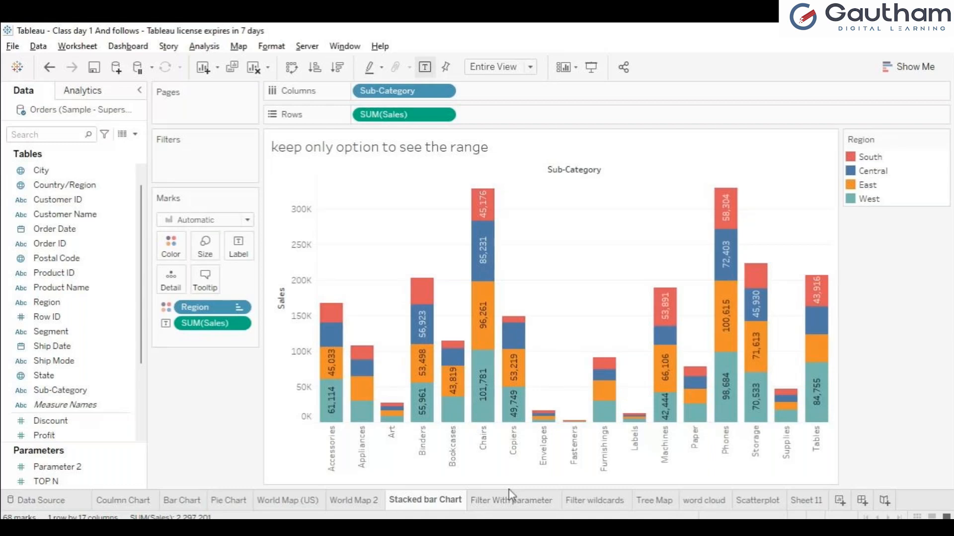
Exclude the East region while presenting the stacked bar chart, and remove the resulting Region filter
click(596, 67)
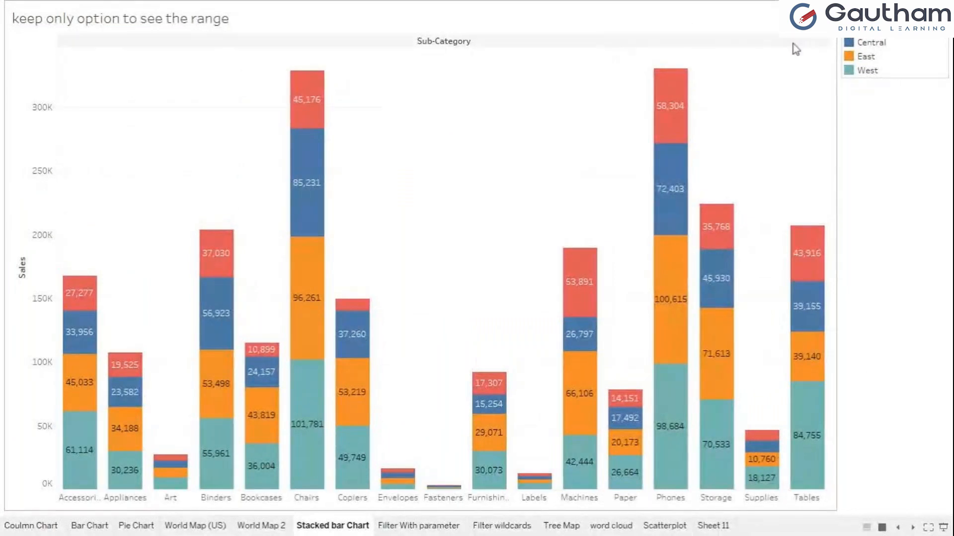
click(869, 60)
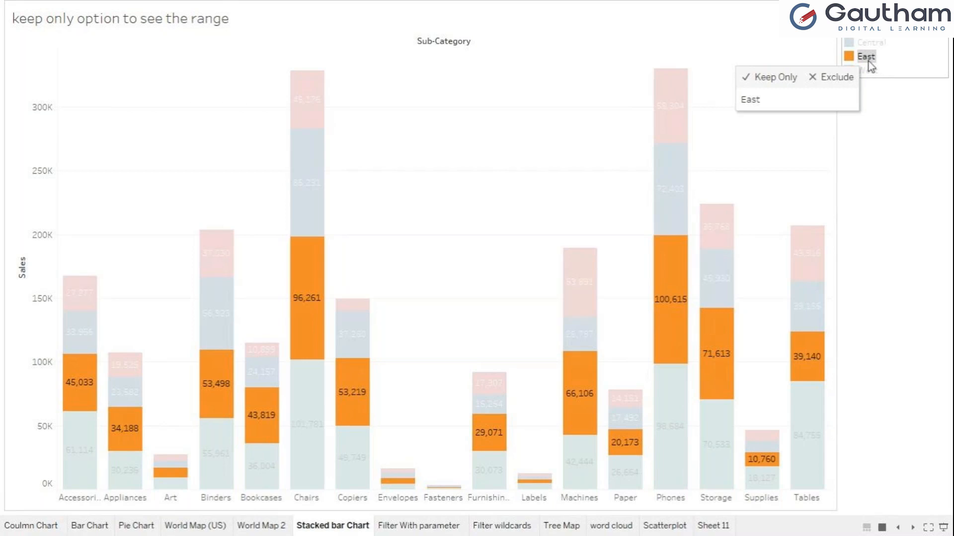
click(846, 76)
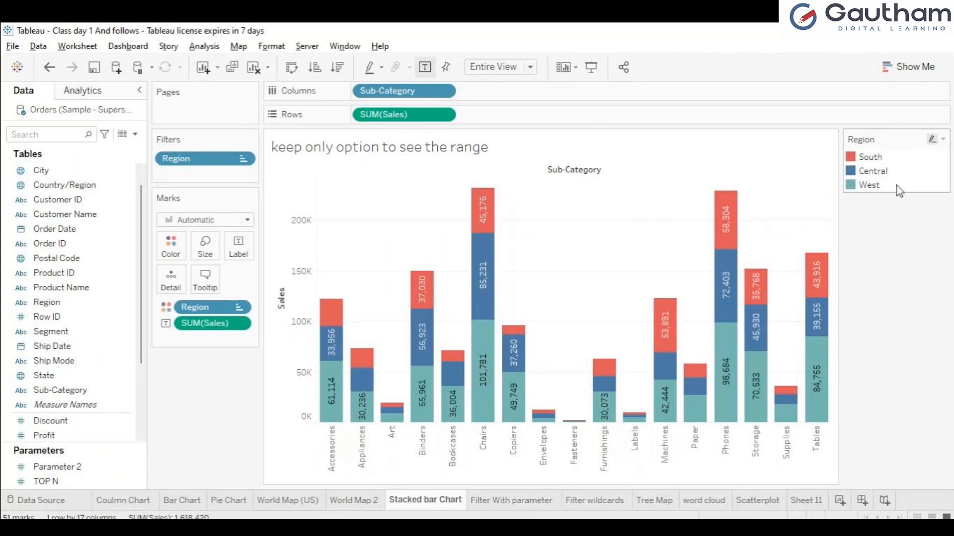
drag(210, 163, 4, 290)
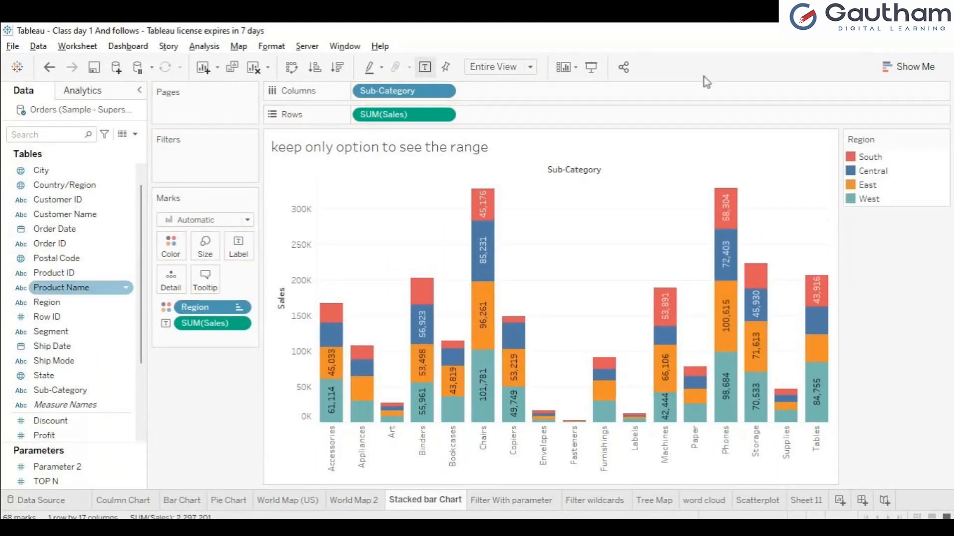
Exclude the East region once more from the worksheet's Region legend, and take the Region filter back off
click(868, 185)
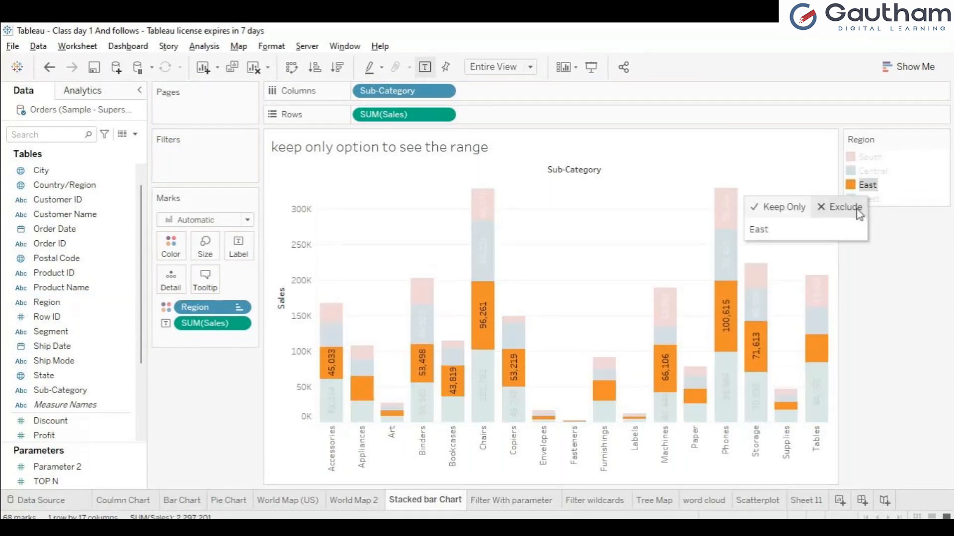
click(839, 206)
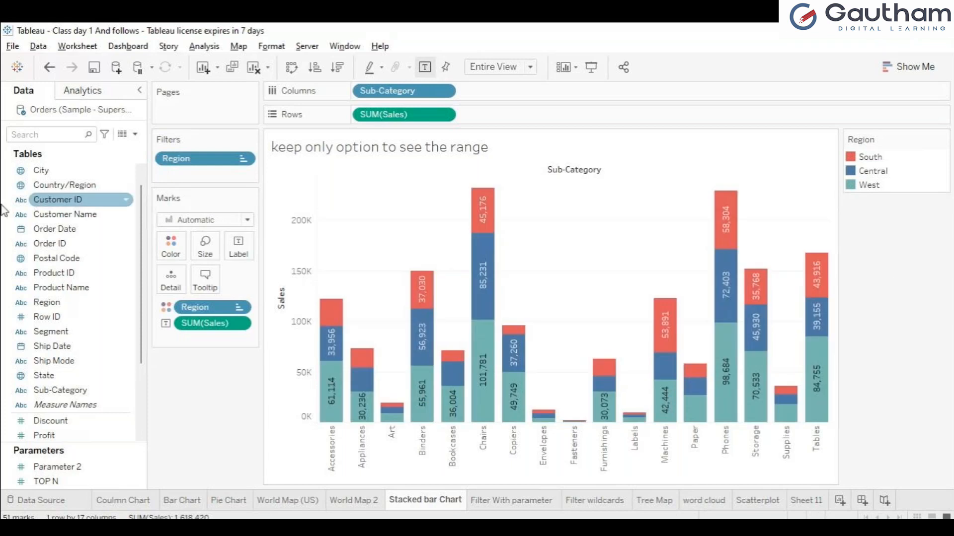
drag(221, 160, 4, 259)
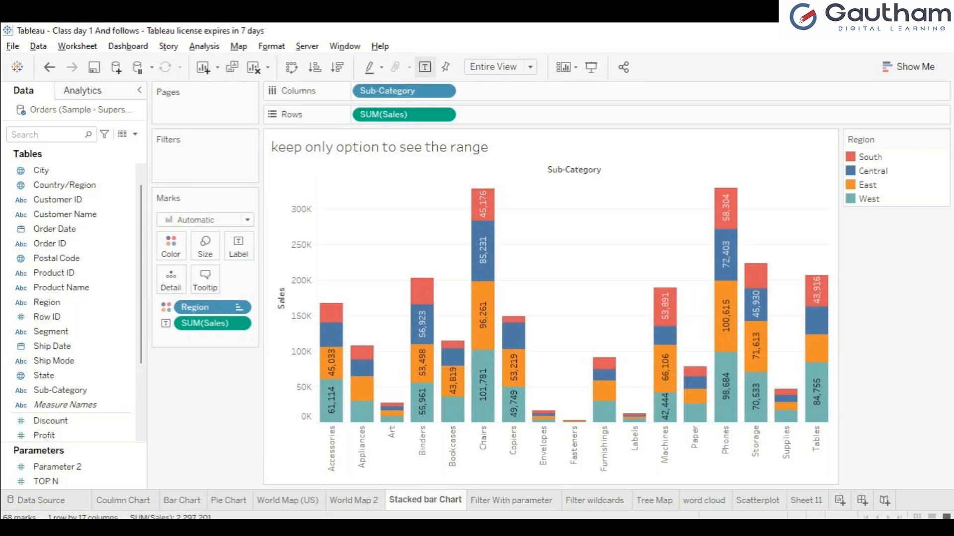
Open the Filter With parameter sheet to view its Sub-Category filter and Parameter 2 control
click(624, 527)
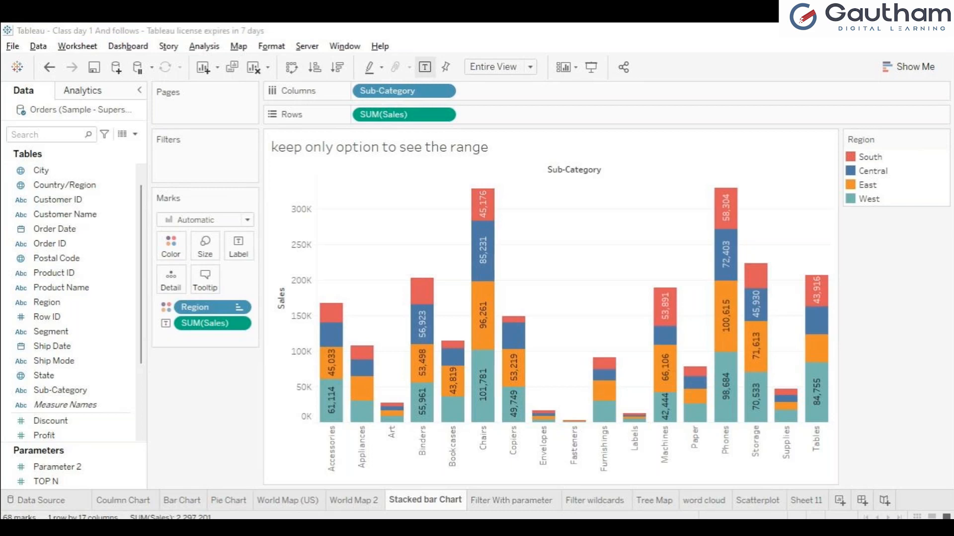
click(512, 508)
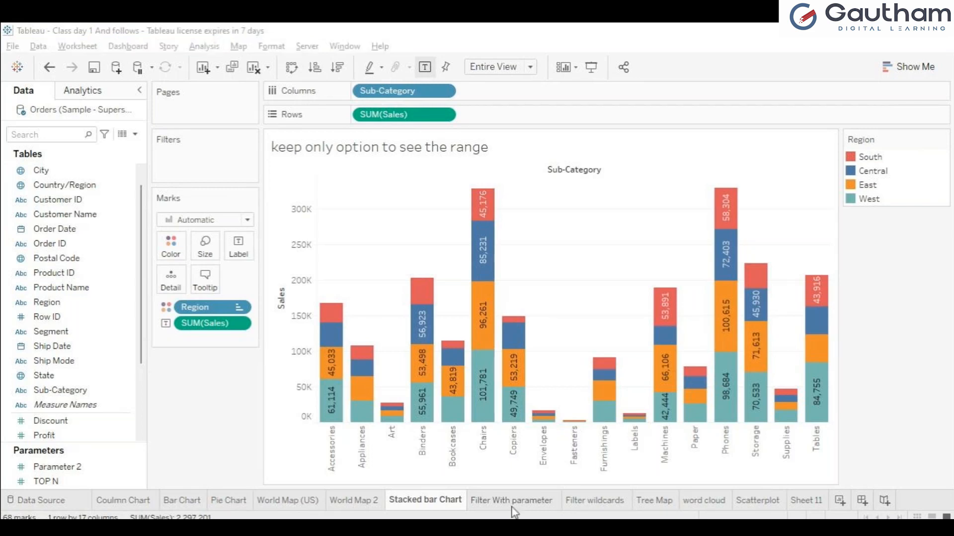
click(513, 501)
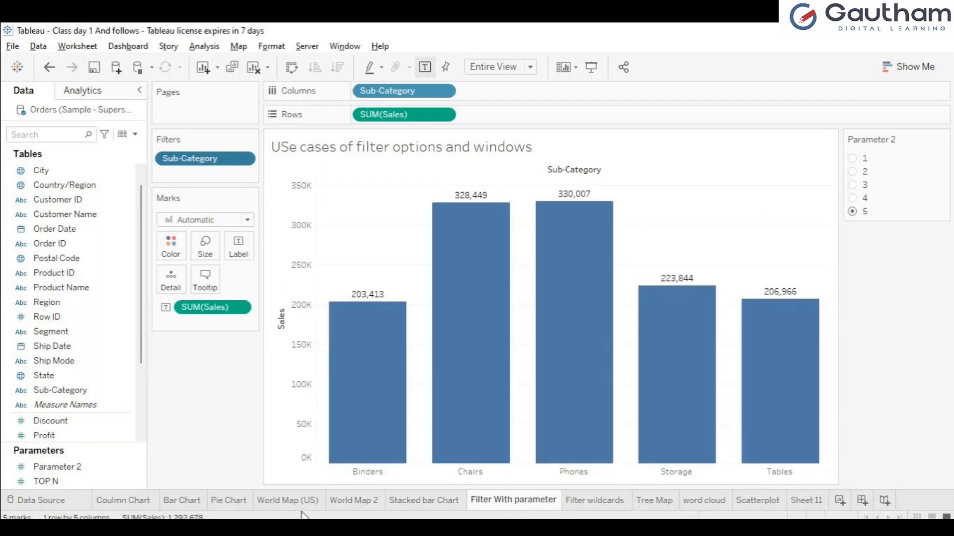
Open the Coulmn Chart sheet and review the available chart types and their field requirements in Show Me
click(117, 501)
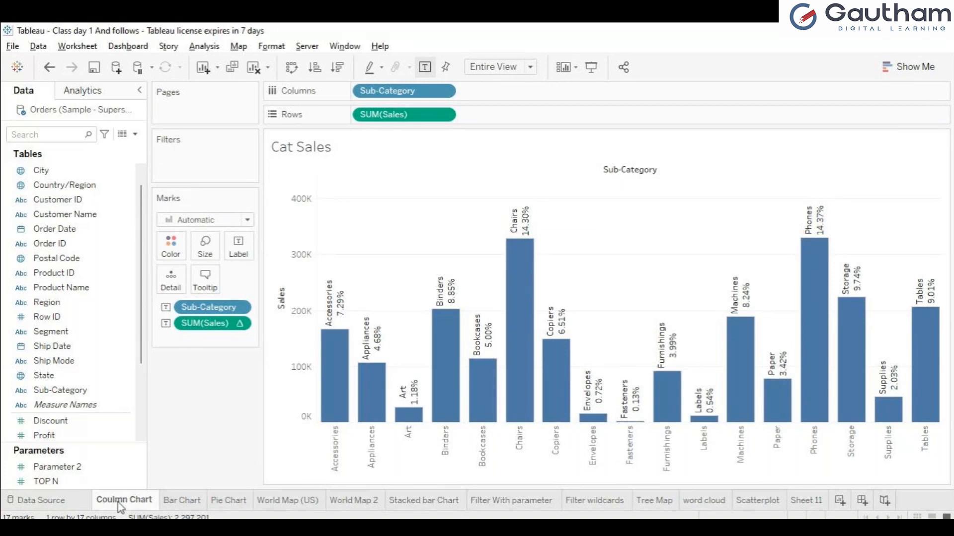
click(919, 60)
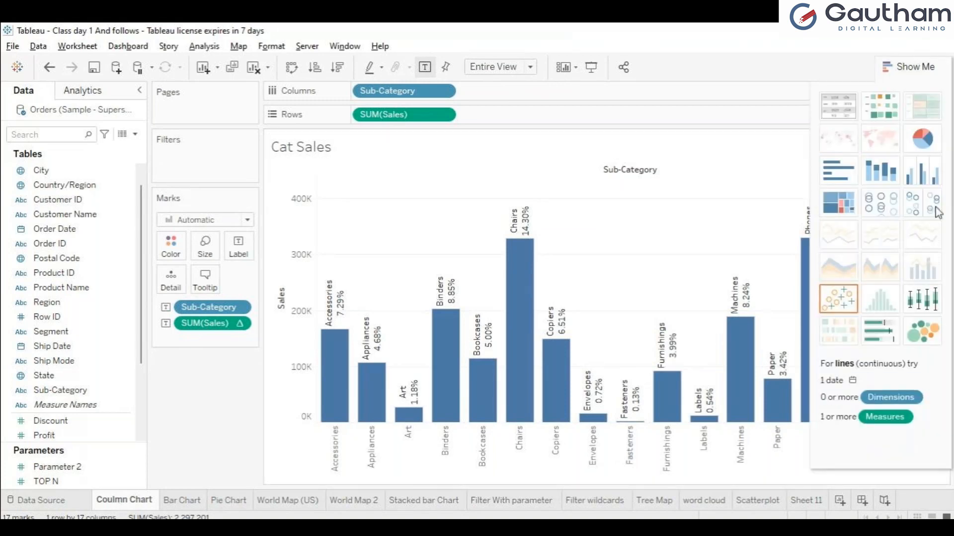
click(912, 67)
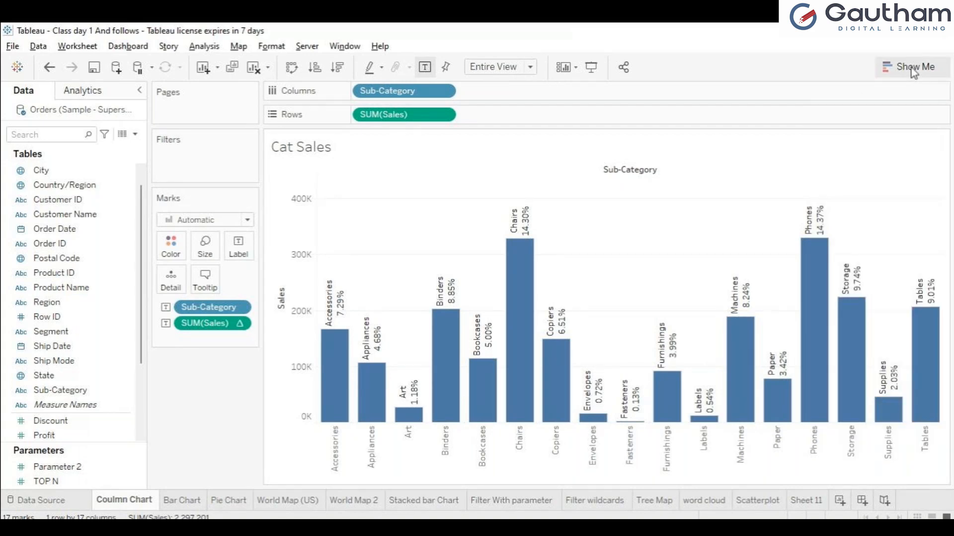
click(913, 71)
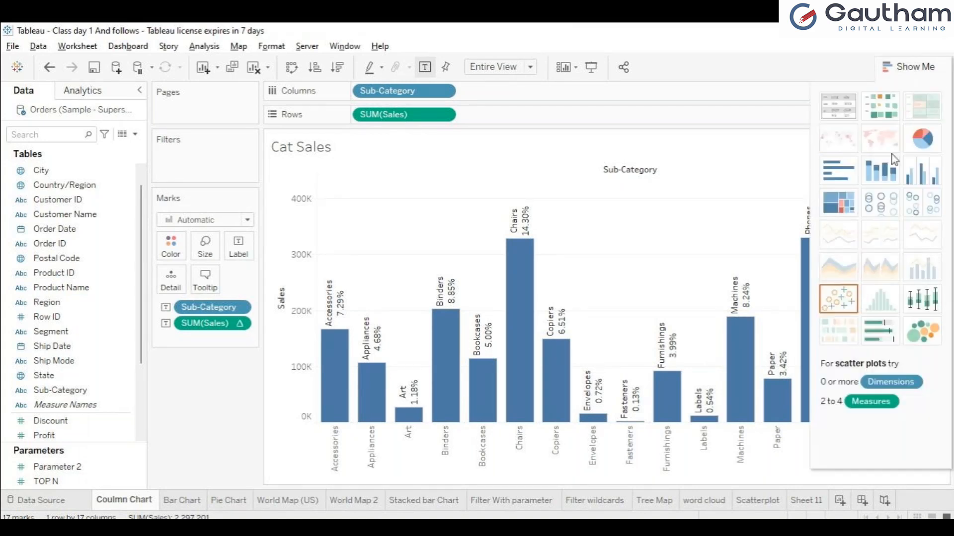
click(919, 69)
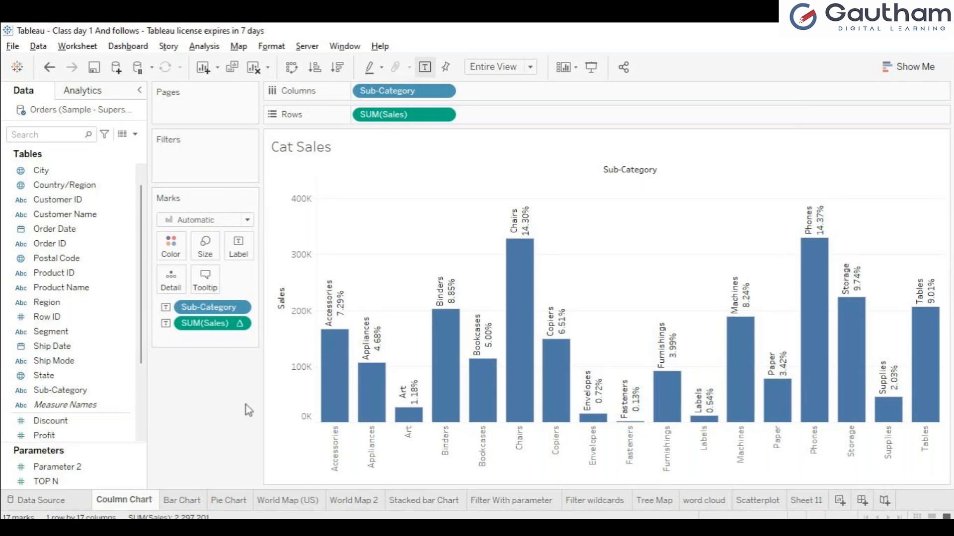
Review the World Map 2, Pie Chart and Bar Chart sheets, and return to the Pie Chart sheet
click(366, 501)
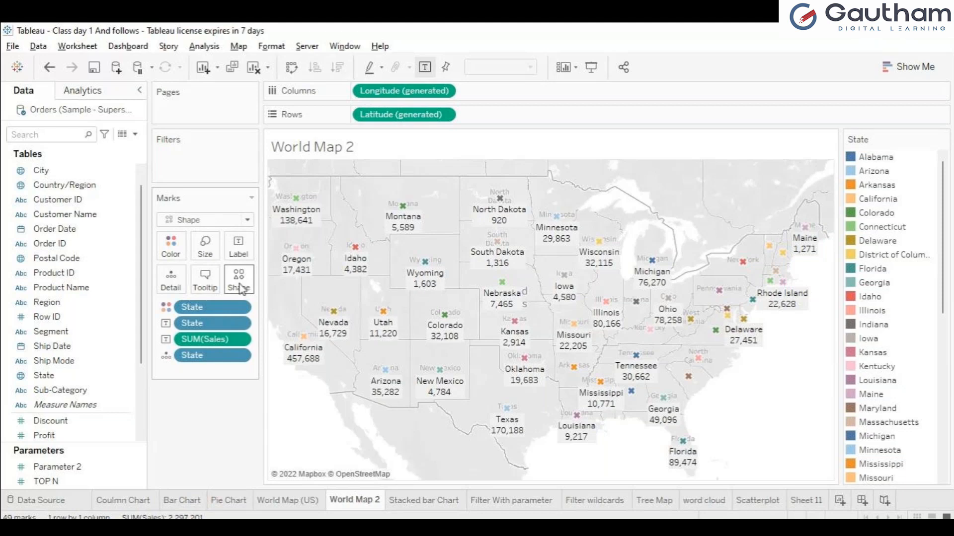
click(230, 500)
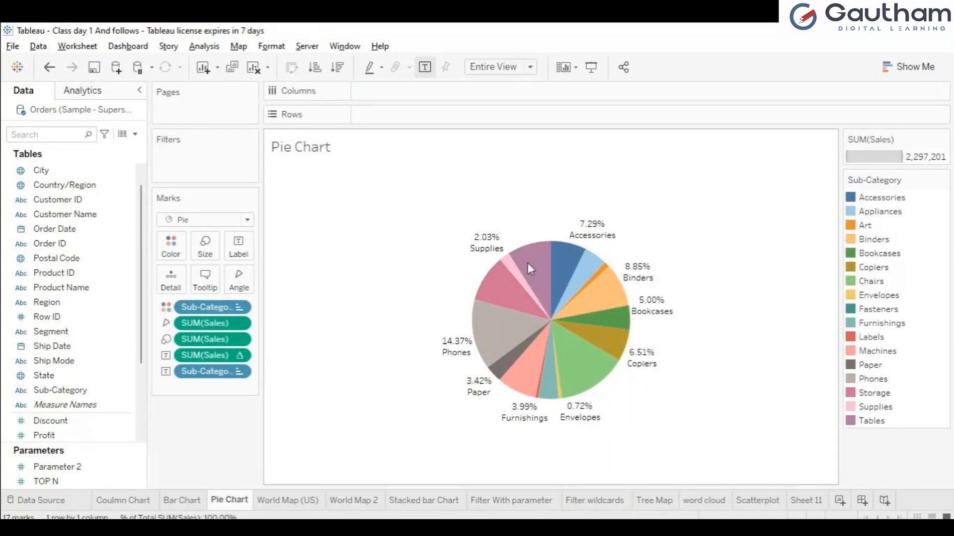
click(182, 501)
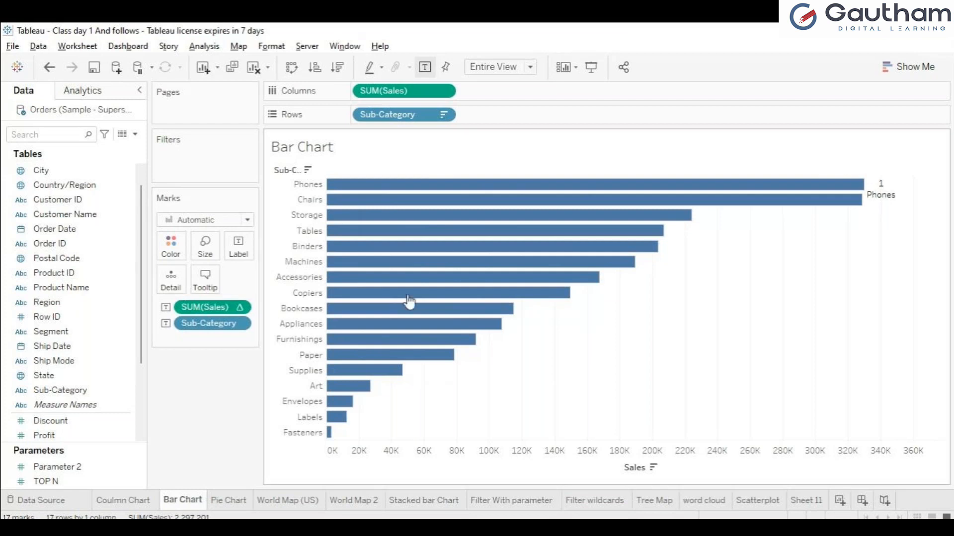
click(230, 505)
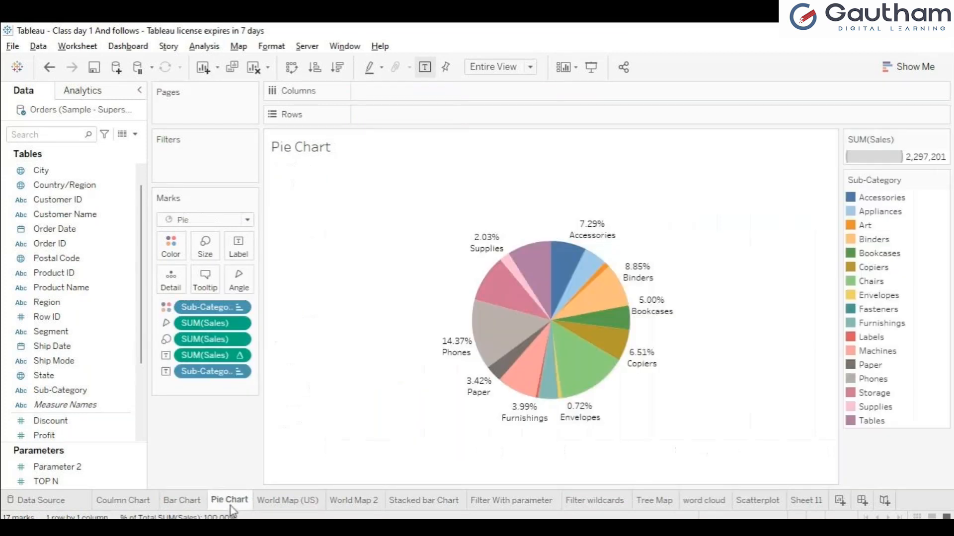
Examine the World Map (US) sheet and the symbol map requirements in Show Me, and open the World Map 2 sheet
click(310, 511)
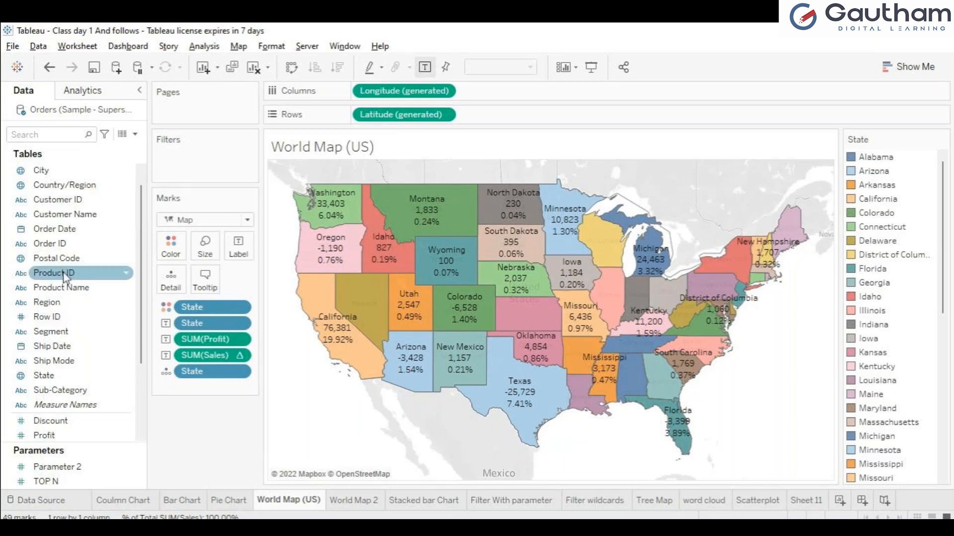
click(47, 302)
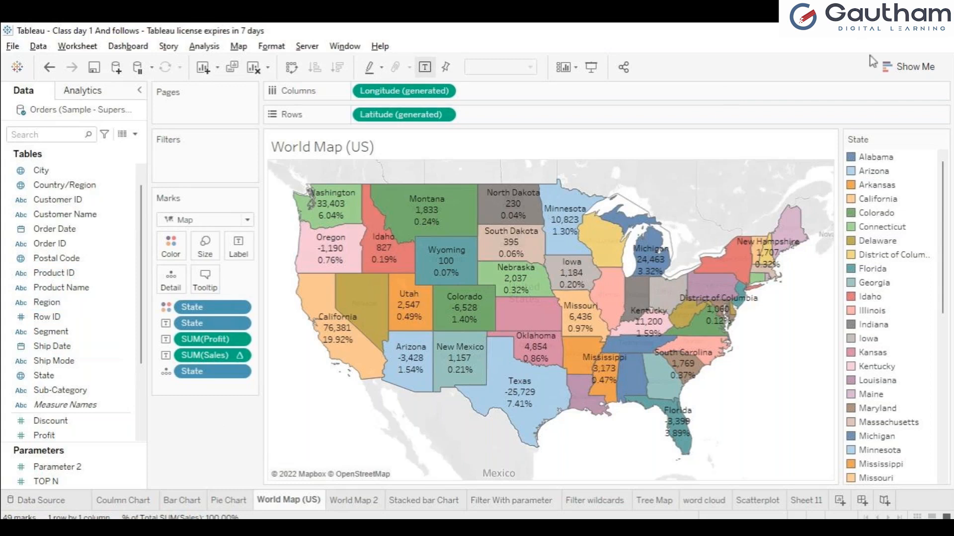
click(893, 69)
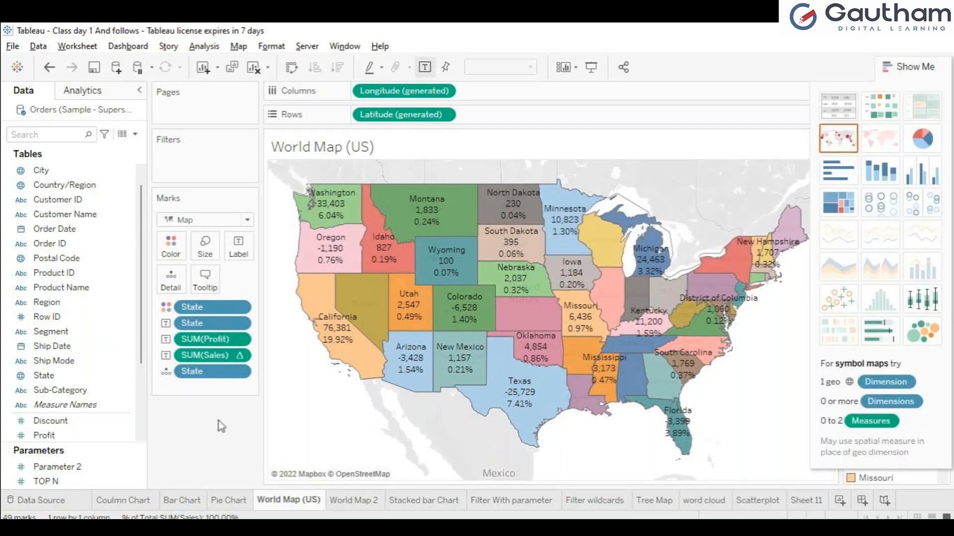
click(915, 69)
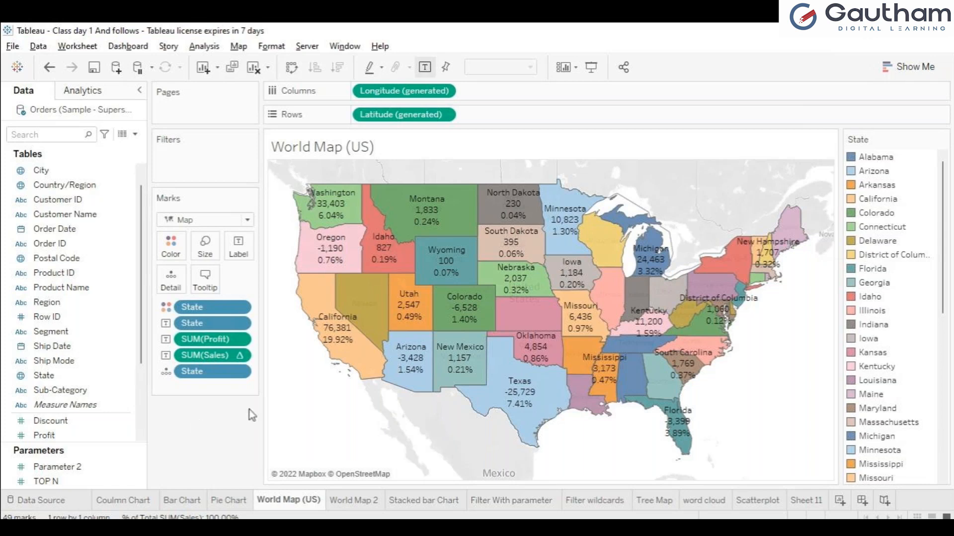
click(367, 505)
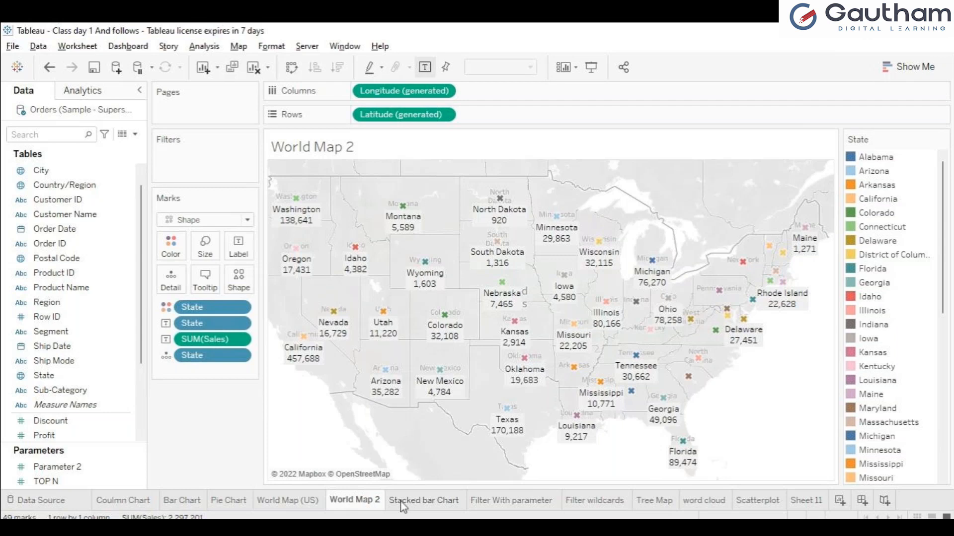
On the Filter With parameter sheet, delete the Parameter 2 and TOP N parameters together with the Sub-Category filter that uses them
click(403, 502)
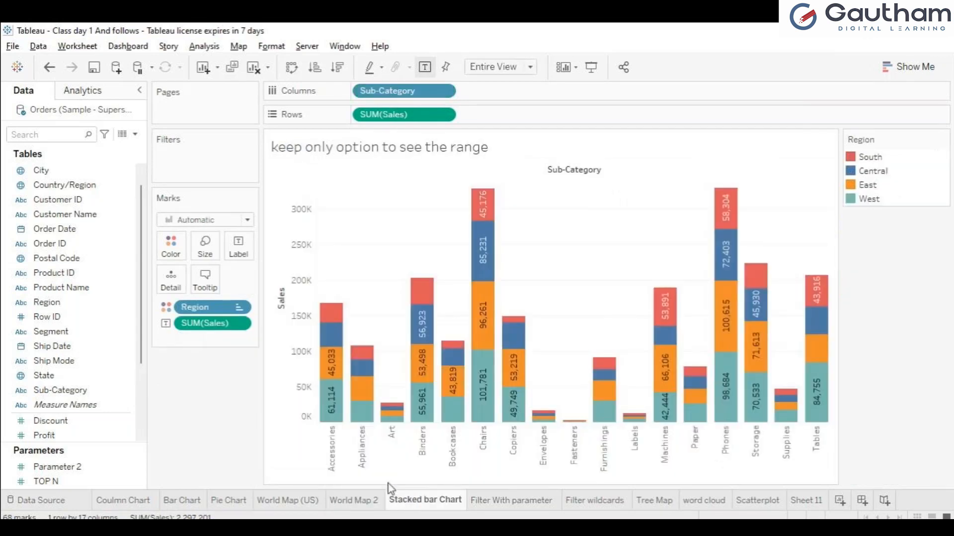
click(479, 506)
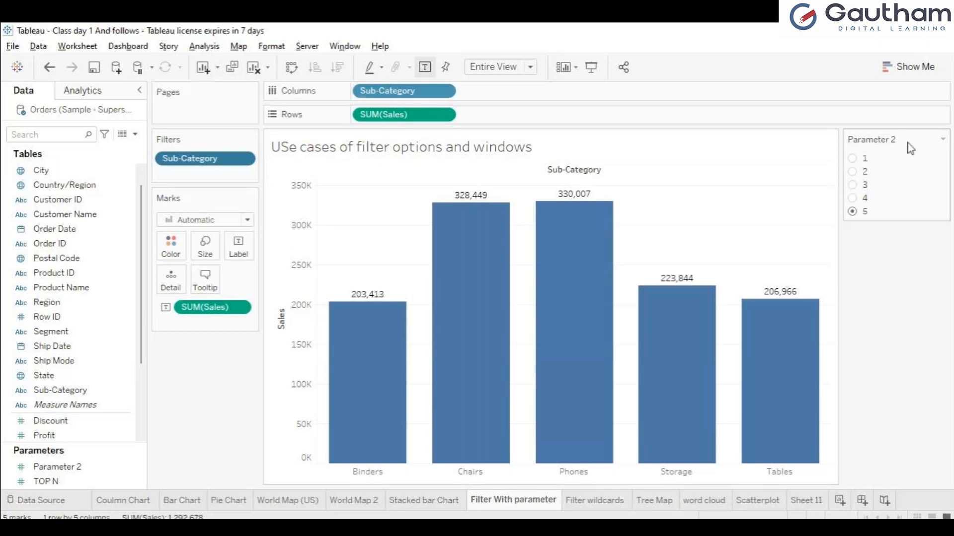
click(108, 468)
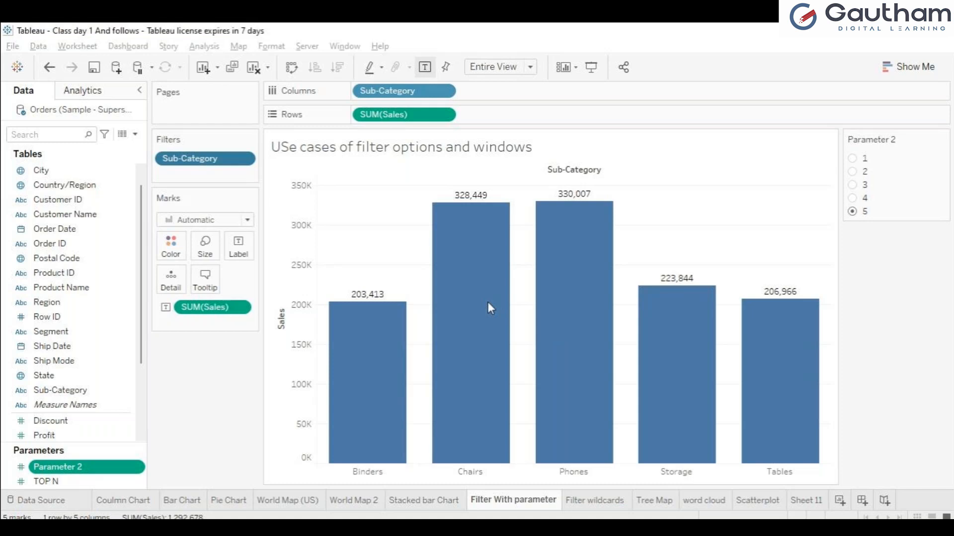
click(380, 339)
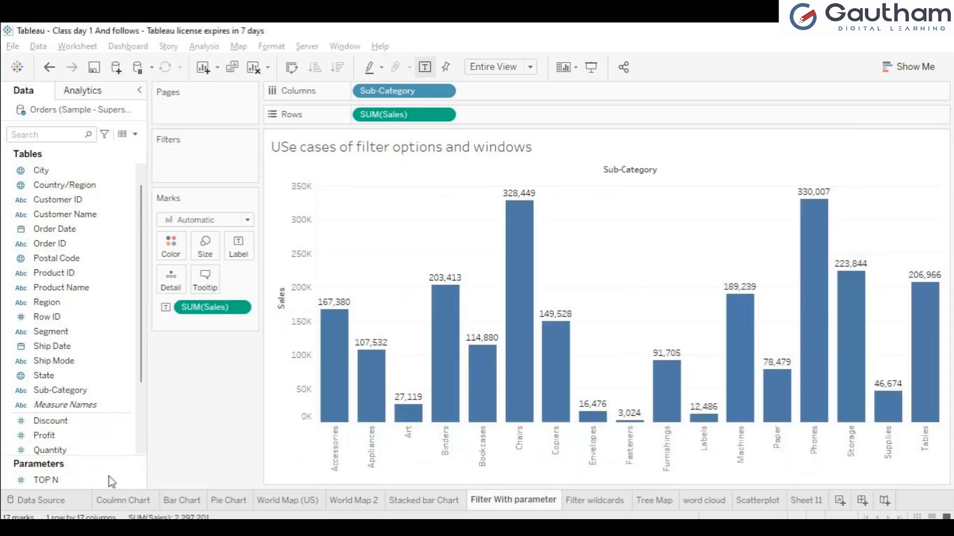
click(124, 477)
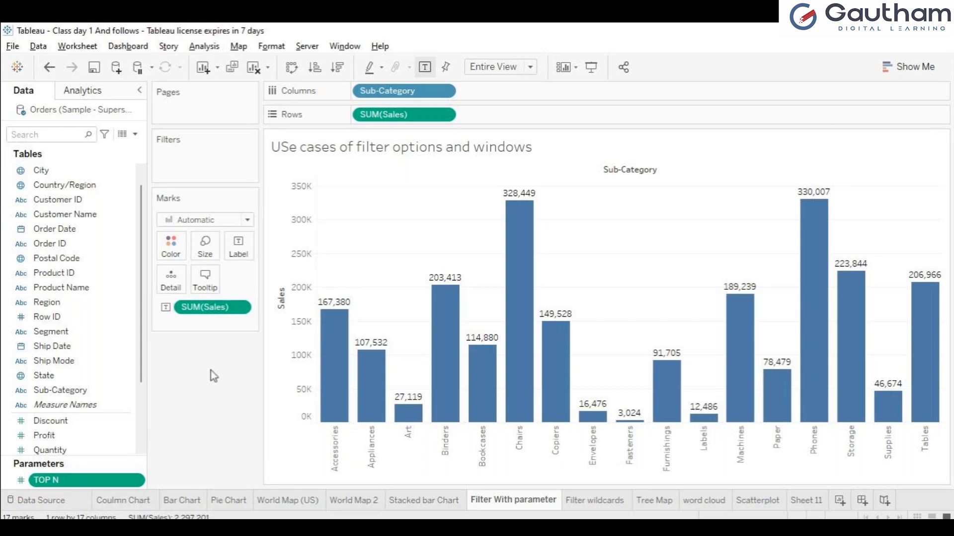
key(Delete)
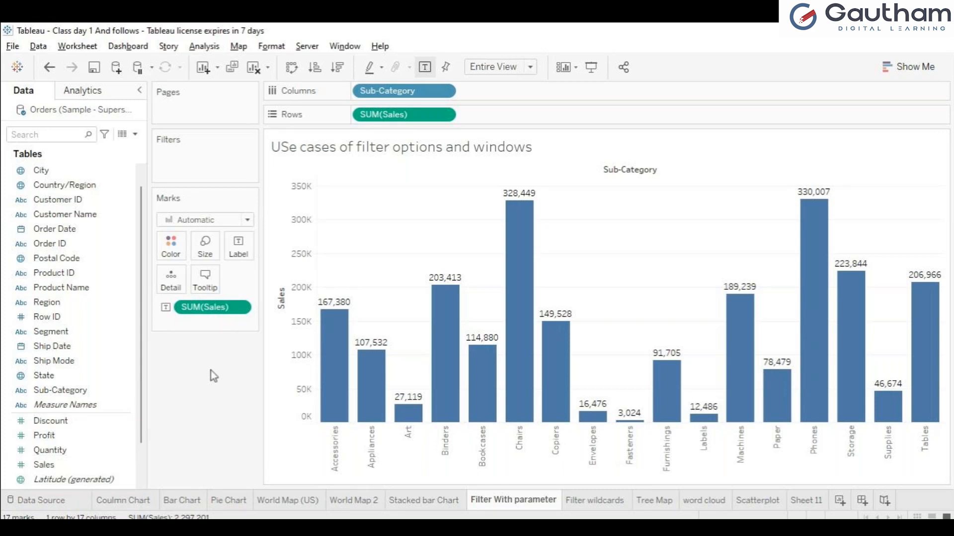
Clear the sheet and rebuild the column chart with Sub-Category on Columns, Sales on Rows and Sales as the bar label
mouse_move(360, 413)
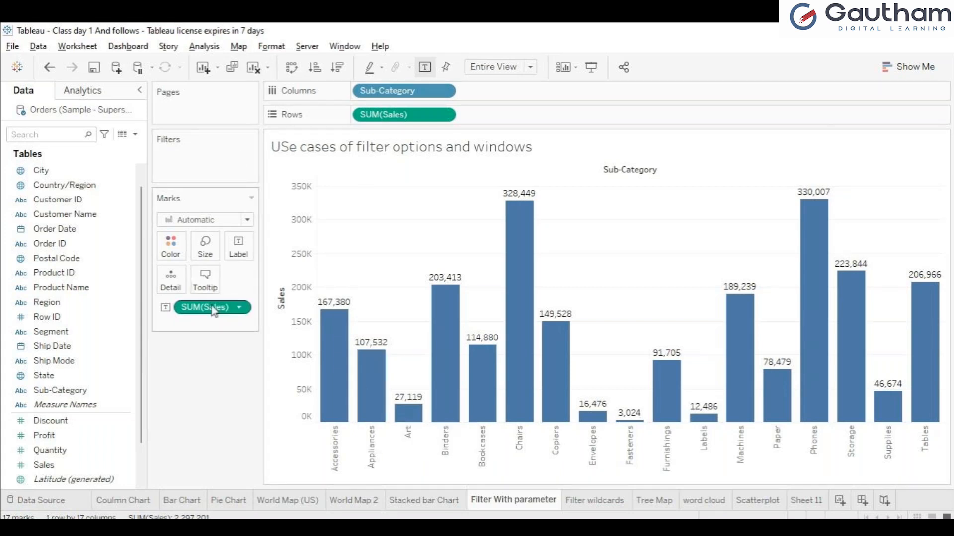
click(255, 70)
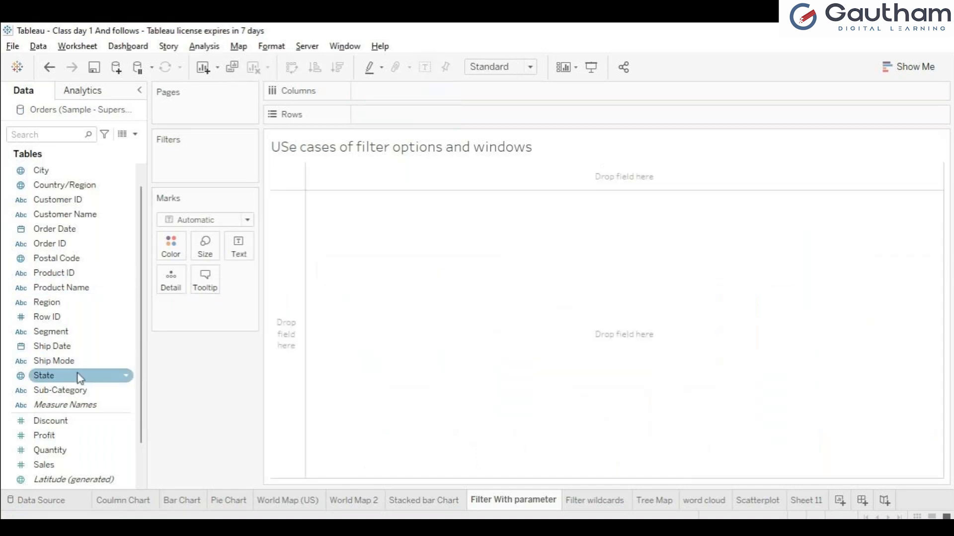
click(58, 391)
drag(58, 392, 377, 94)
drag(44, 463, 374, 122)
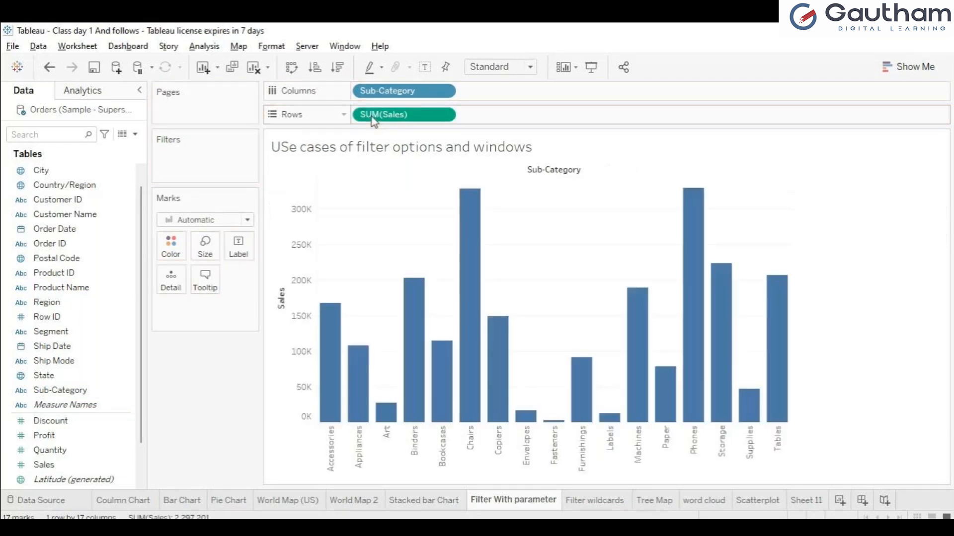
click(67, 480)
drag(64, 465, 233, 255)
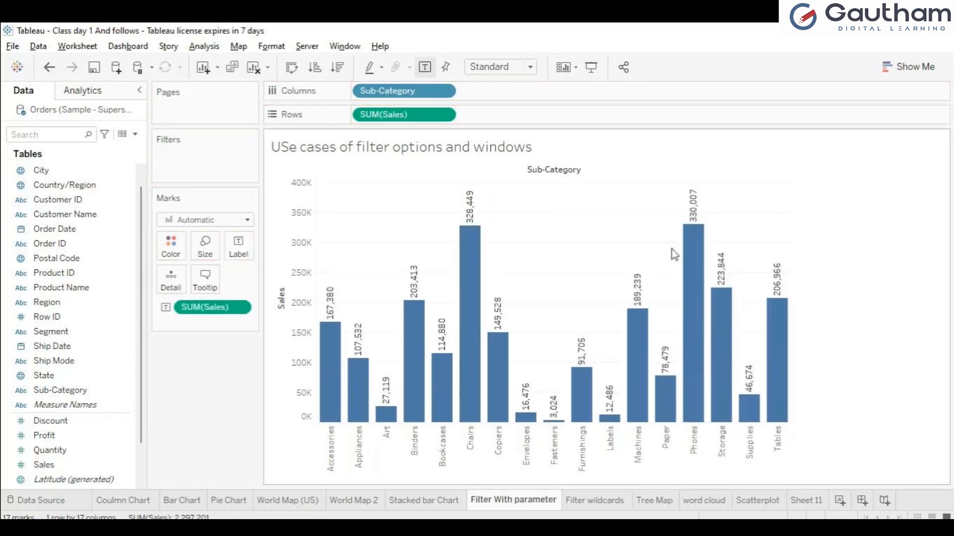
Sort the sub-category bars by sales in descending order
mouse_move(466, 298)
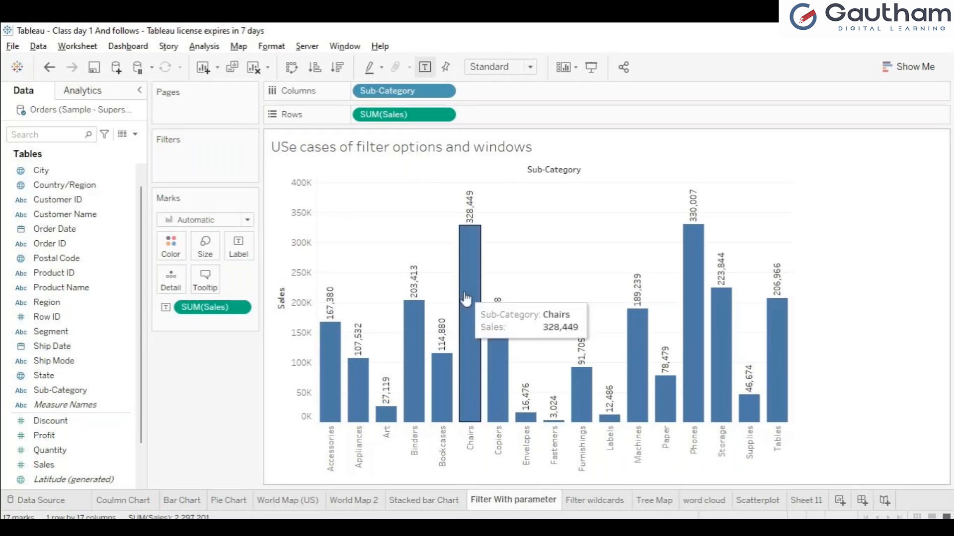
click(324, 76)
click(337, 74)
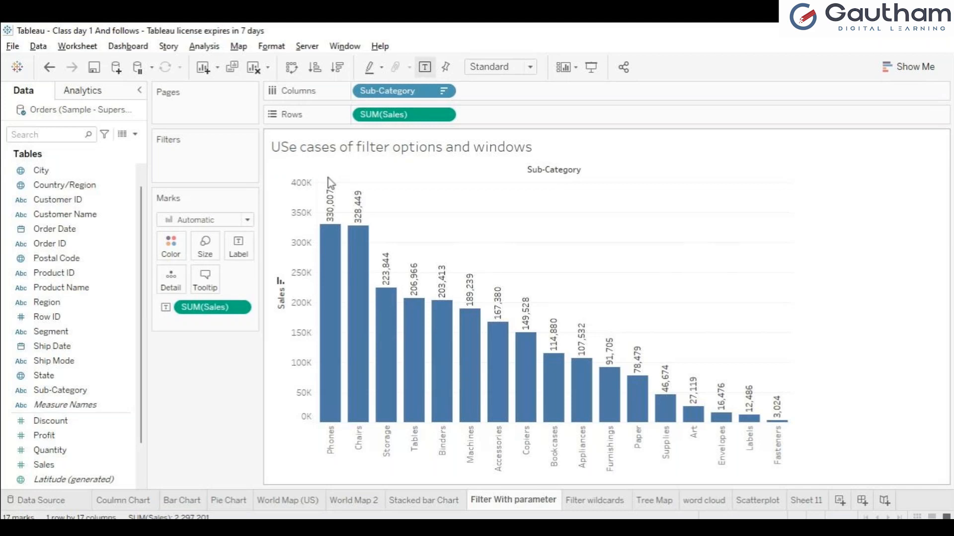
Keep only the Phones, Chairs, Storage and Tables bars, and remove the Sub-Category filter this creates
drag(327, 178, 424, 440)
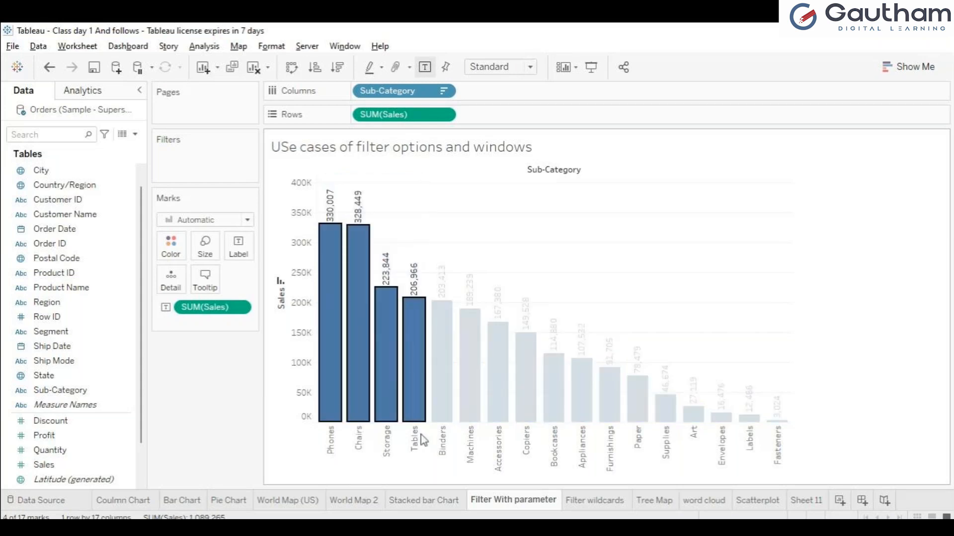
mouse_move(394, 305)
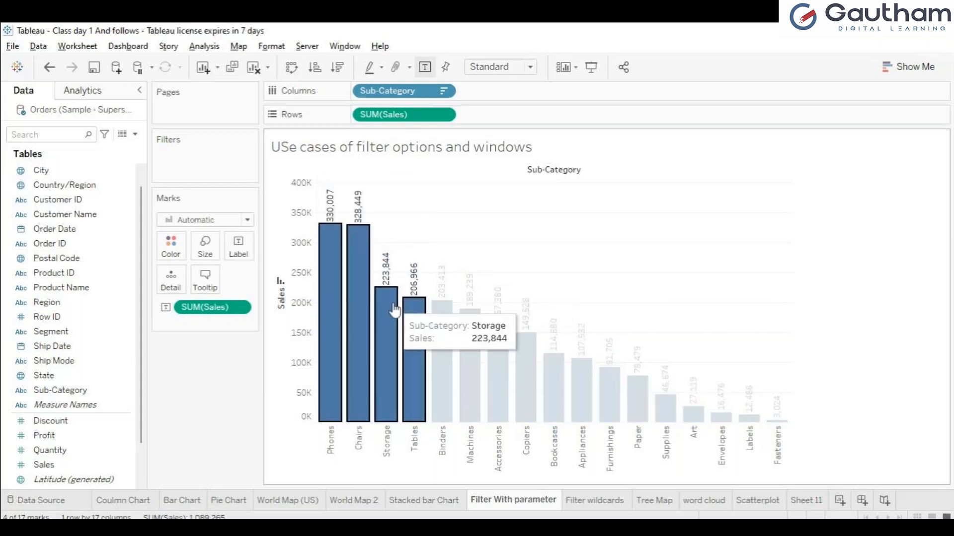
mouse_move(342, 268)
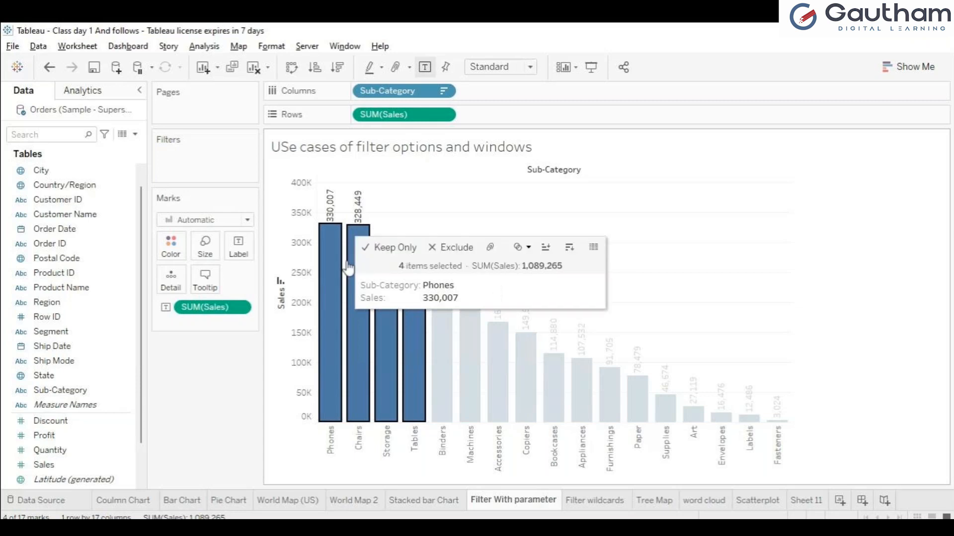
click(394, 248)
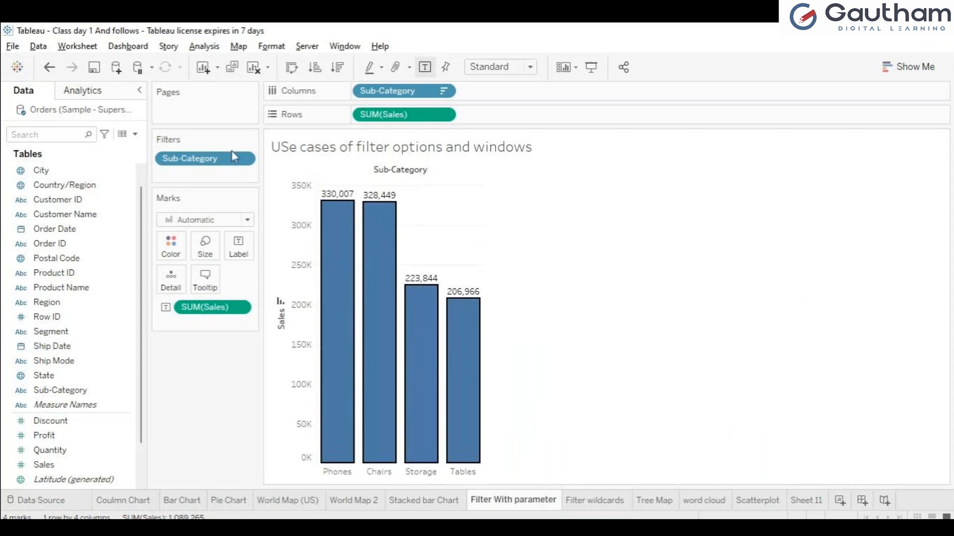
drag(172, 160, 28, 240)
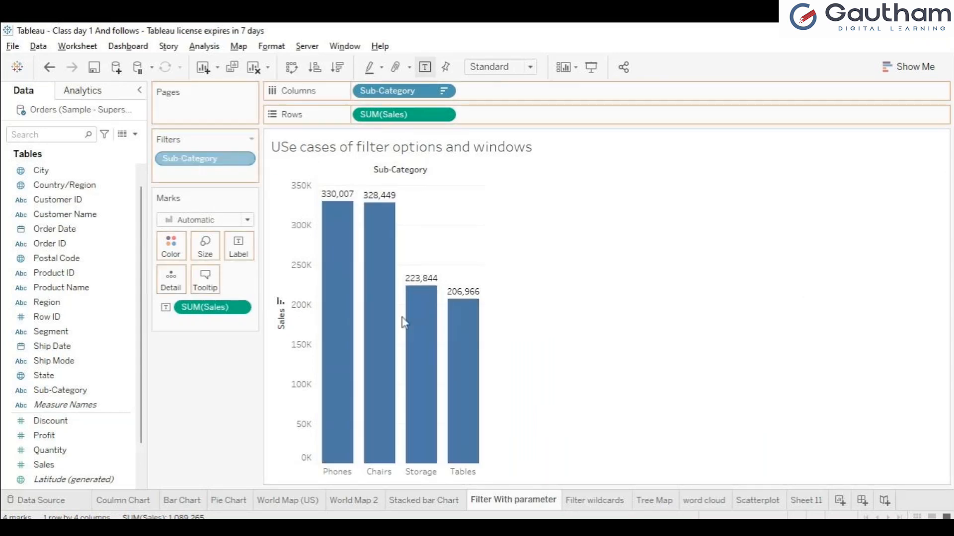
Try a selection of the six bars from Phones to Machines, clear it, and fit the chart to Entire View
mouse_move(329, 414)
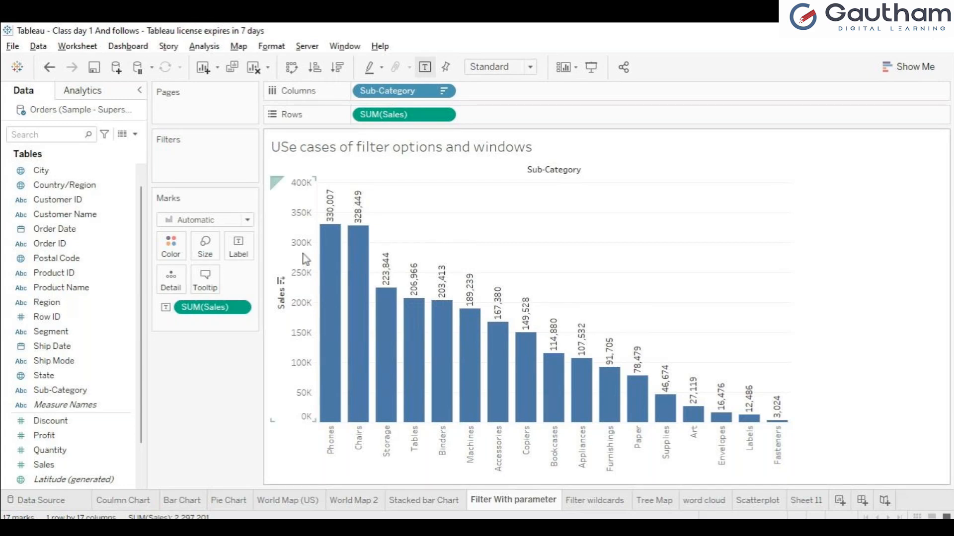
drag(318, 222, 951, 319)
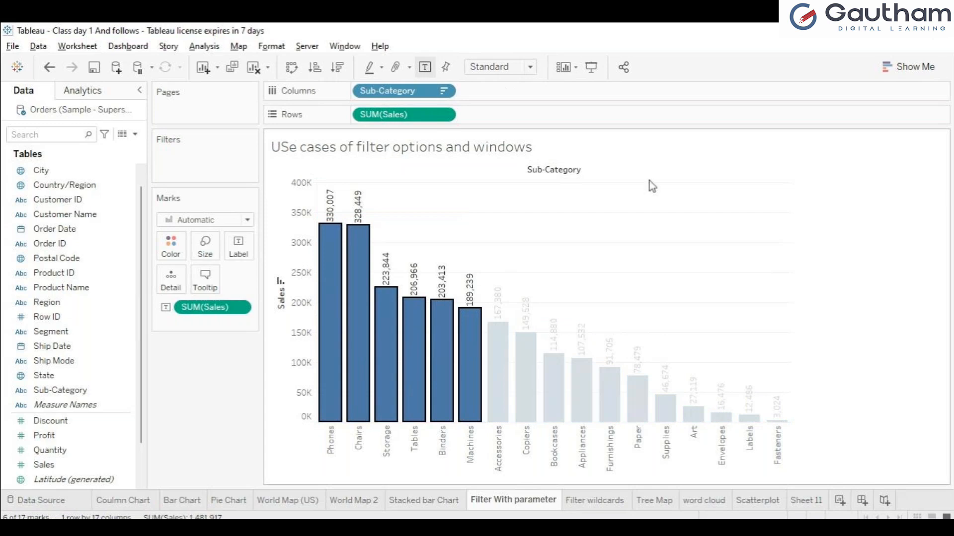
click(800, 231)
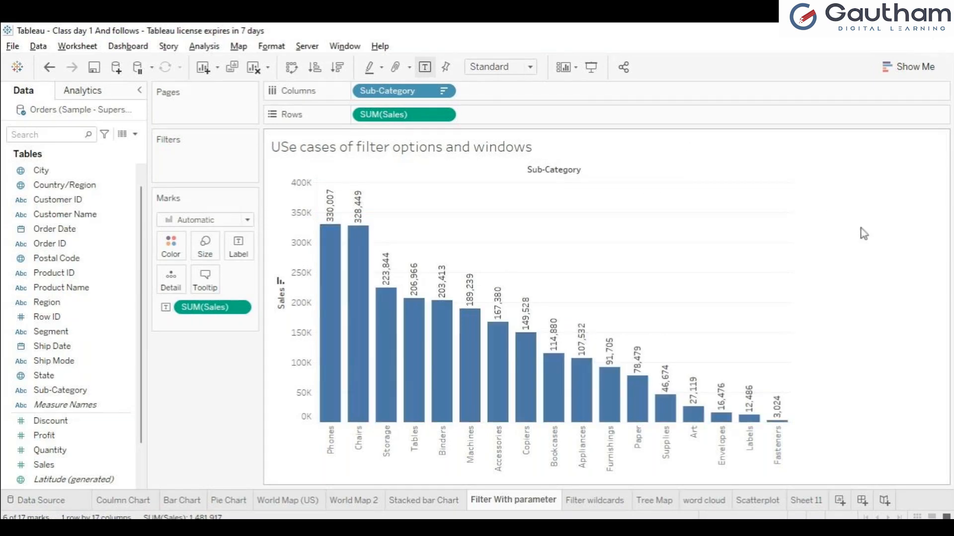
click(512, 115)
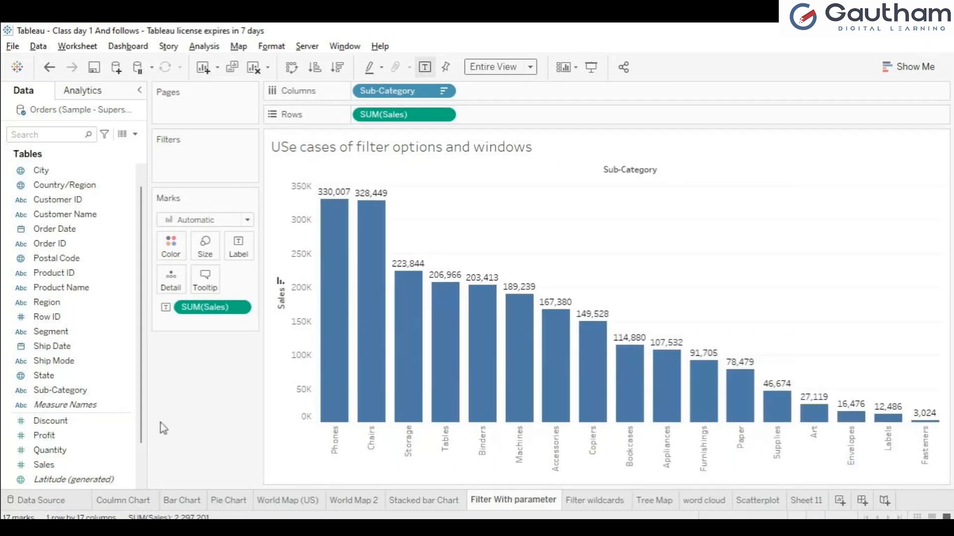
Open the filter settings for Sub-Category to review the options, and close them without applying a filter
click(91, 392)
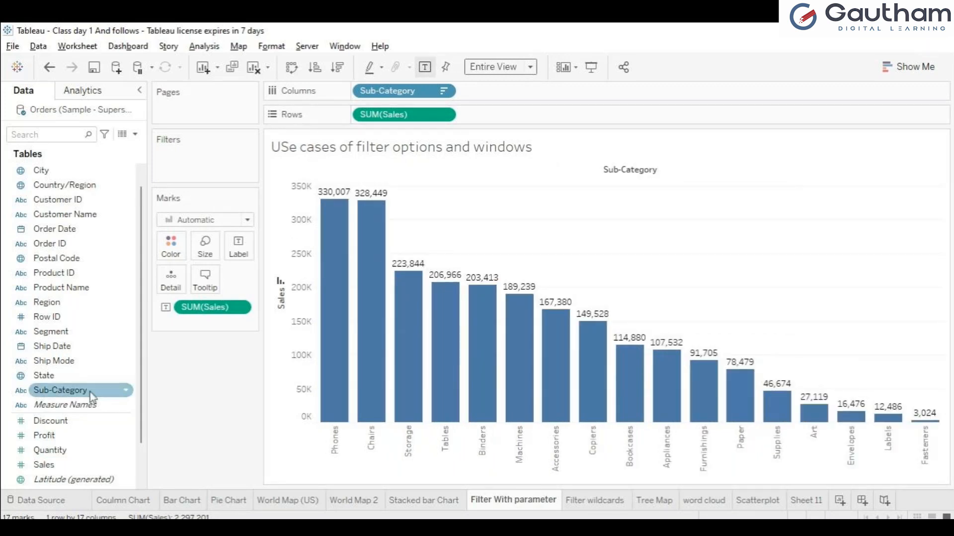
drag(92, 397, 141, 279)
drag(195, 175, 210, 159)
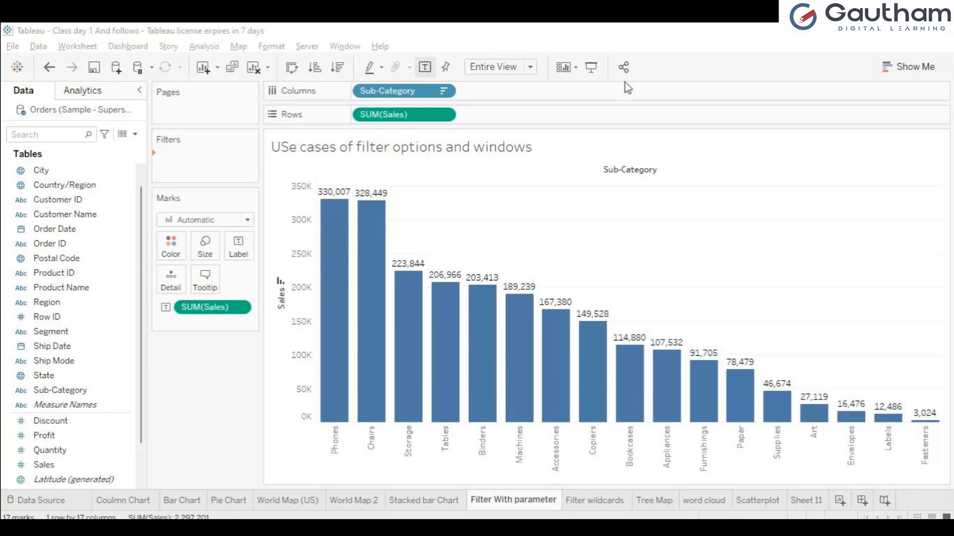
drag(60, 391, 192, 160)
click(622, 87)
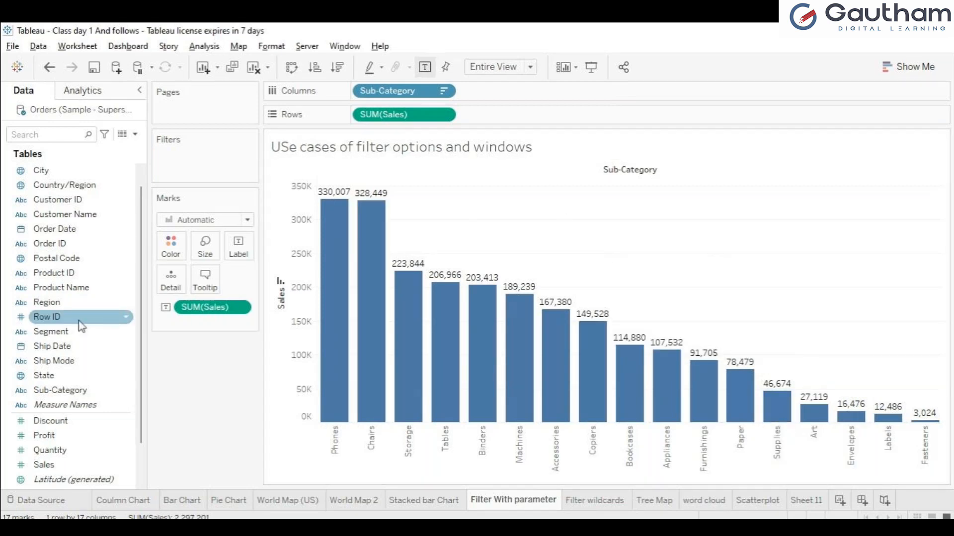
Filter Sub-Category to the top 5 by sales, and raise the limit to the top 10
drag(67, 395, 197, 151)
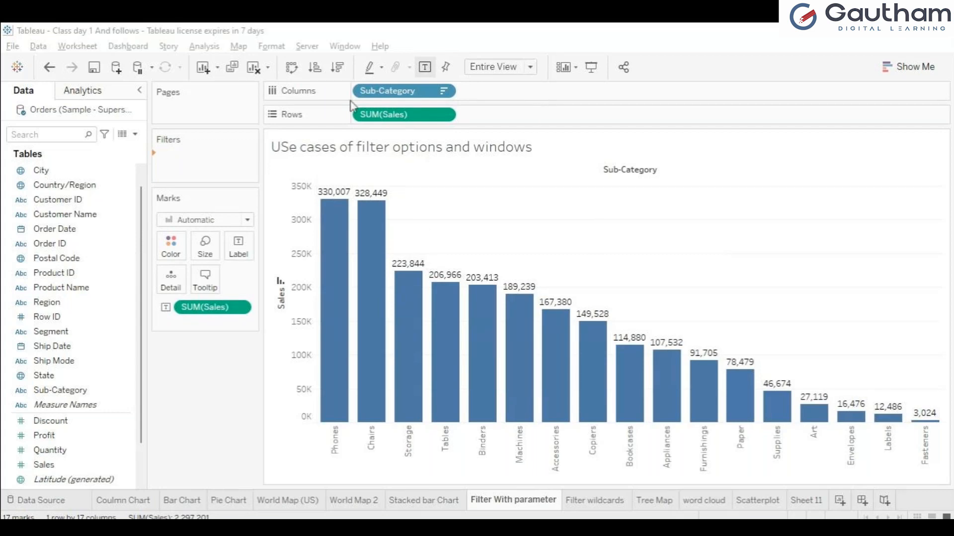
click(262, 450)
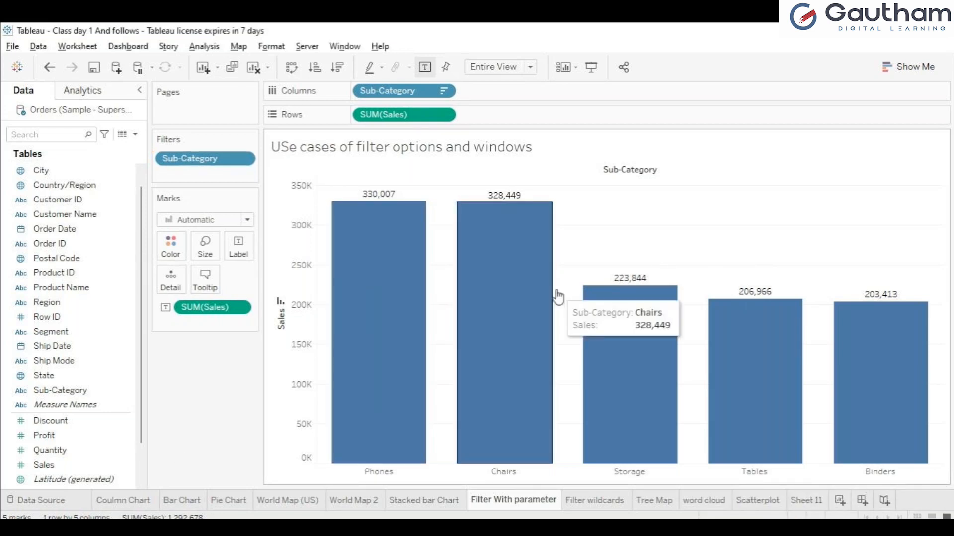
click(245, 160)
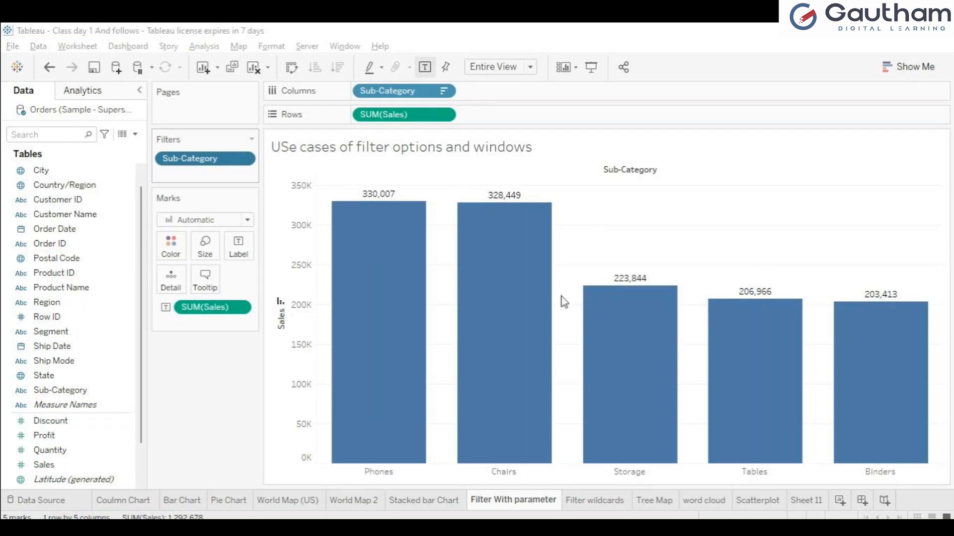
click(605, 449)
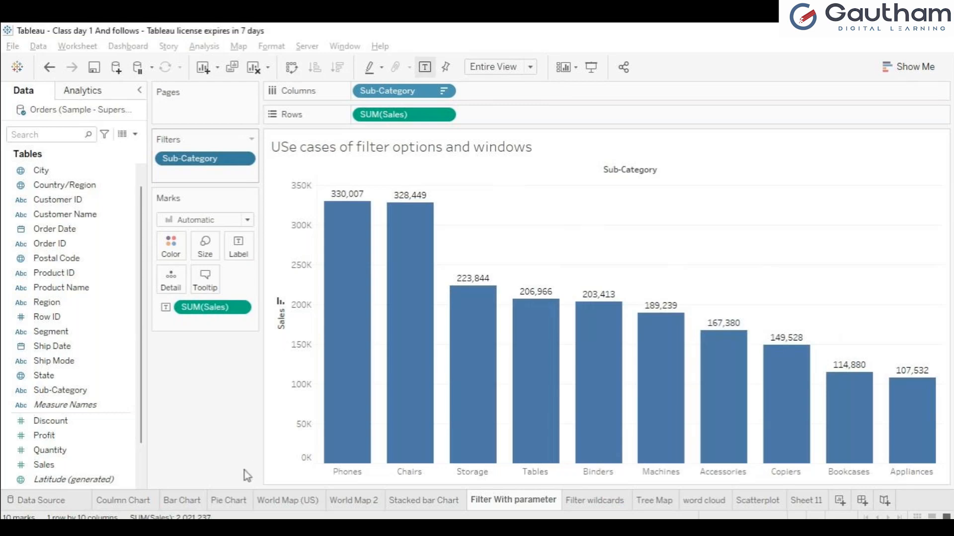
Widen the Sub-Category filter to include all the sub-categories, and restrict it to the top 10 by sales again
click(220, 179)
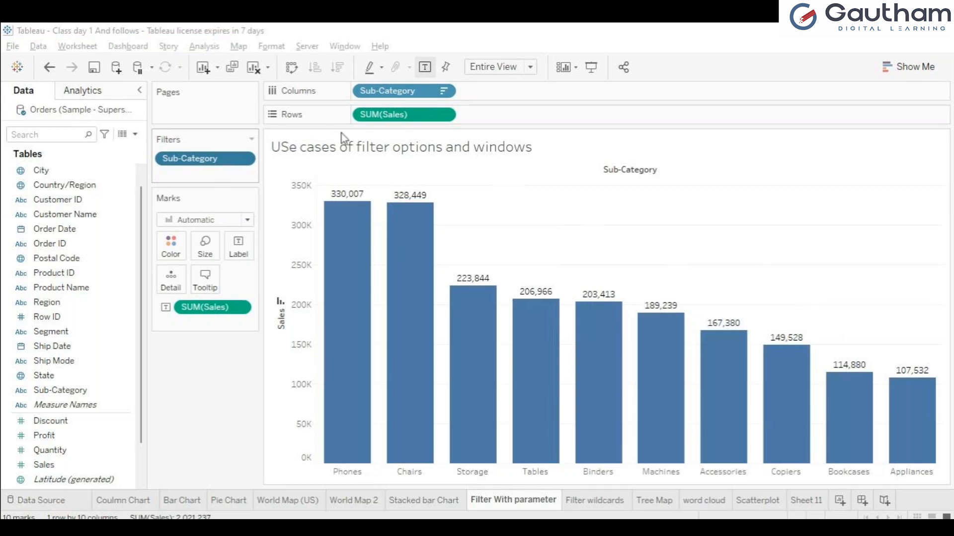
click(596, 451)
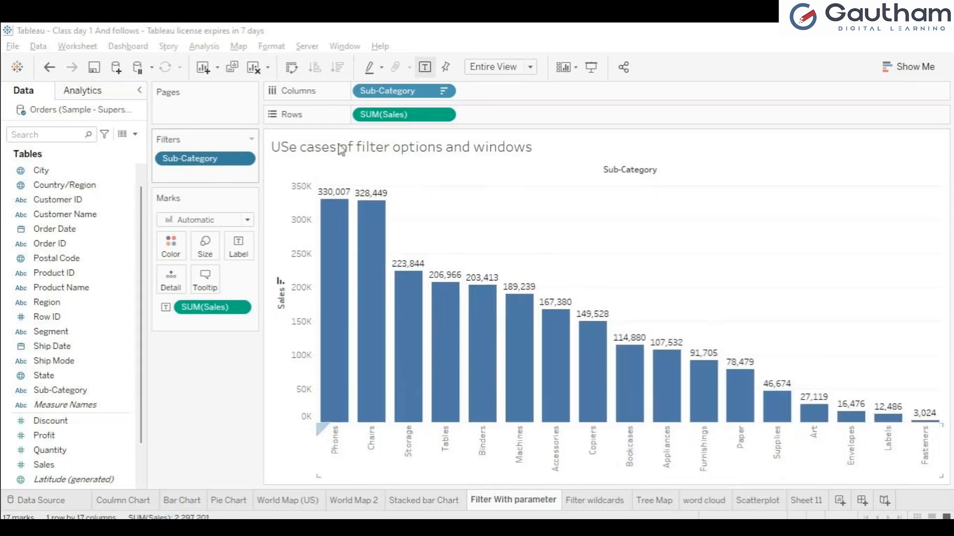
click(592, 457)
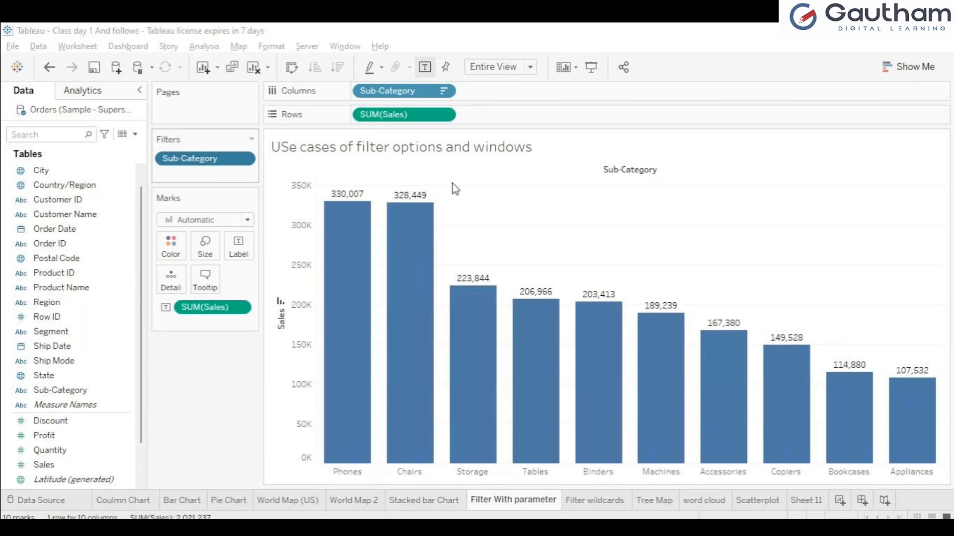
Link the Sub-Category filter to a Top N parameter starting at 5, and try values such as 4 and 9 before setting it to 6
click(607, 454)
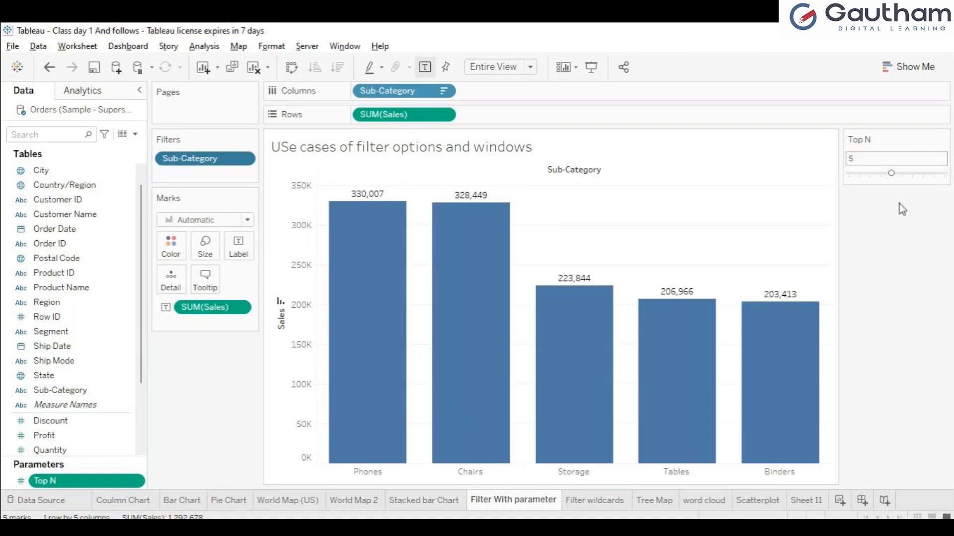
drag(894, 180, 888, 183)
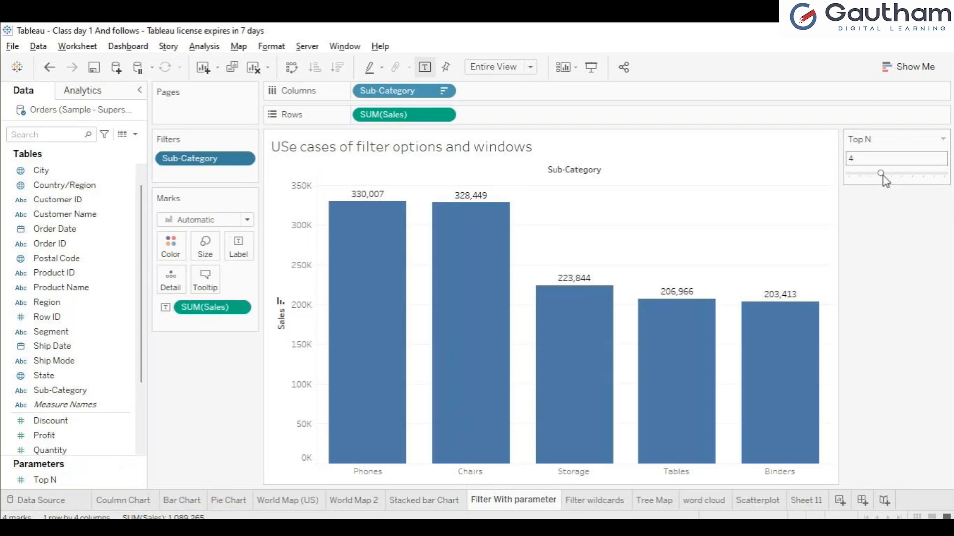
drag(884, 177, 934, 182)
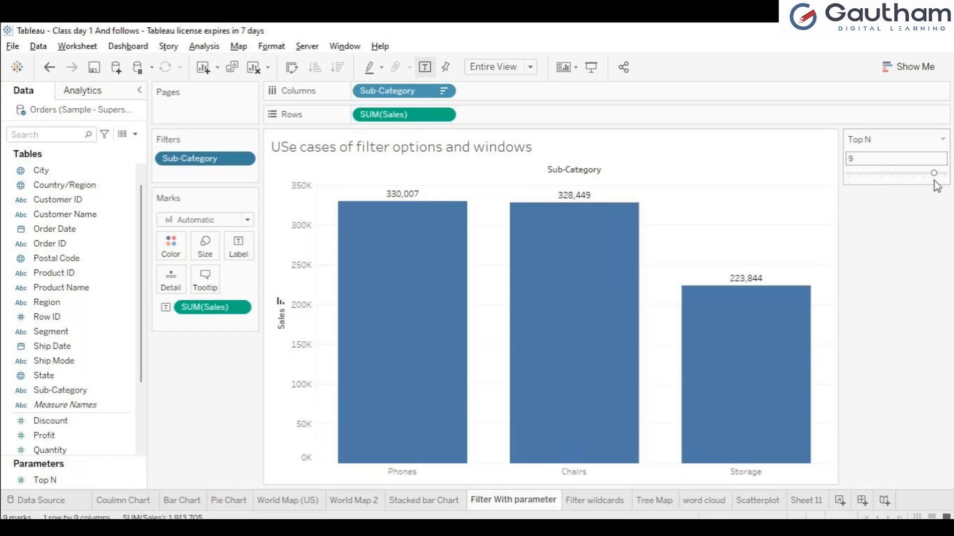
drag(936, 177, 908, 179)
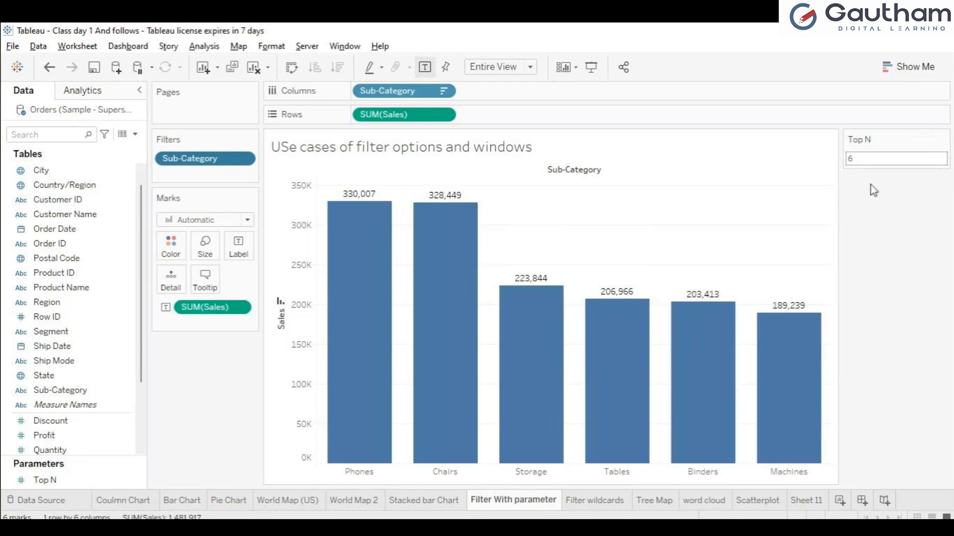
Set the Top N parameter to 8, and raise it to 10
click(868, 160)
text(8)
key(Return)
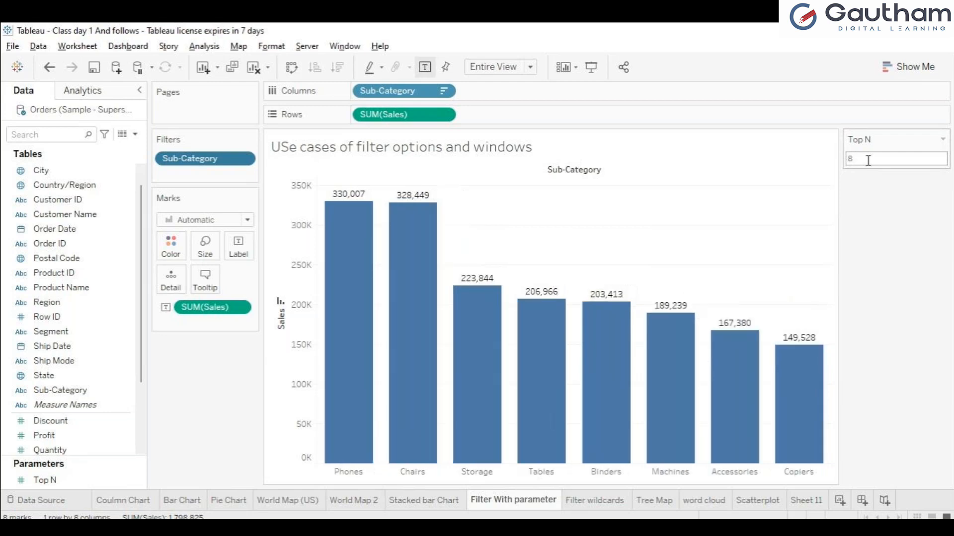
double_click(869, 159)
key(BackSpace)
text(10)
key(Return)
Lower the Top N parameter to 2, and raise it to 5
text(2)
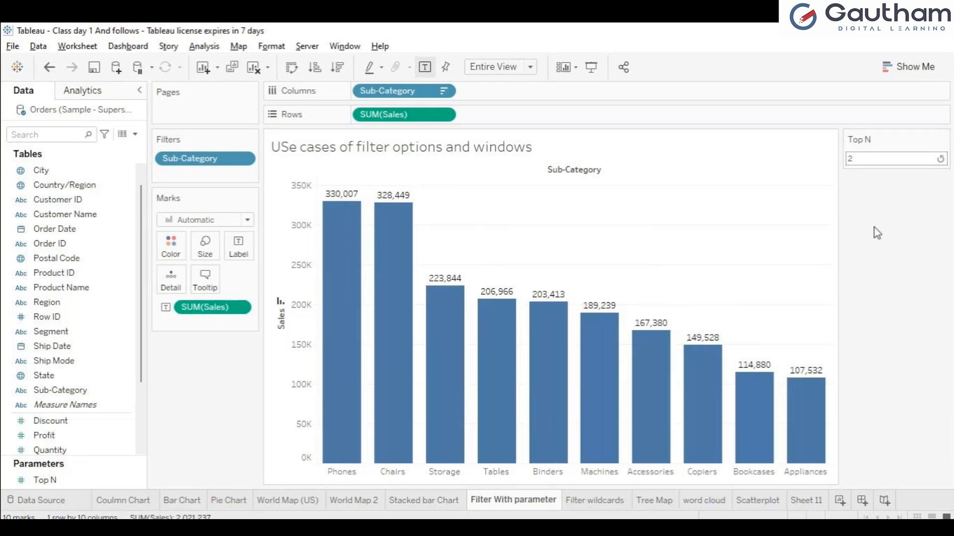
key(Return)
click(864, 163)
key(BackSpace)
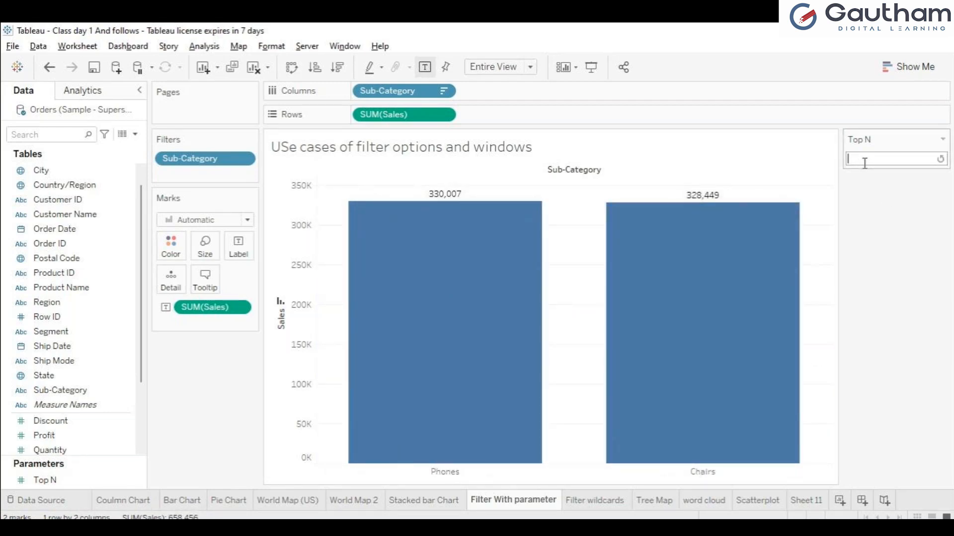
text(5)
click(867, 189)
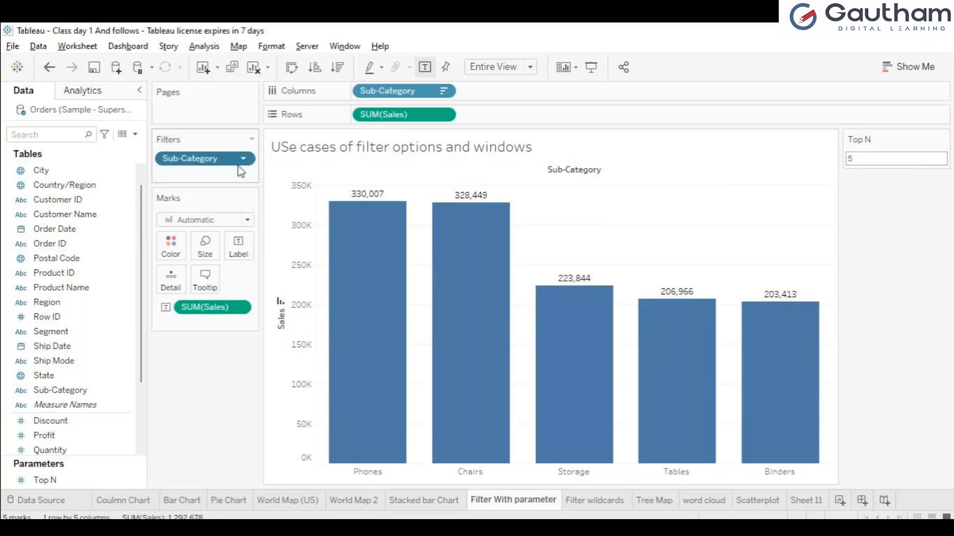
Review the Sub-Category filter settings, and set the Top N parameter to 6 in presentation mode before returning to the worksheet
click(227, 174)
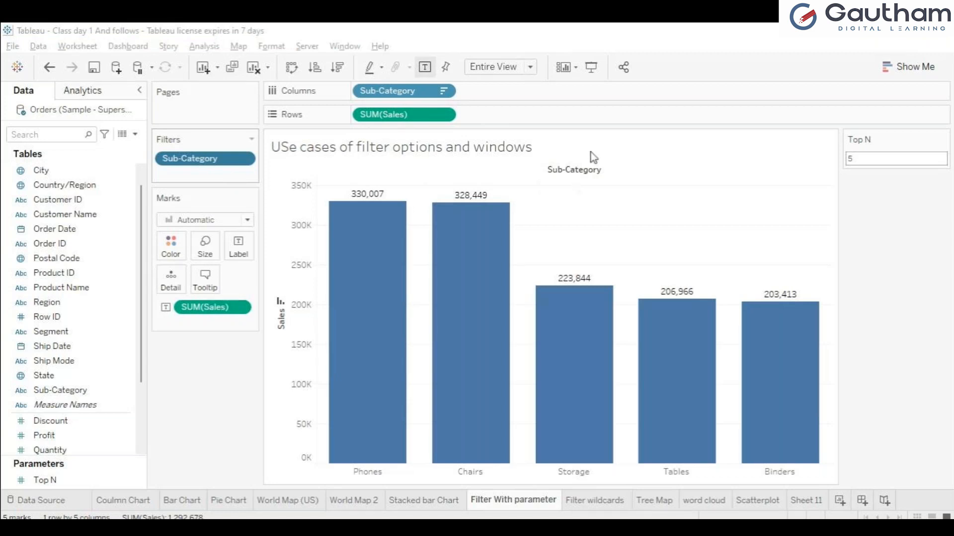
click(620, 95)
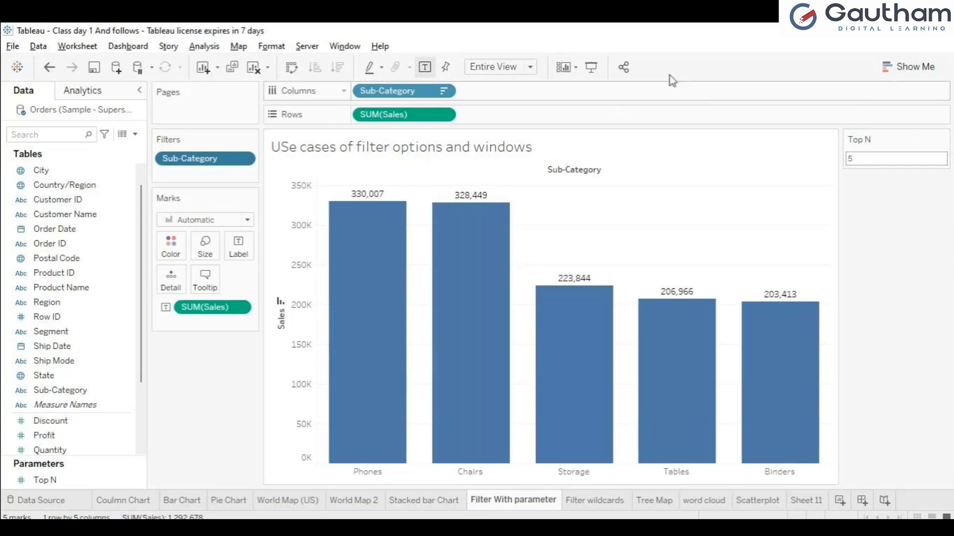
click(591, 67)
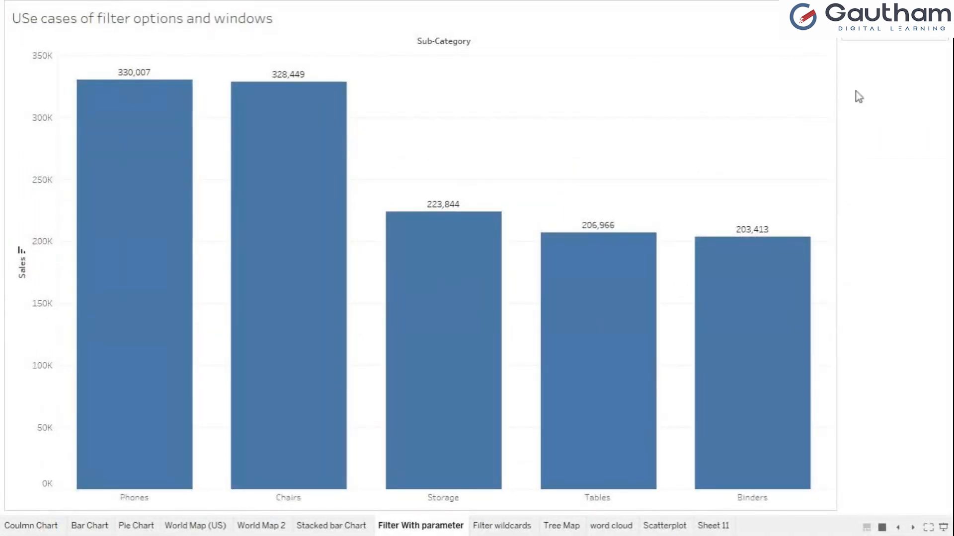
key(Return)
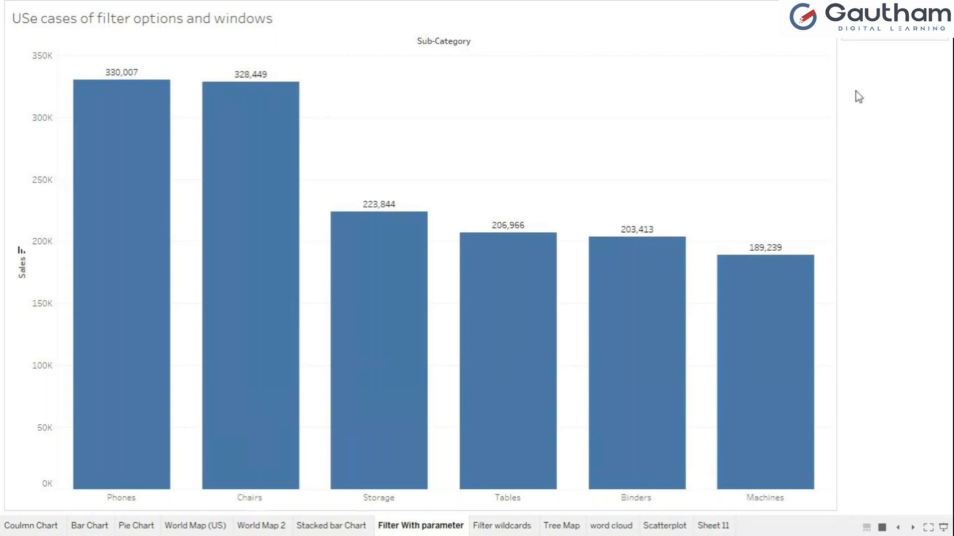
key(Escape)
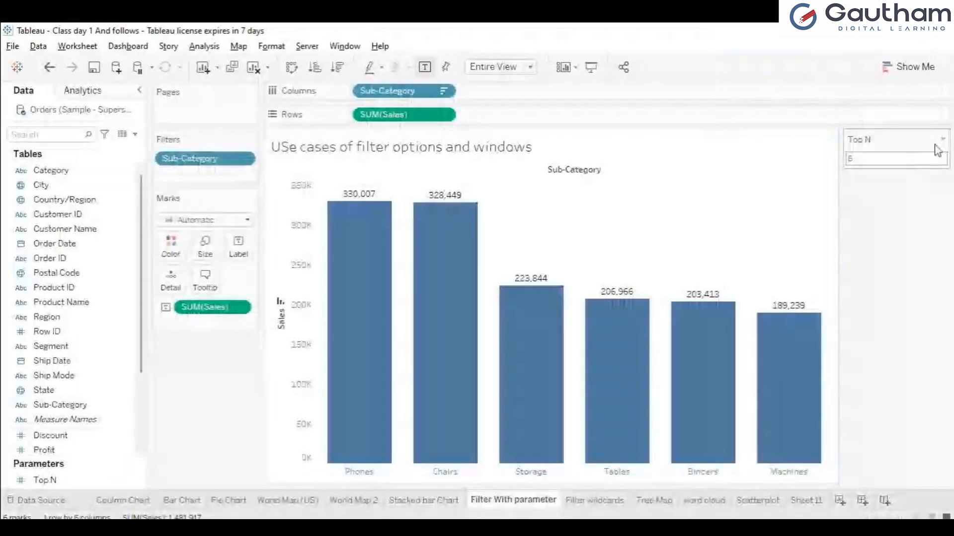
Hide the Top N parameter control, and show it again as a plain entry field without the slider
click(942, 139)
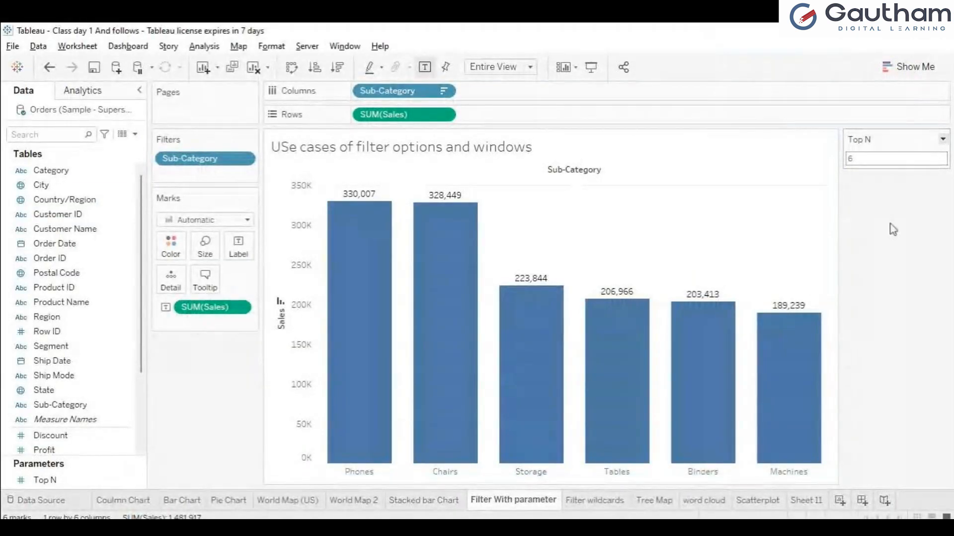
click(879, 257)
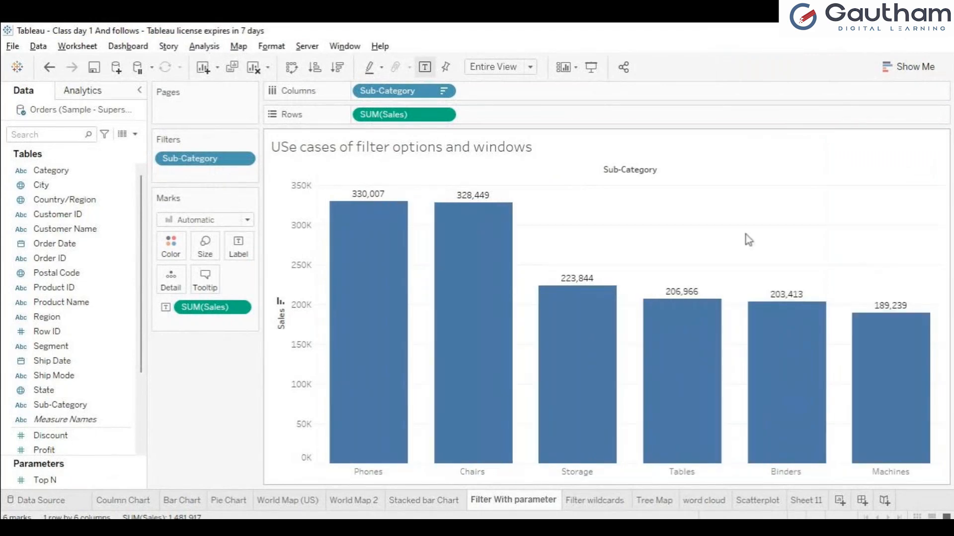
click(137, 486)
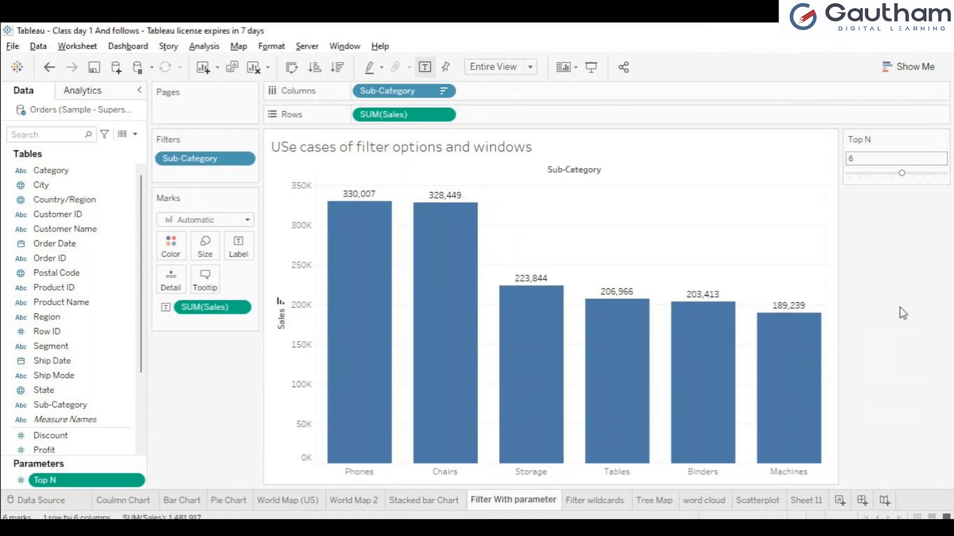
click(885, 249)
Examine the options in the Sub-Category filter settings without changing the filter
click(219, 176)
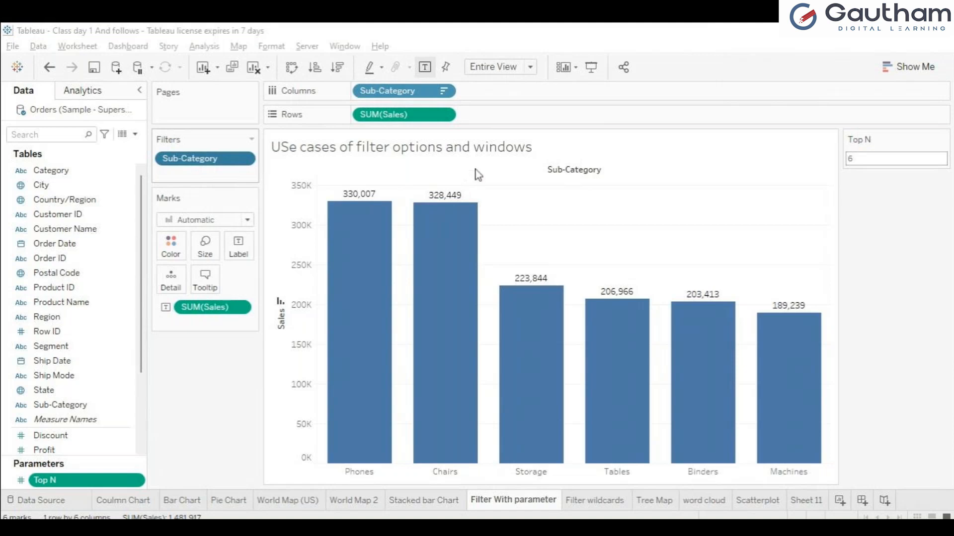
click(631, 91)
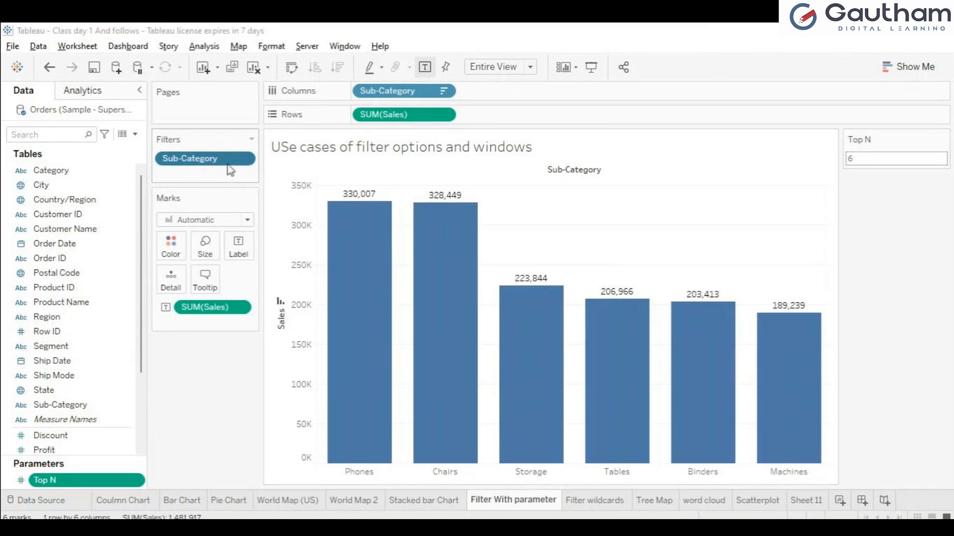
click(620, 83)
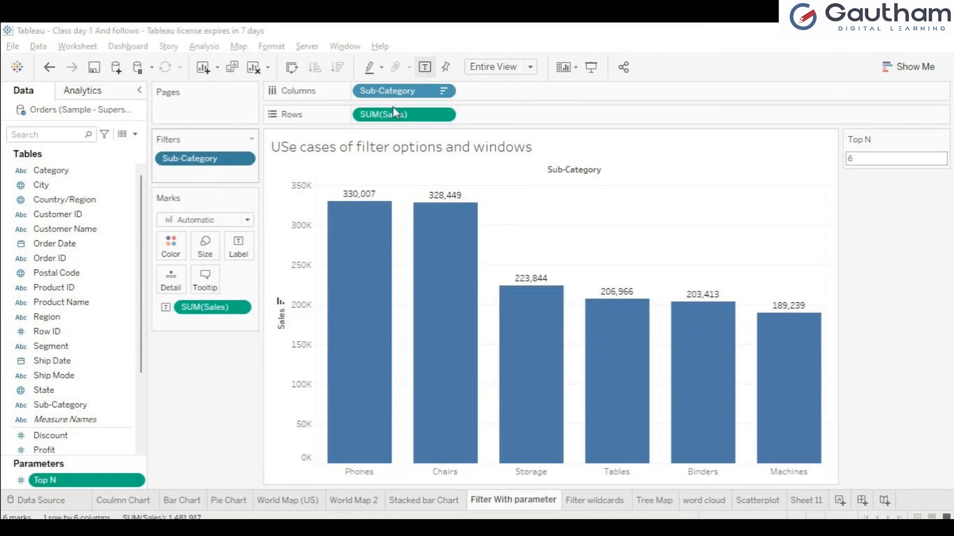
Widen the Sub-Category filter to the ten highest-selling sub-categories, and try keeping only Storage and excluding Storage
click(636, 426)
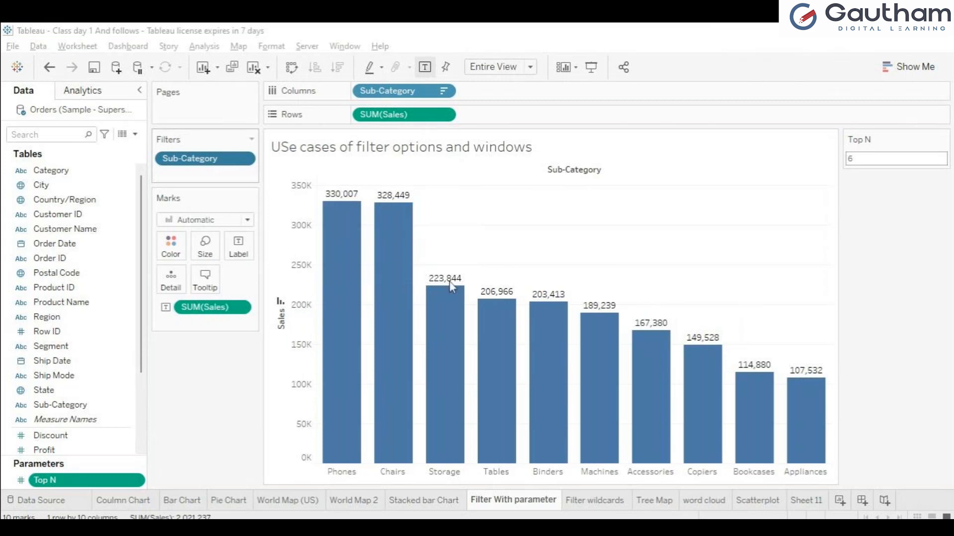
click(606, 448)
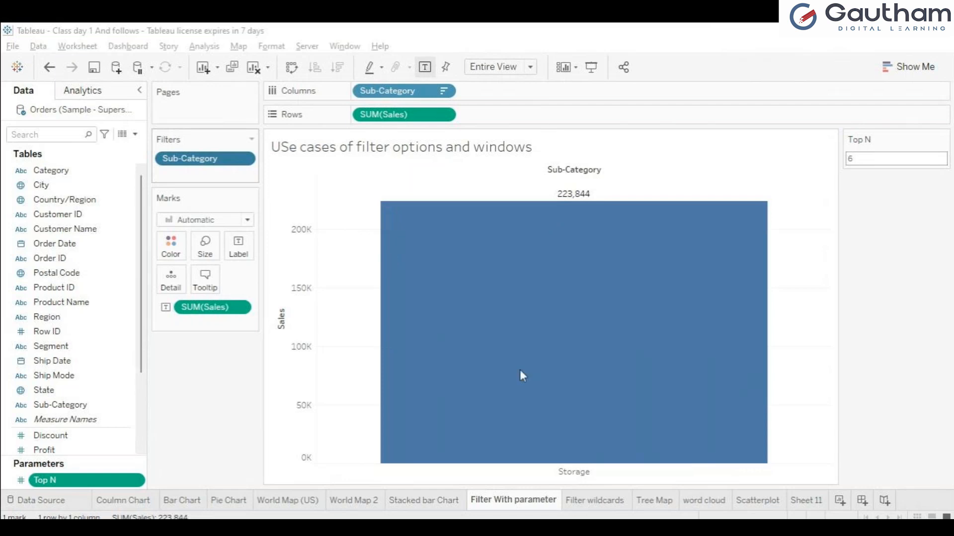
click(597, 484)
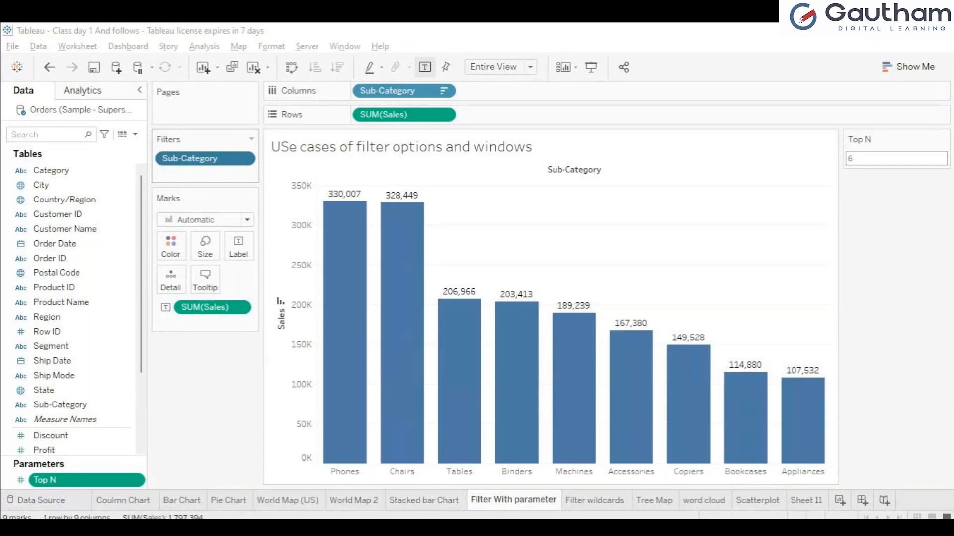
Clear the Storage exclusion from the Sub-Category filter, and narrow the chart to Accessories and Appliances
click(323, 496)
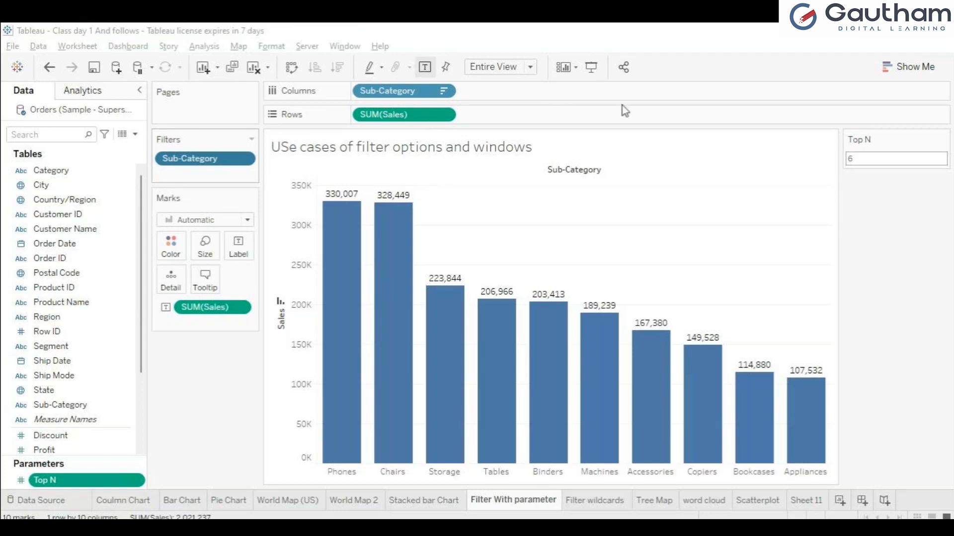
click(265, 147)
click(625, 89)
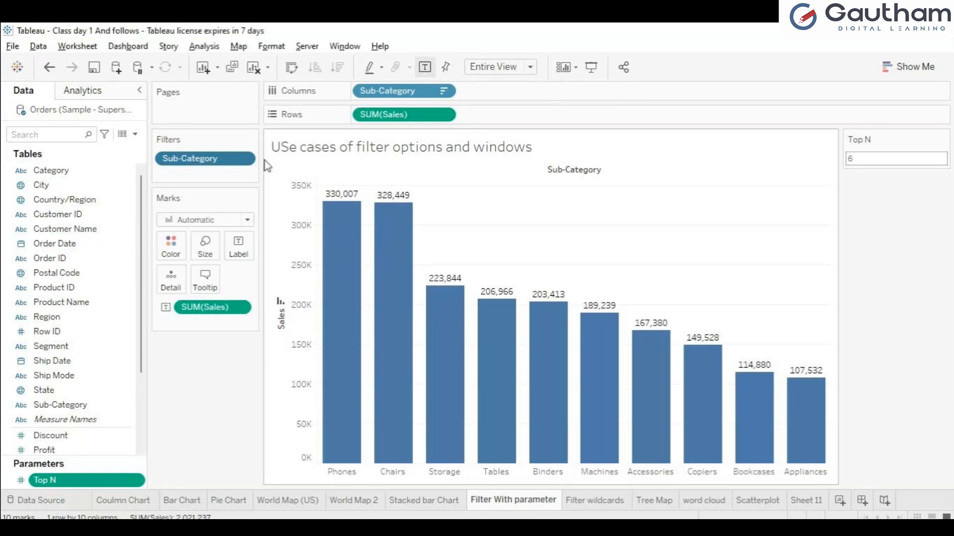
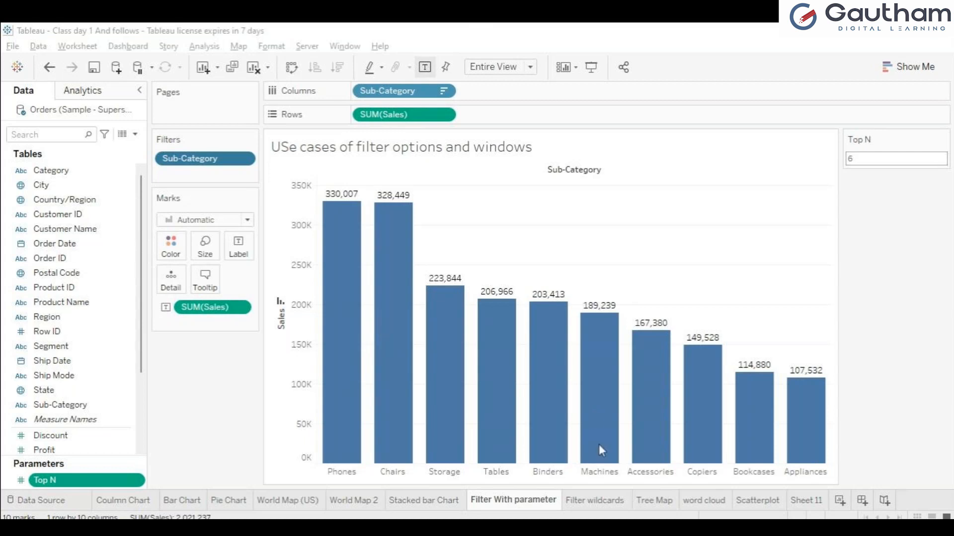
click(594, 457)
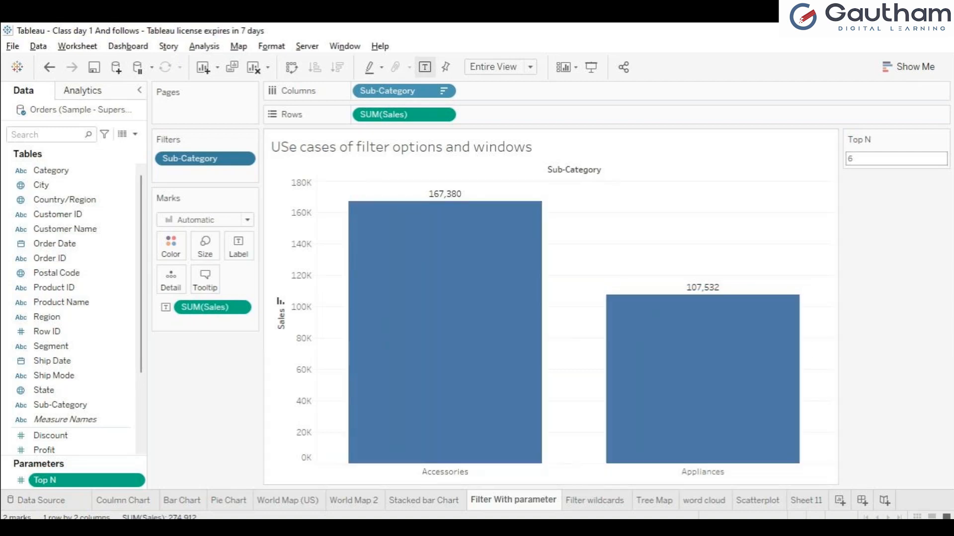
Set the Top N parameter to 10 and then to 2, and check the Sub-Category filter settings
double_click(888, 163)
key(BackSpace)
text(10)
key(Return)
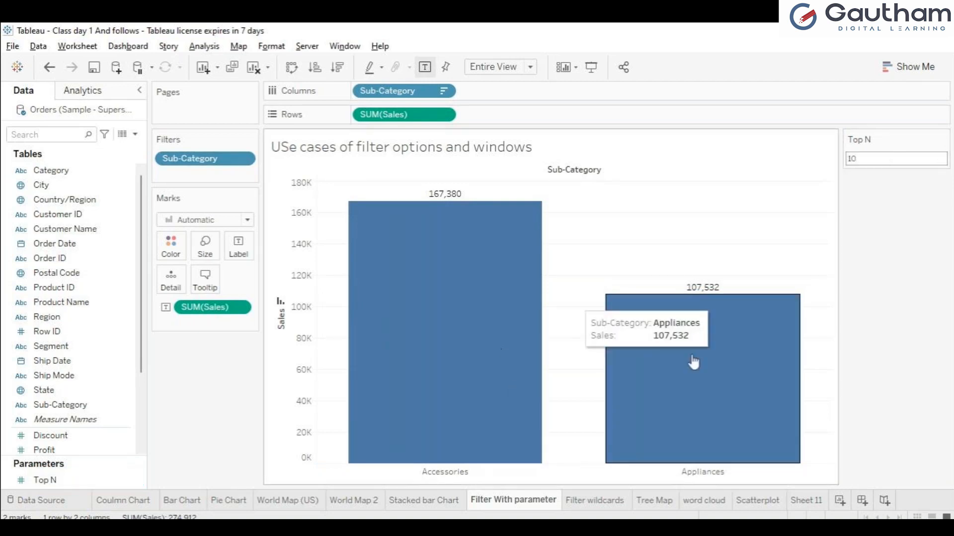
double_click(866, 160)
key(BackSpace)
text(2)
key(Return)
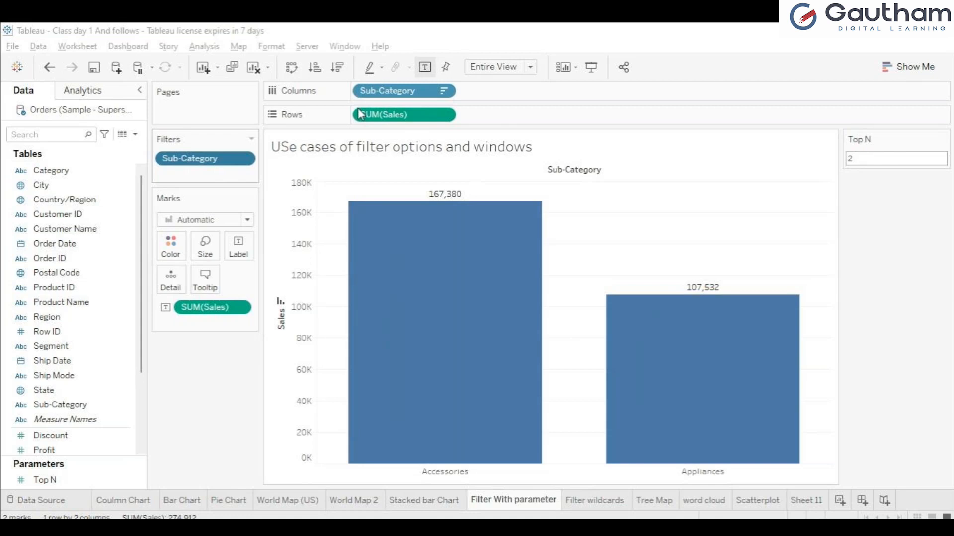
click(624, 93)
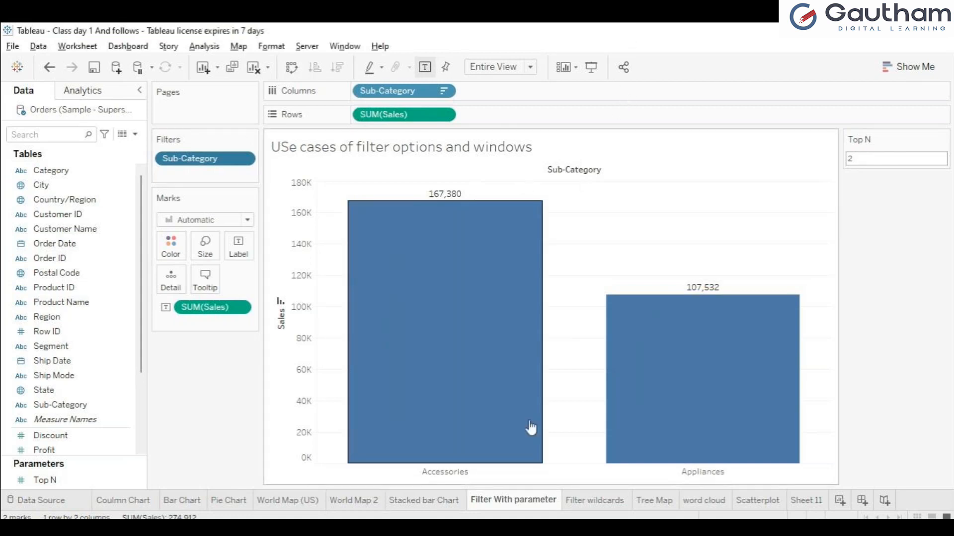
View the World Map (US), World Map 2 and Stacked bar Chart sheets, and check the Top N parameter's options on Filter With parameter
click(306, 507)
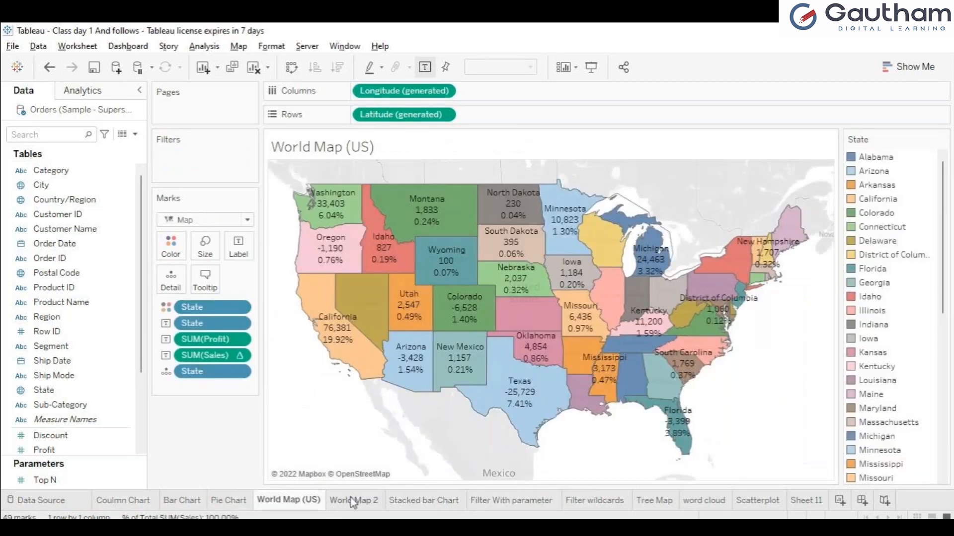
click(353, 502)
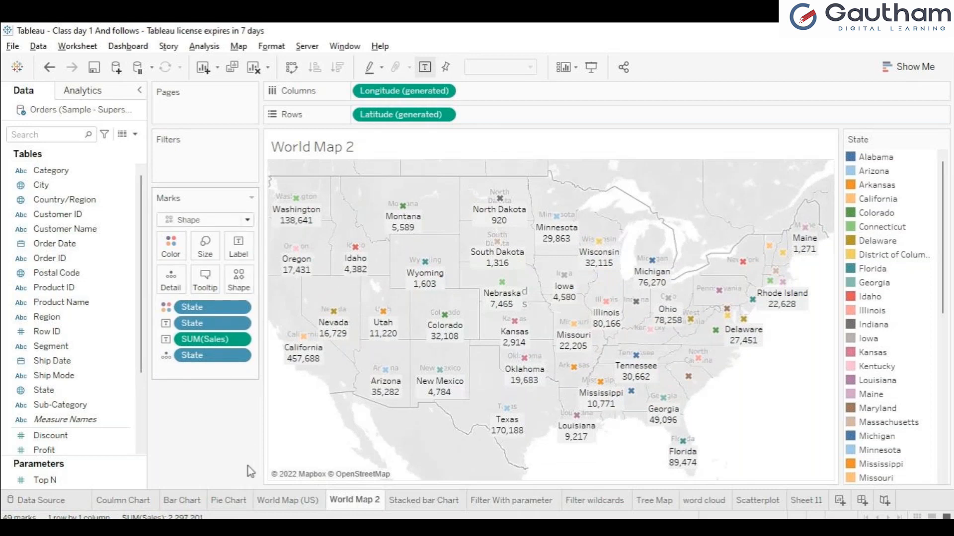
click(410, 502)
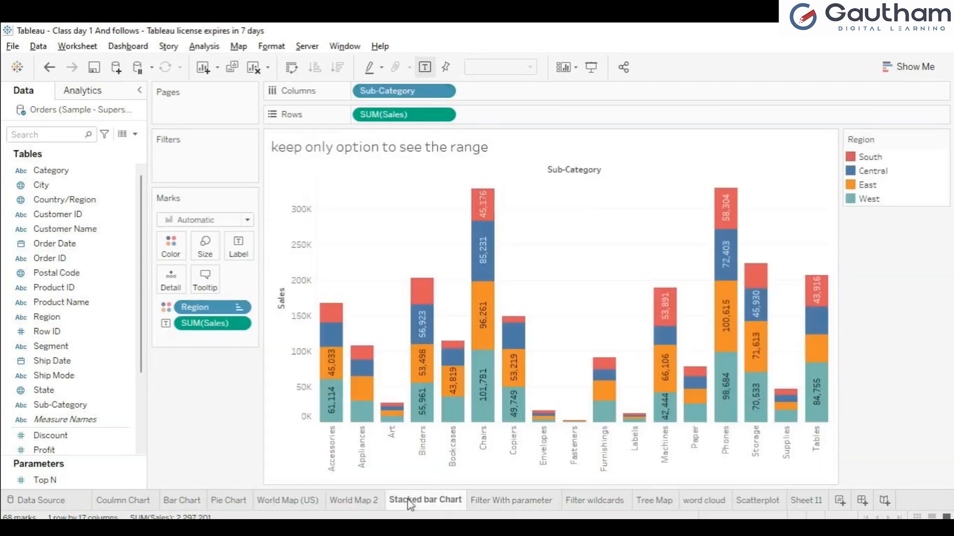
click(498, 502)
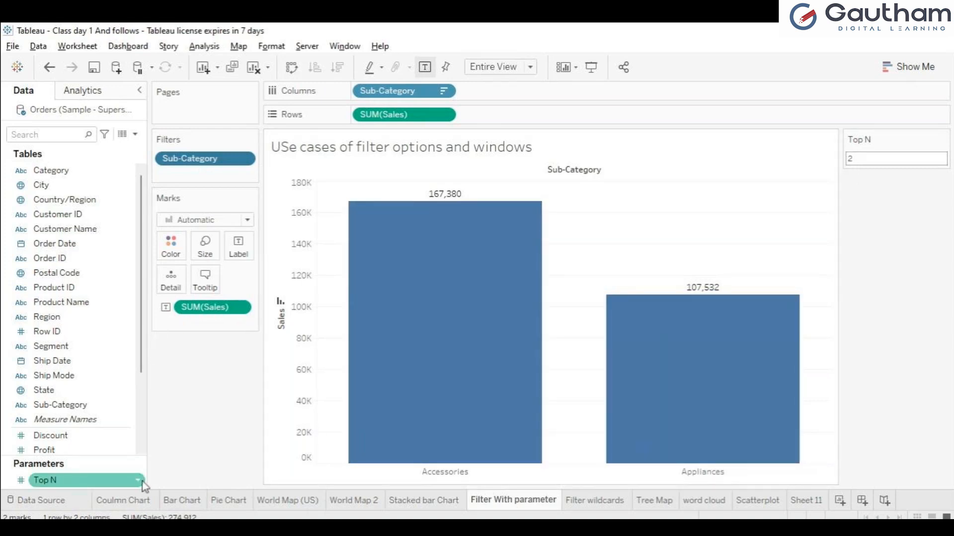
click(141, 481)
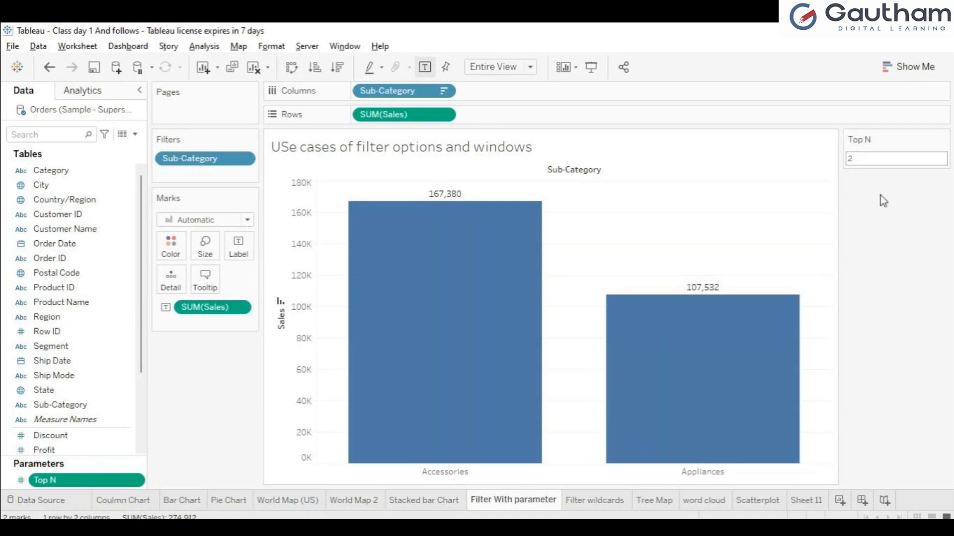
Go back over the two world map sheets and the stacked bar chart, ending on the Filter With parameter sheet
click(282, 502)
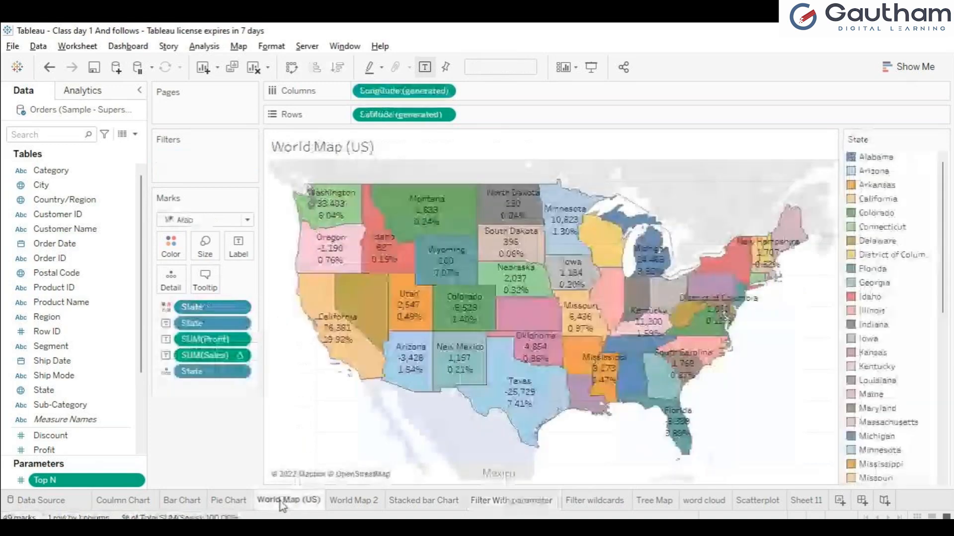
click(334, 503)
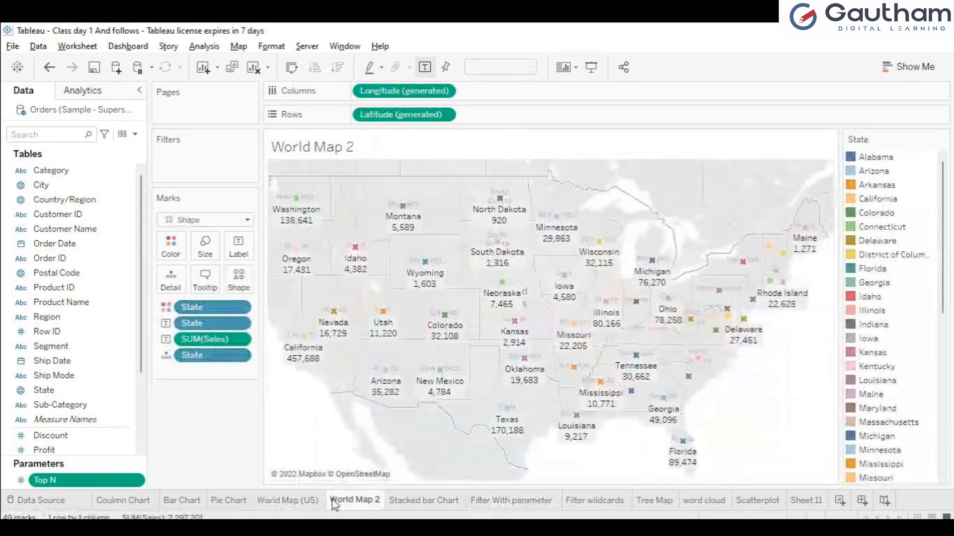
click(425, 503)
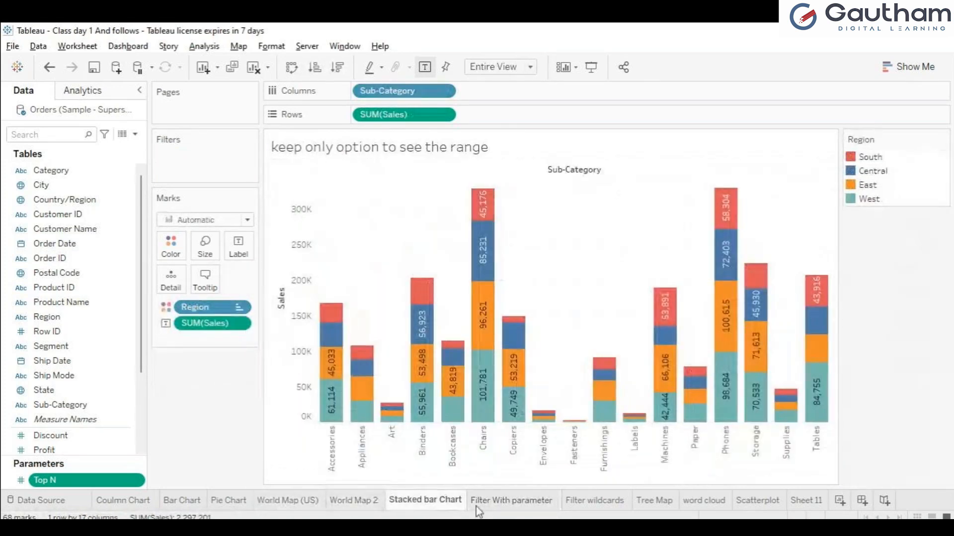
click(477, 505)
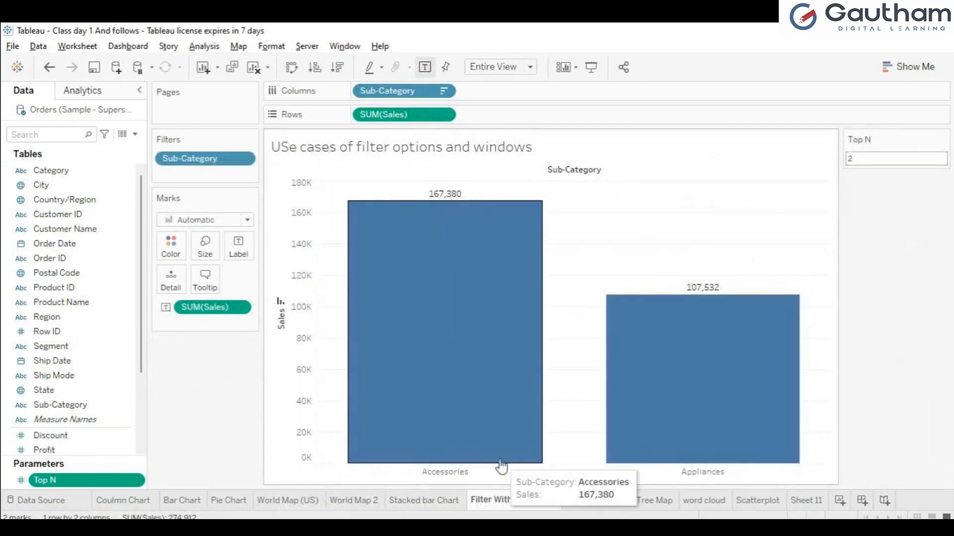